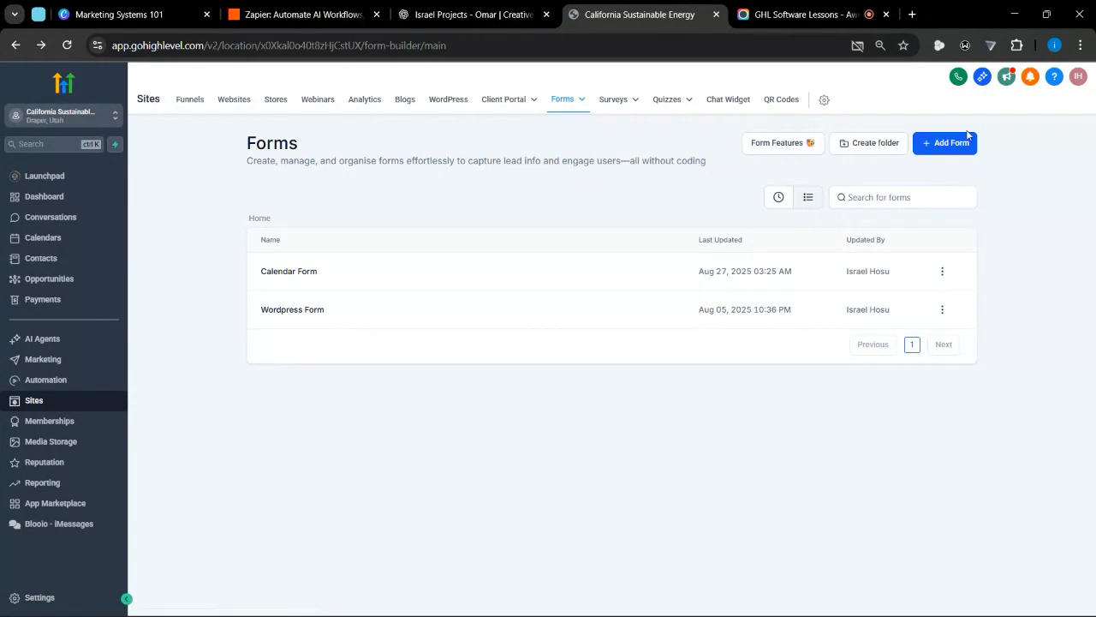
# Create a new form using the Start from Scratch option
pyautogui.click(955, 146)
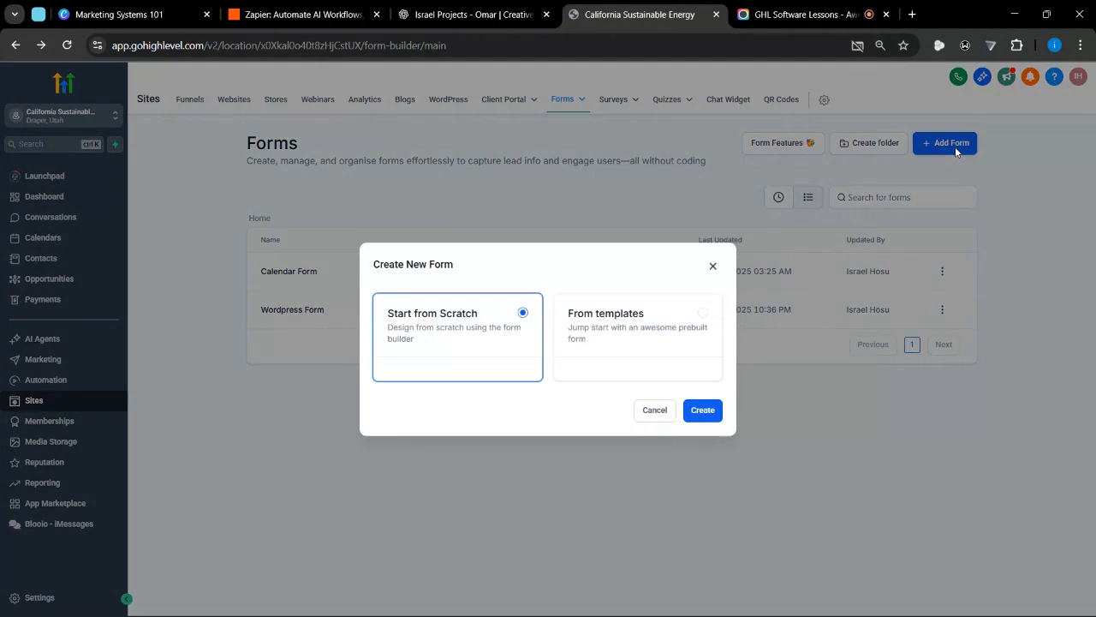
pyautogui.click(710, 450)
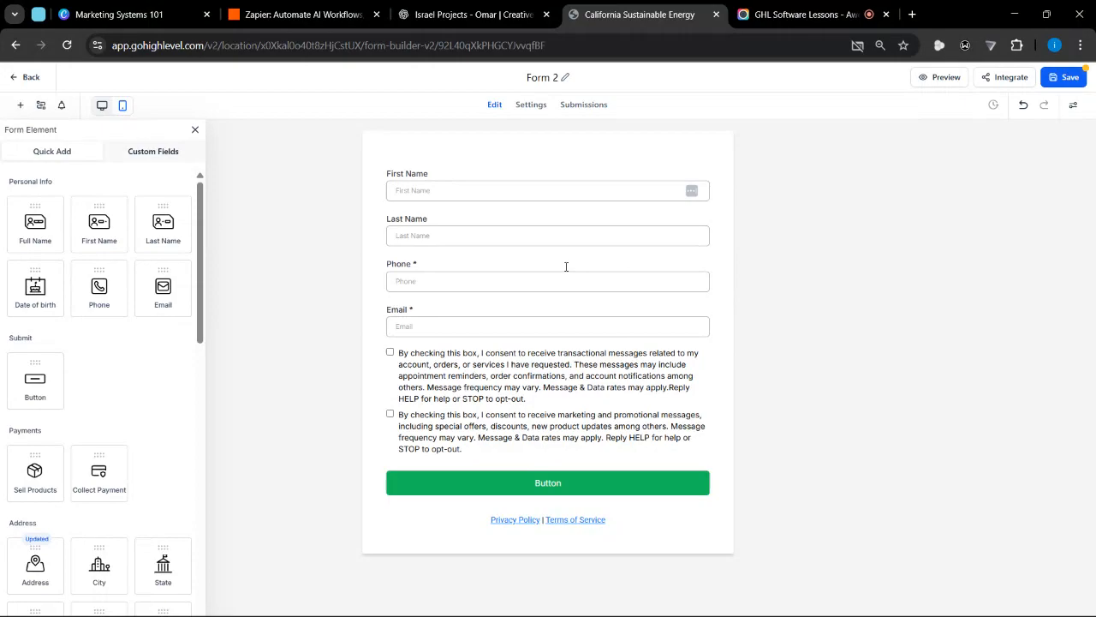
# Delete the second consent statement from the T & C element, and remove the whole element from the form
pyautogui.click(569, 397)
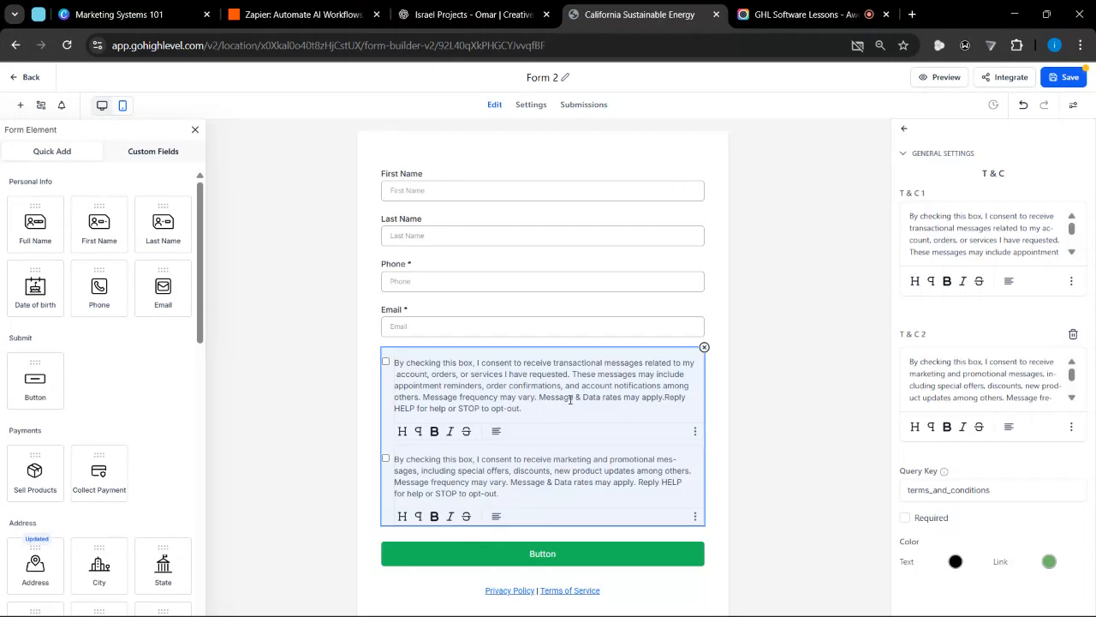
pyautogui.click(1073, 334)
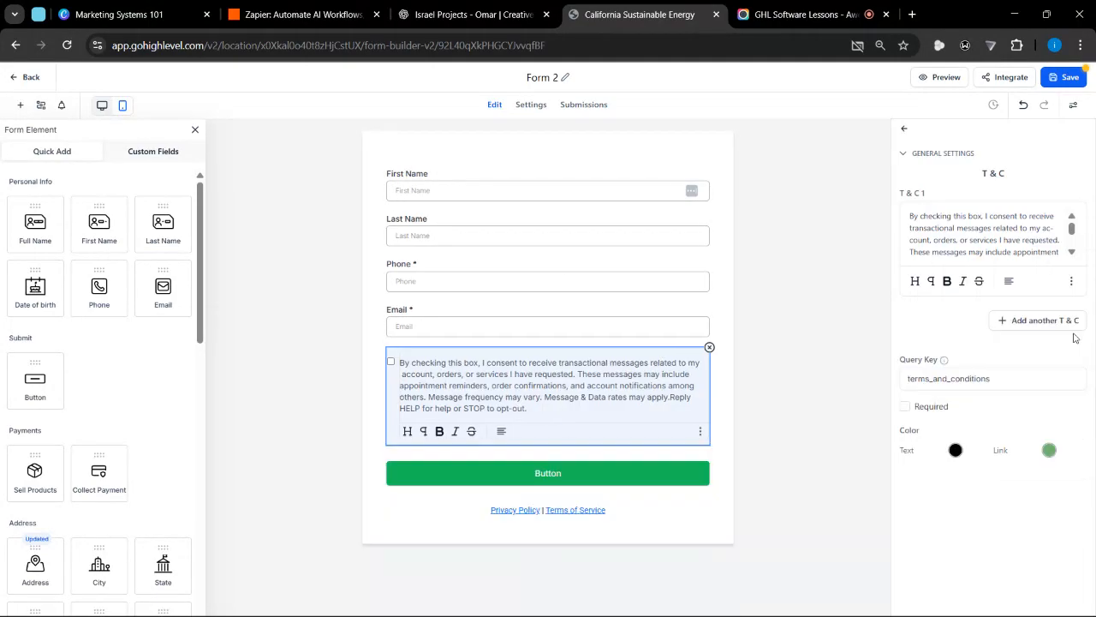
pyautogui.click(709, 347)
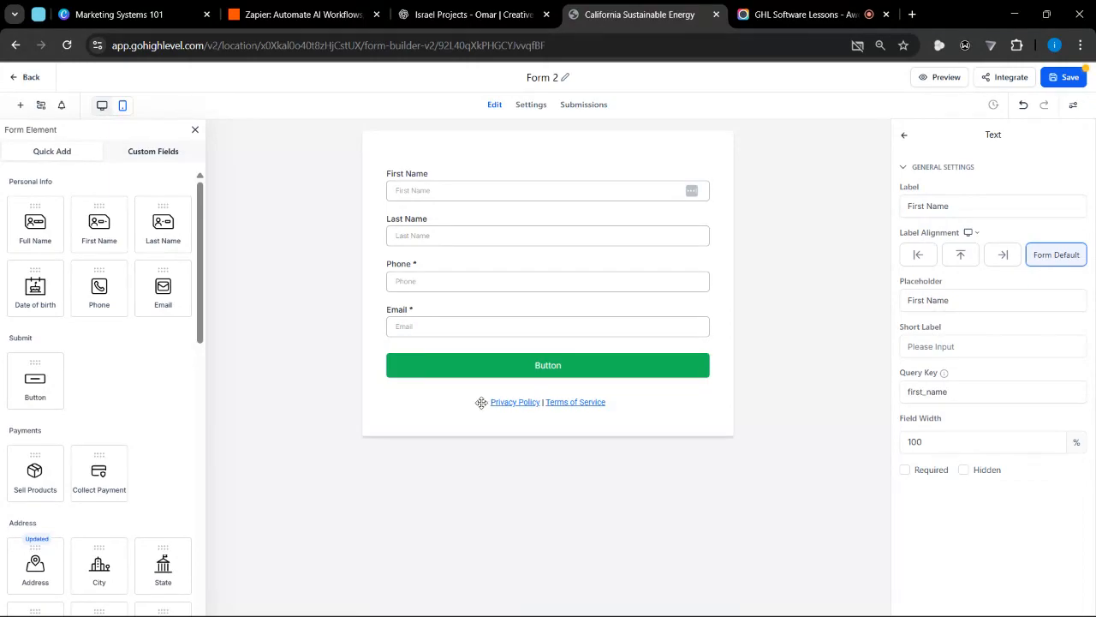
# Remove the Privacy Policy and Terms of Service text block beneath the button and save the form
pyautogui.click(645, 406)
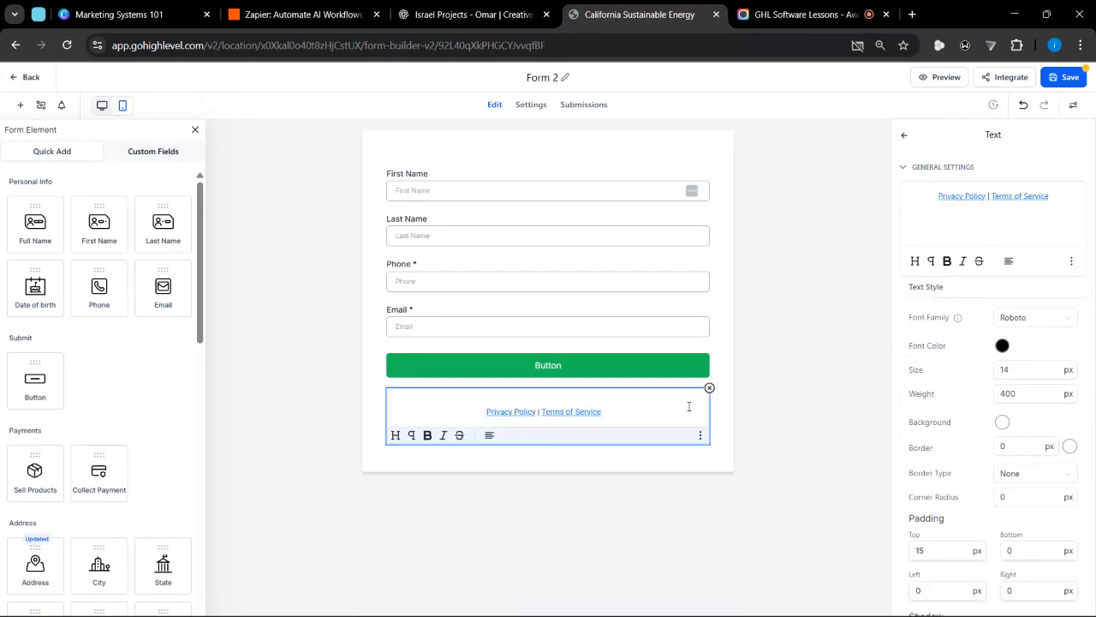
pyautogui.click(709, 388)
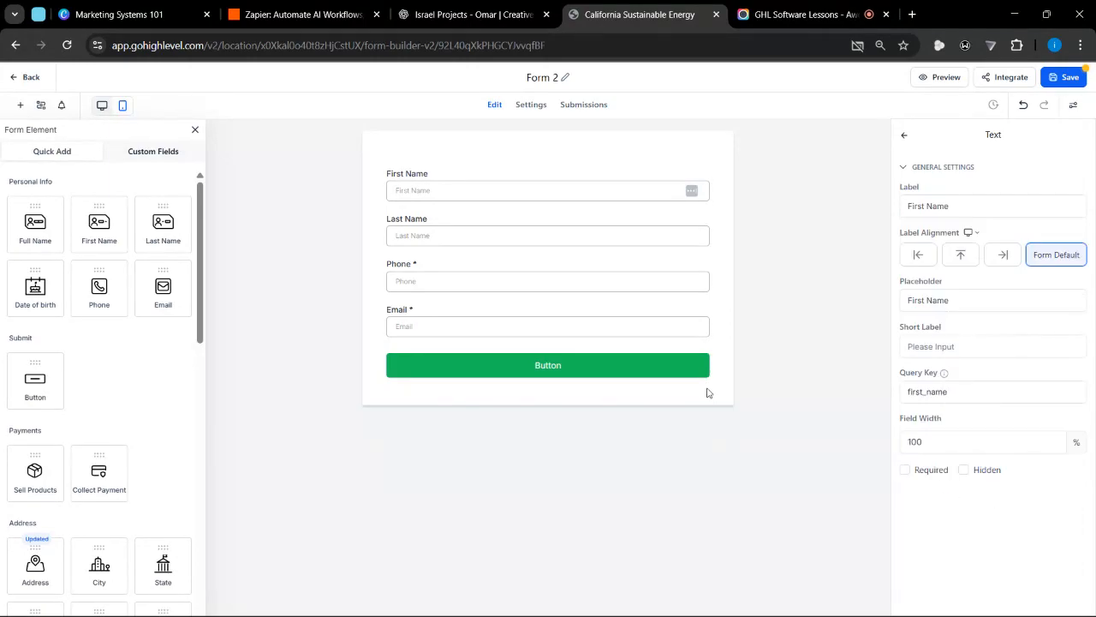
pyautogui.click(1068, 78)
# Rename the form as "Website opt-in form"
pyautogui.hotkey('ctrl', '+')
pyautogui.hotkey('ctrl', '+')
pyautogui.hotkey('ctrl', '+')
pyautogui.hotkey('ctrl', '+')
pyautogui.hotkey('ctrl', '+')
pyautogui.hotkey('ctrl', '+')
pyautogui.hotkey('ctrl', '+')
pyautogui.doubleClick(529, 101)
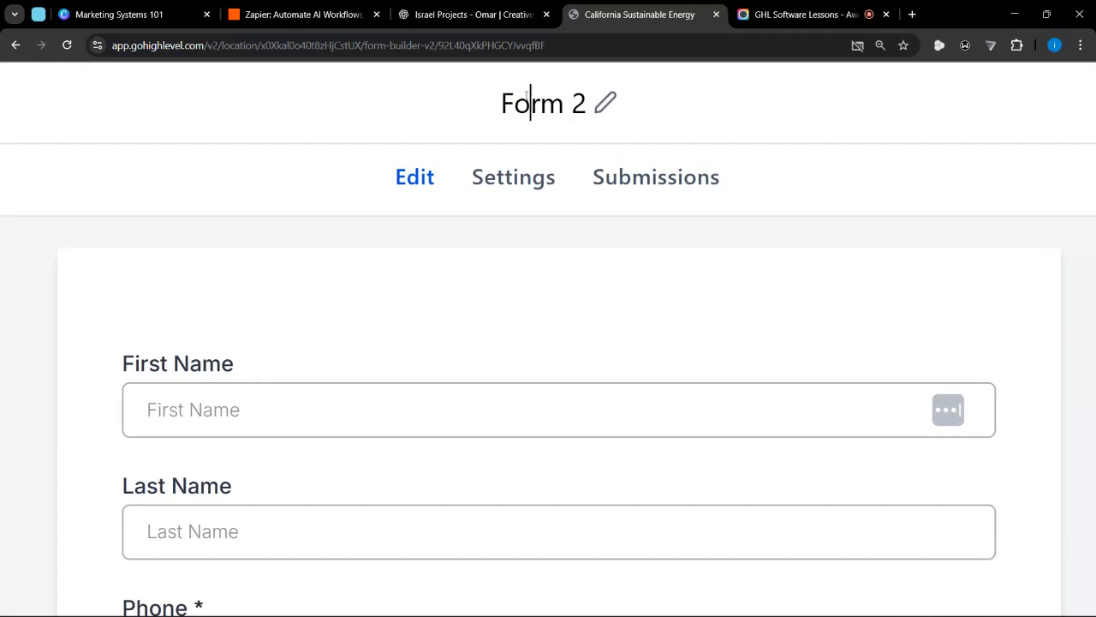
pyautogui.scroll(-5, 531, 97)
pyautogui.click(531, 94)
pyautogui.scroll(-2, 533, 96)
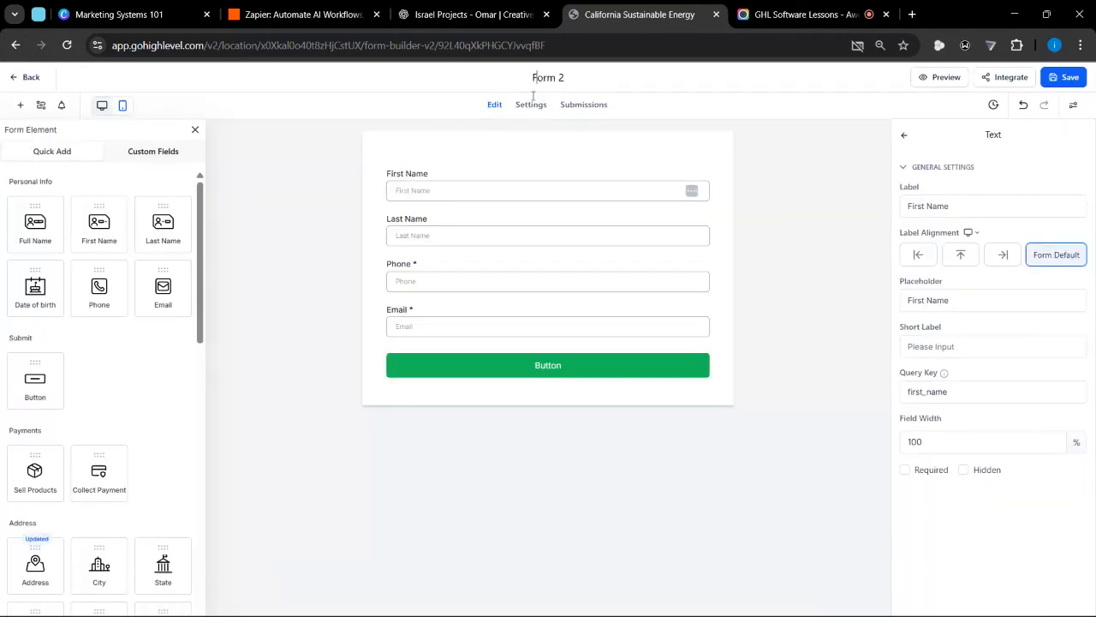
pyautogui.hotkey('ctrl', 'a')
pyautogui.press('BackSpace')
pyautogui.write('My')
pyautogui.hotkey('ctrl', 'a')
pyautogui.write('Website opt-in form')
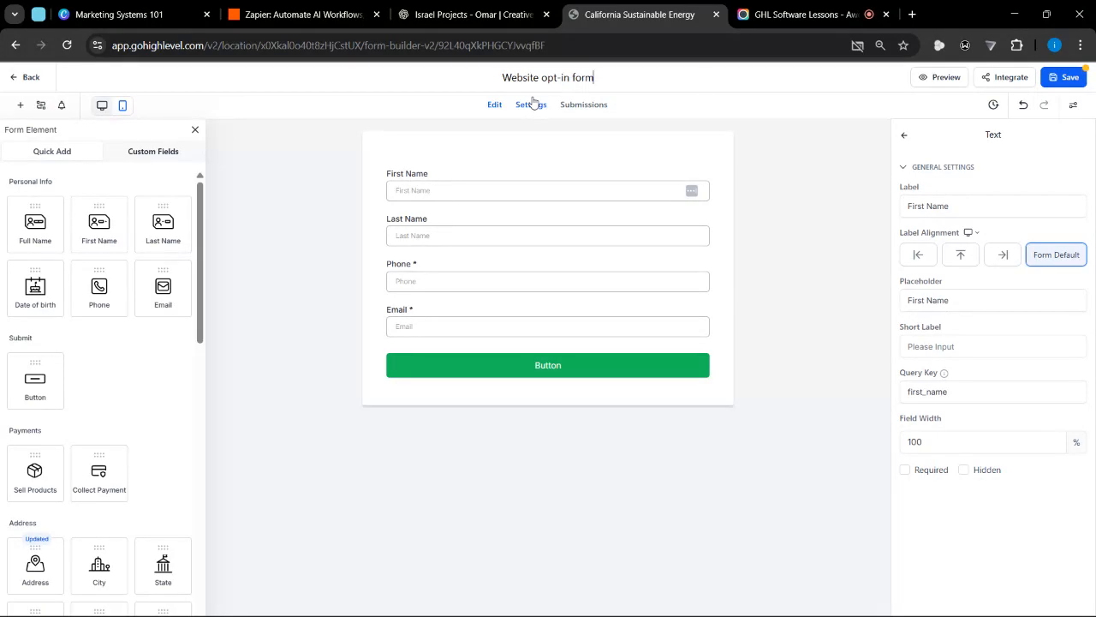
# Save the renamed form and return to the forms list
pyautogui.click(785, 78)
pyautogui.click(1078, 76)
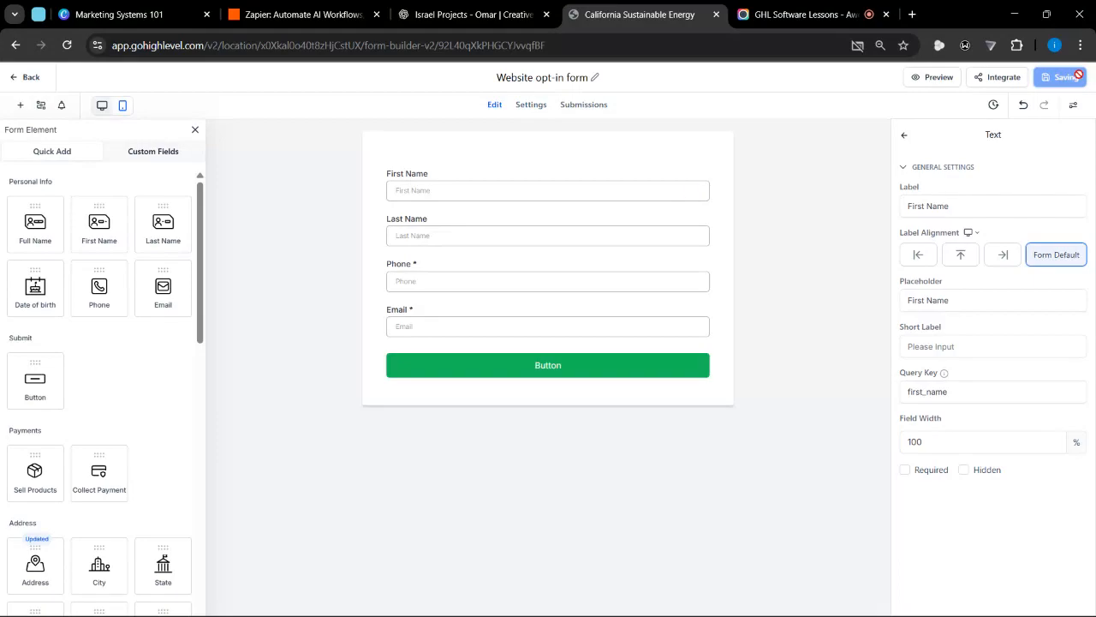
pyautogui.click(26, 79)
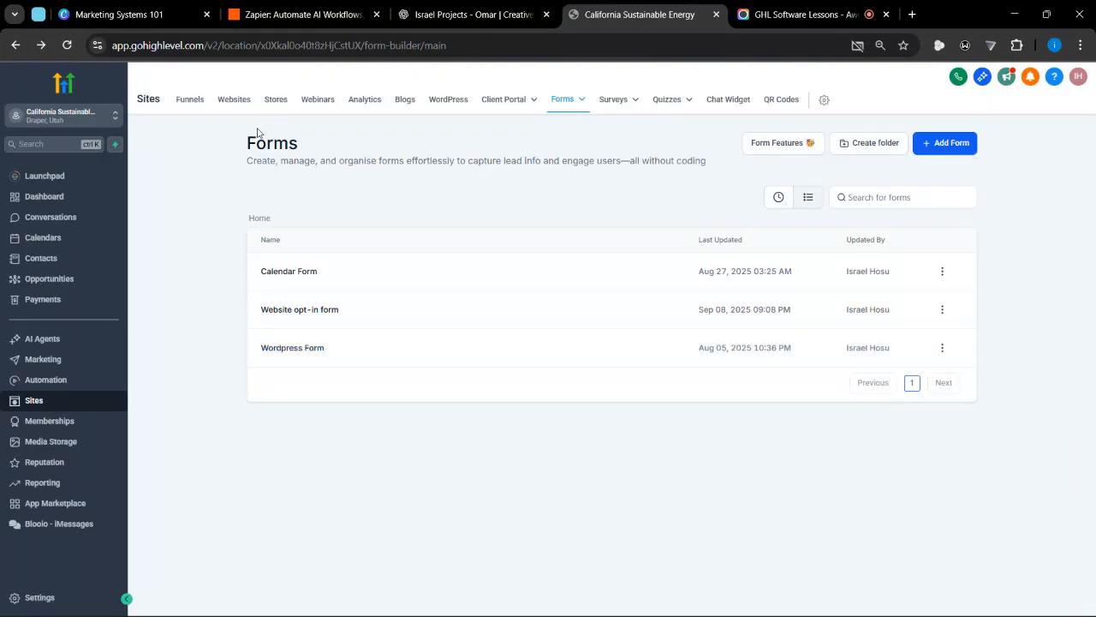
# Check the Website opt-in form's entry and last-updated date in the forms list, and reopen it for editing
pyautogui.click(286, 348)
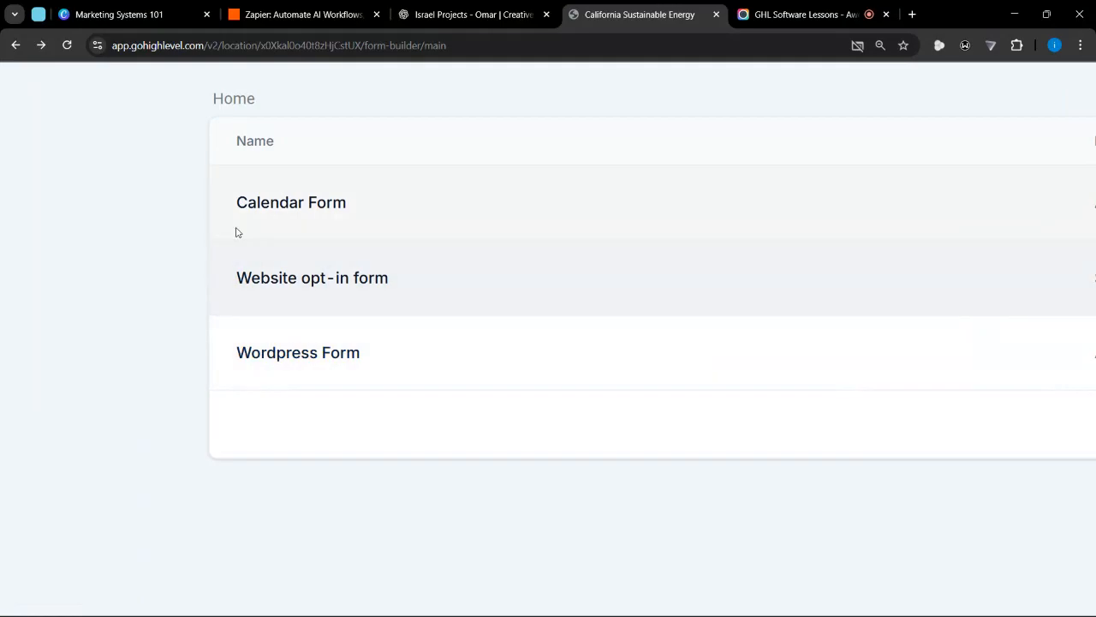
pyautogui.scroll(-5, 371, 272)
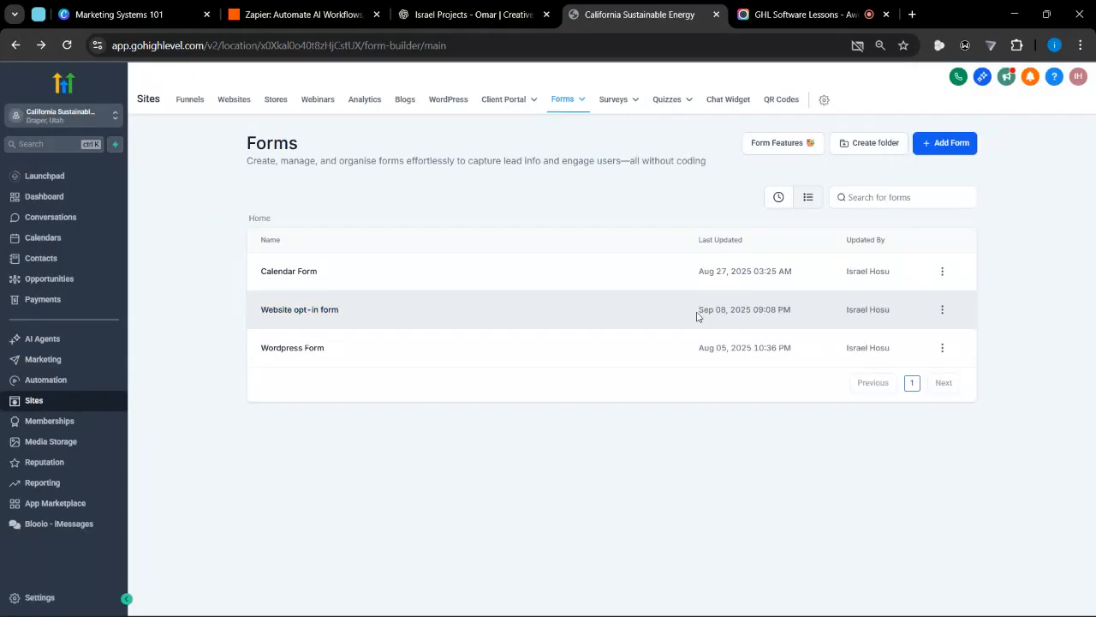
pyautogui.moveTo(696, 316); pyautogui.dragTo(794, 315)
pyautogui.click(795, 313)
pyautogui.scroll(3, 321, 321)
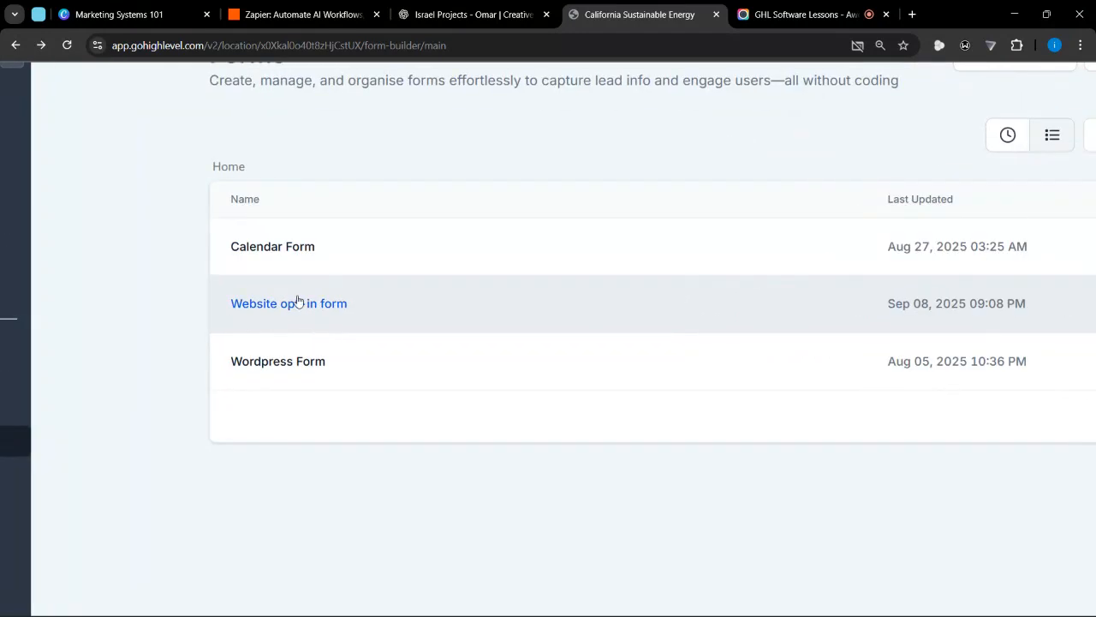
pyautogui.scroll(-3, 342, 314)
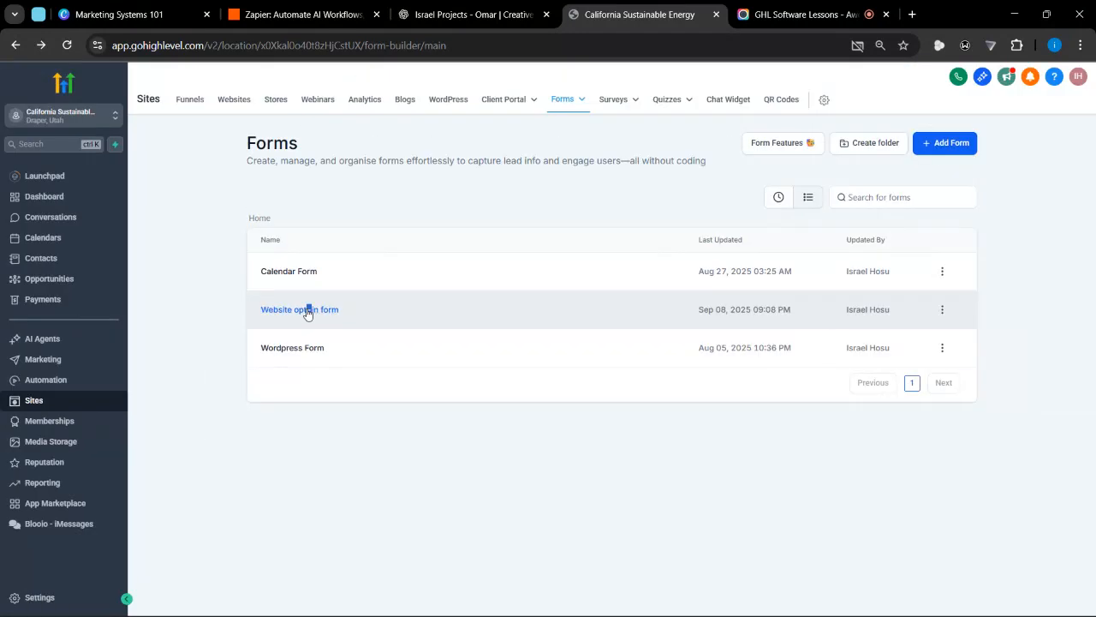
pyautogui.click(307, 311)
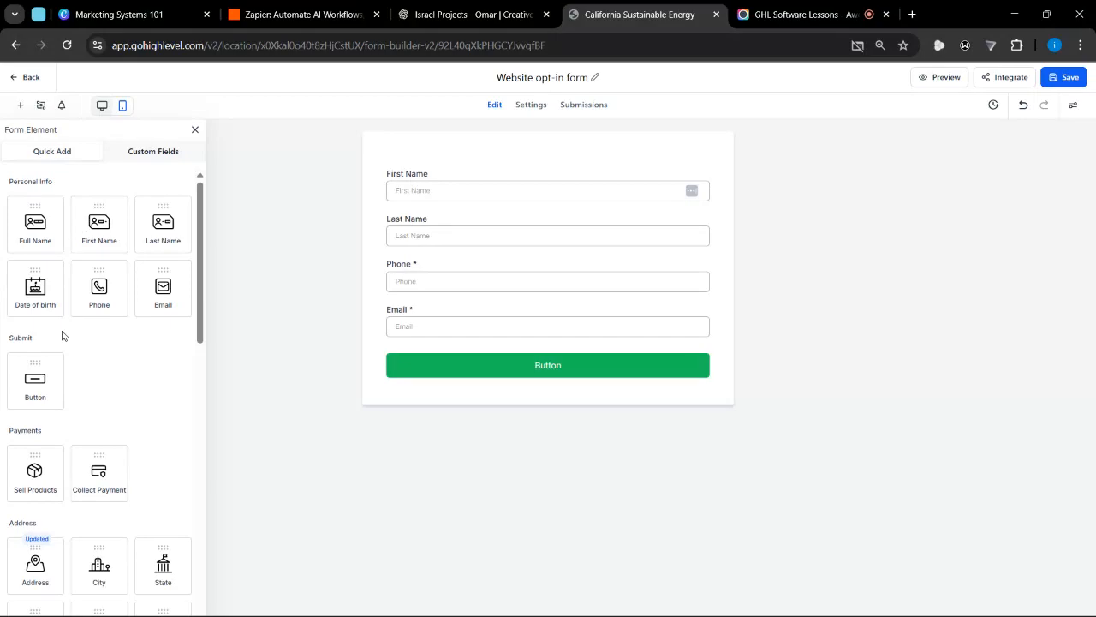
# Add a Date of birth field to the form and place it between the Email field and the button
pyautogui.moveTo(37, 305); pyautogui.dragTo(477, 352)
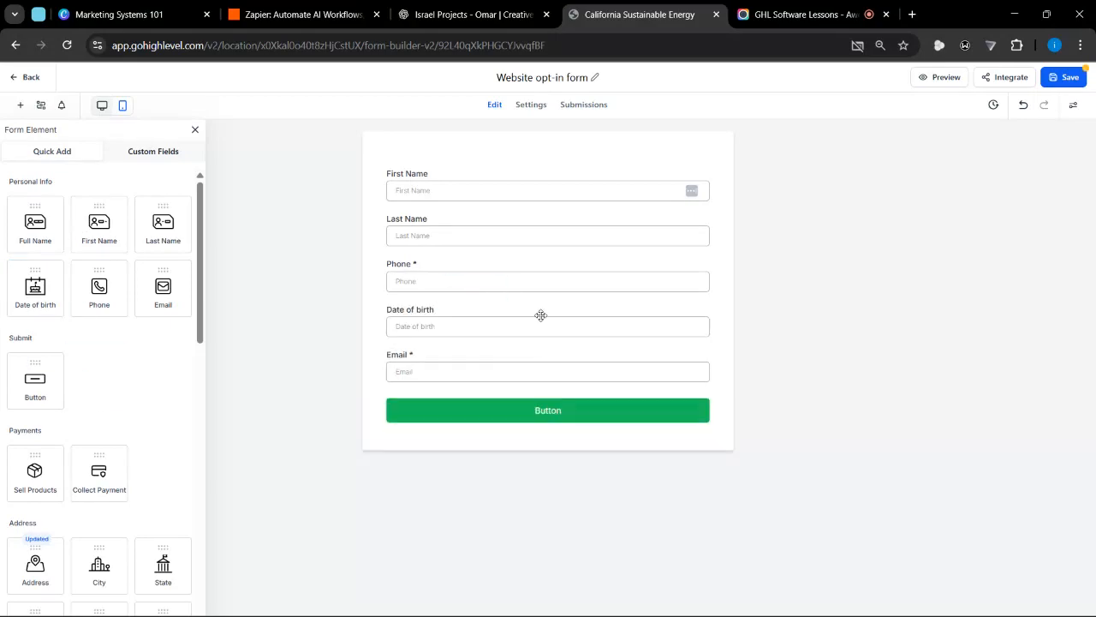
pyautogui.moveTo(540, 315); pyautogui.dragTo(543, 362)
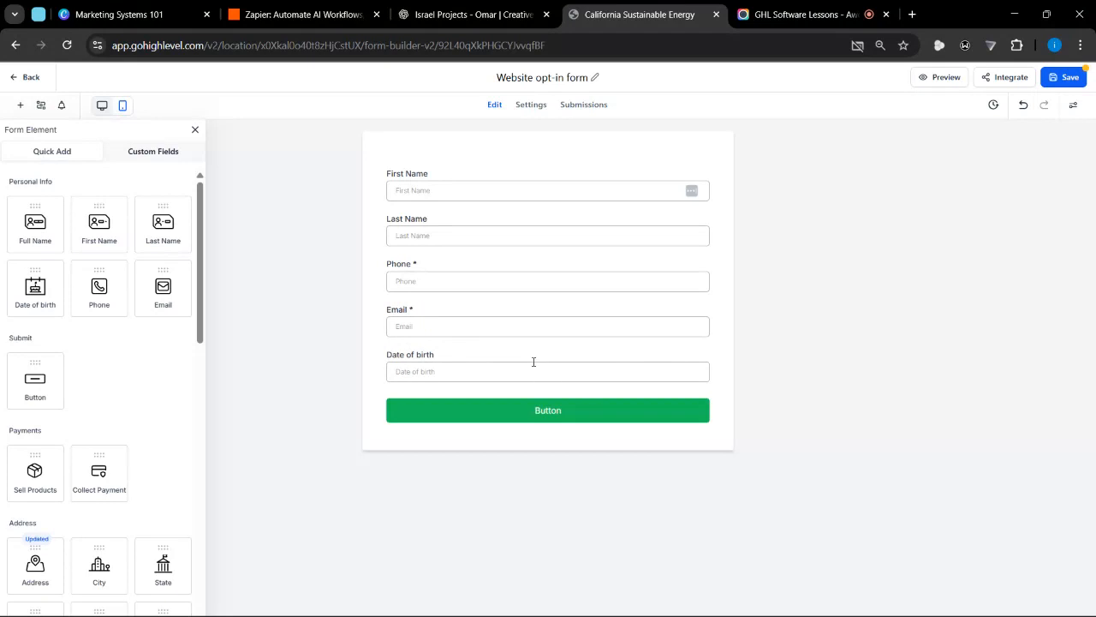
# Examine the Date of birth field's label, placeholder, short label, query key and date settings
pyautogui.click(497, 361)
pyautogui.scroll(-2, 960, 463)
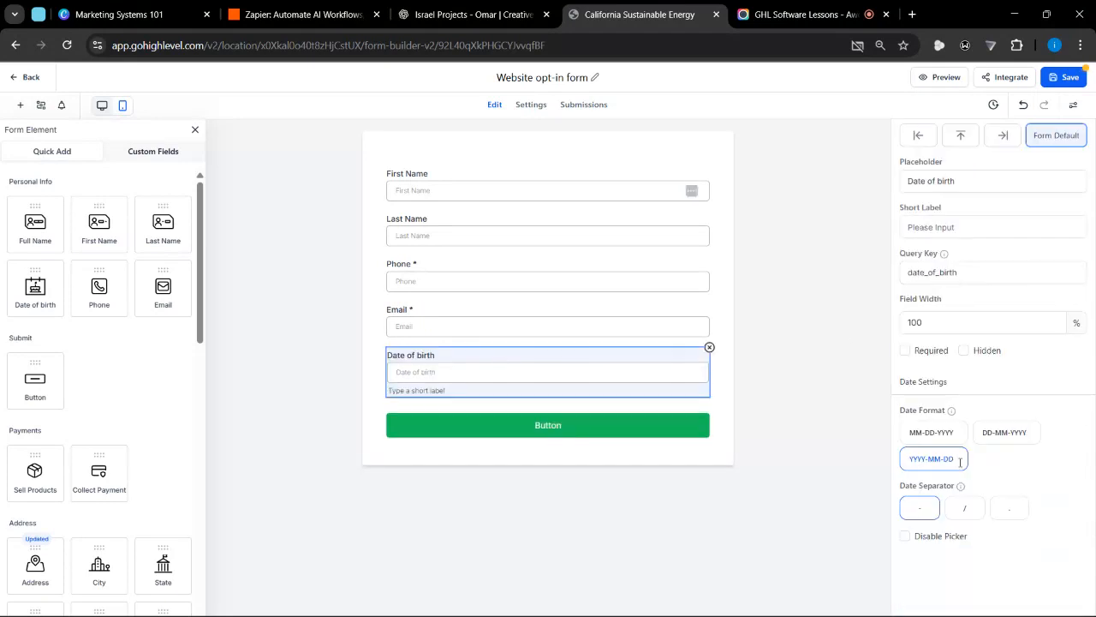
pyautogui.scroll(2, 924, 358)
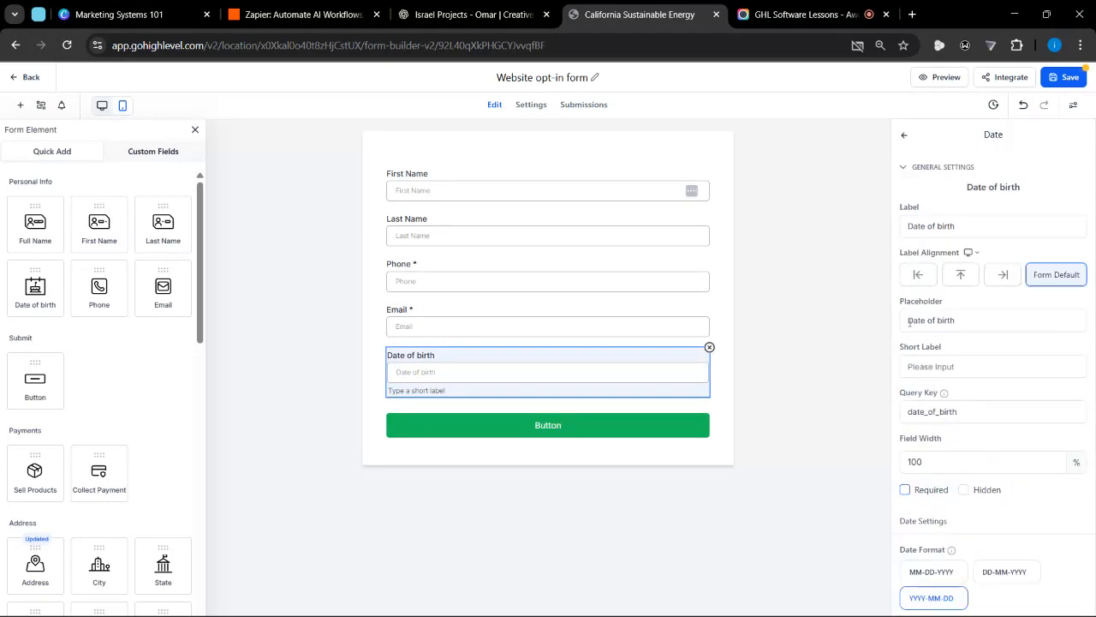
pyautogui.moveTo(968, 226); pyautogui.dragTo(872, 251)
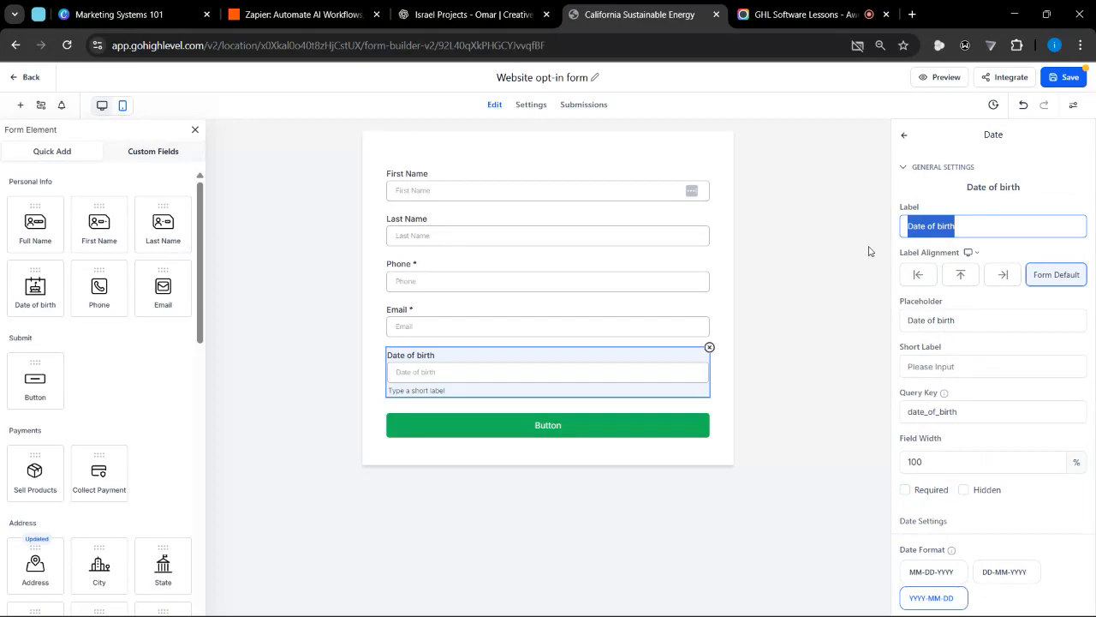
pyautogui.tripleClick(964, 313)
pyautogui.click(959, 363)
pyautogui.scroll(-2, 941, 420)
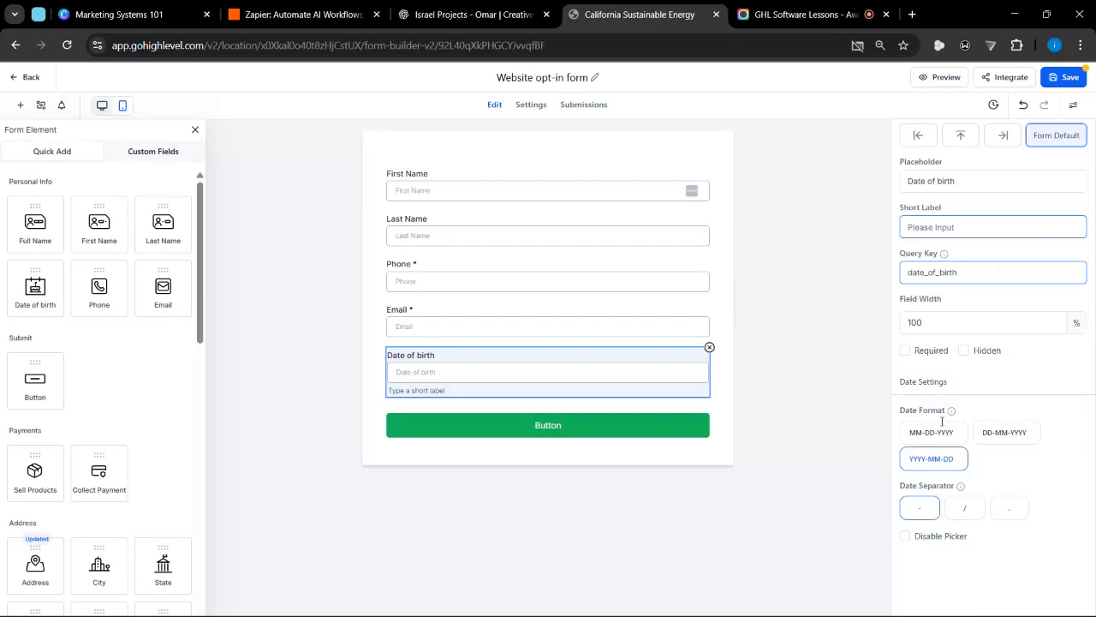
pyautogui.scroll(1, 938, 200)
# Try the left and top label alignments on the Date of birth field, ending on left
pyautogui.click(930, 178)
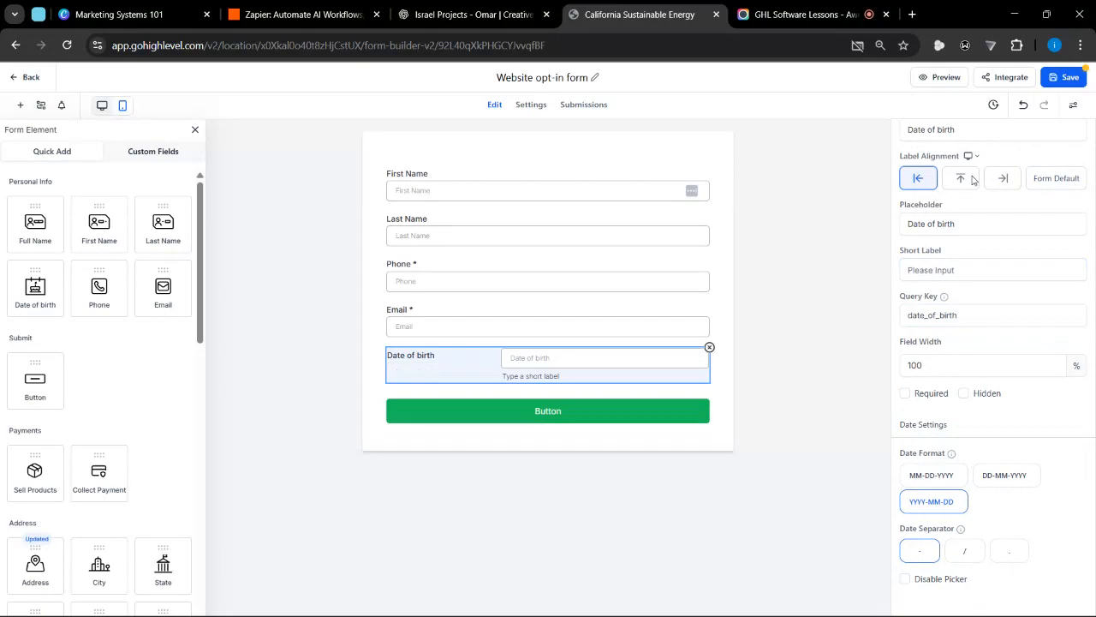
pyautogui.click(973, 178)
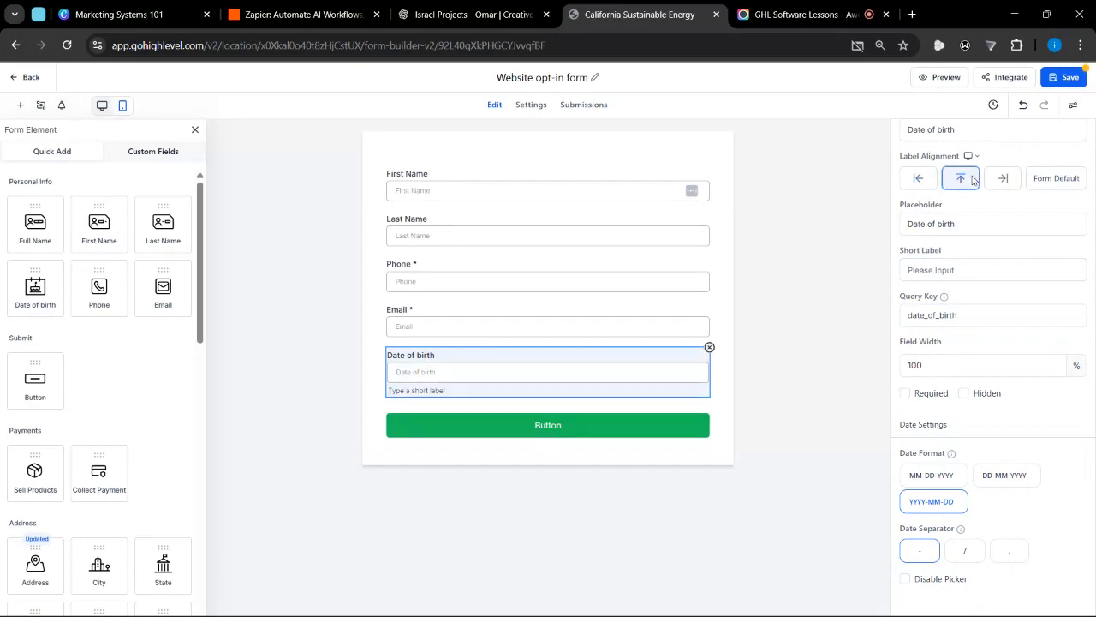
pyautogui.click(920, 178)
# Examine the date format and date separator options of the Date of birth field
pyautogui.scroll(-1, 959, 343)
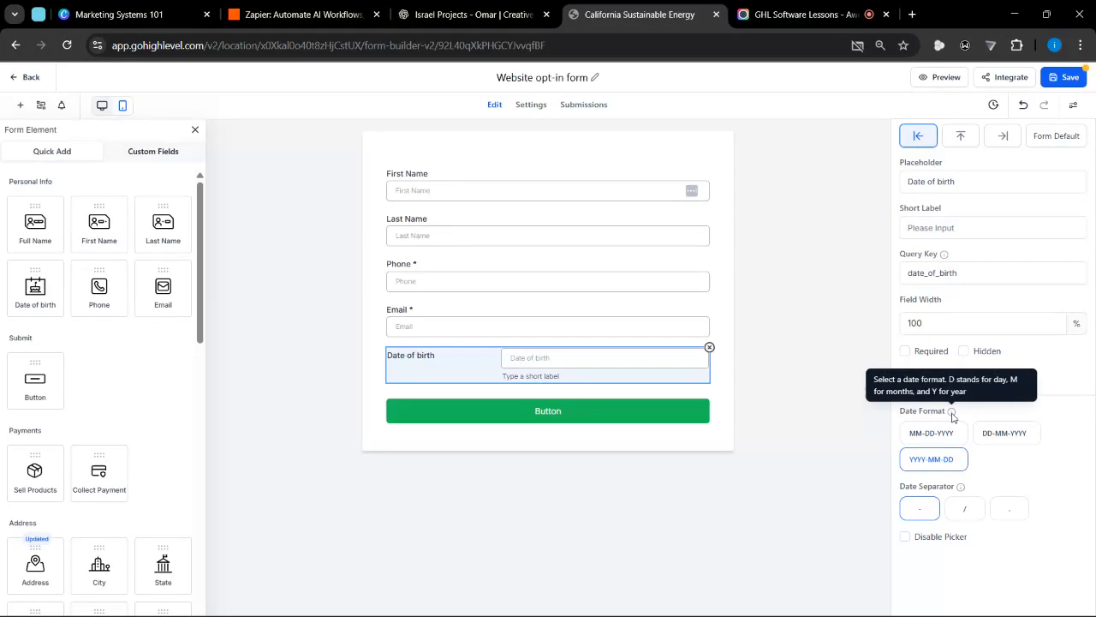
pyautogui.scroll(5, 999, 472)
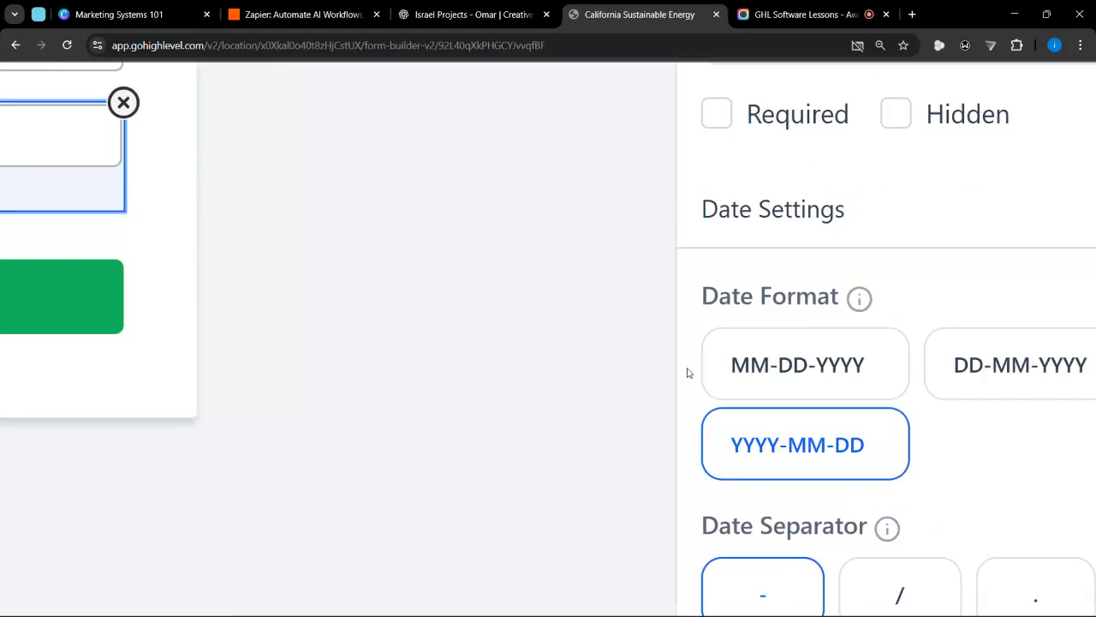
pyautogui.hscroll(3, 843, 337)
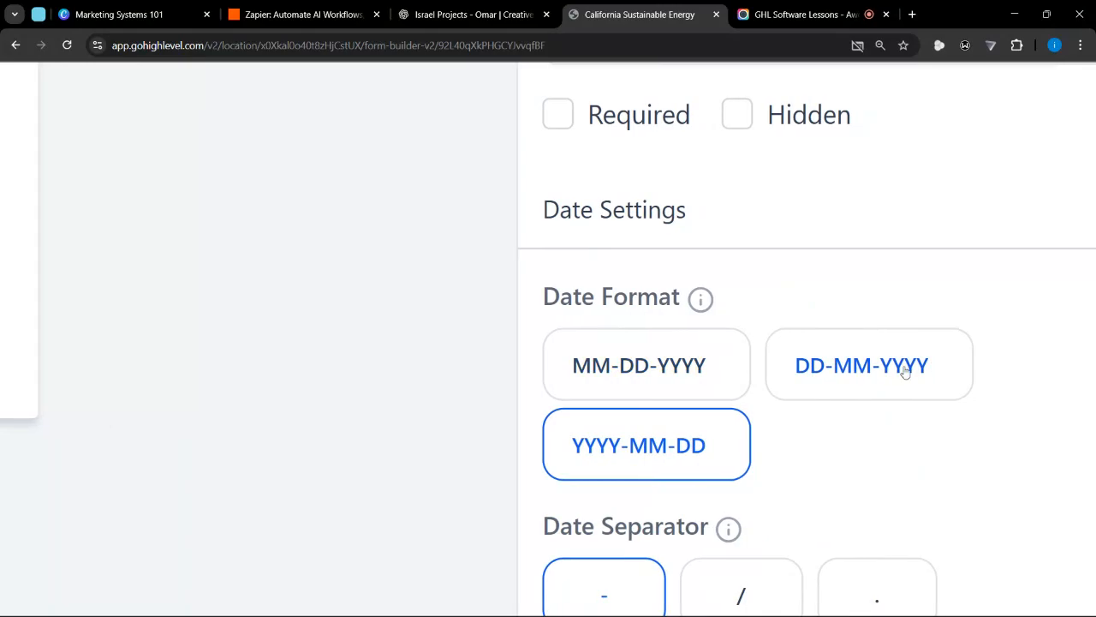
pyautogui.scroll(-5, 910, 373)
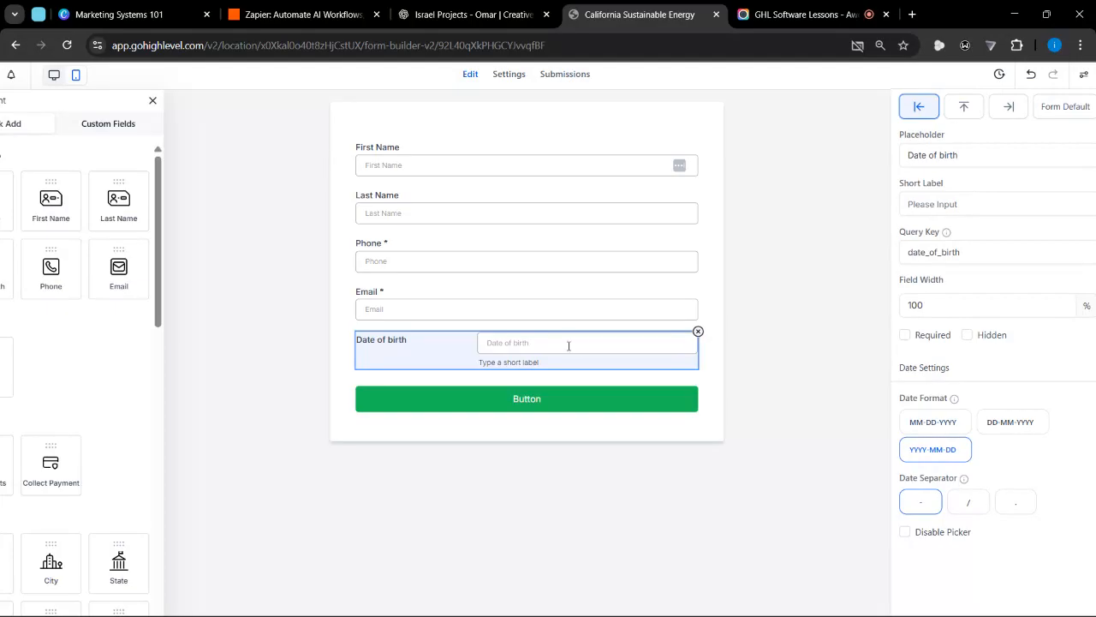
# Set the Date of birth field's label alignment to top and deselect the field
pyautogui.click(717, 401)
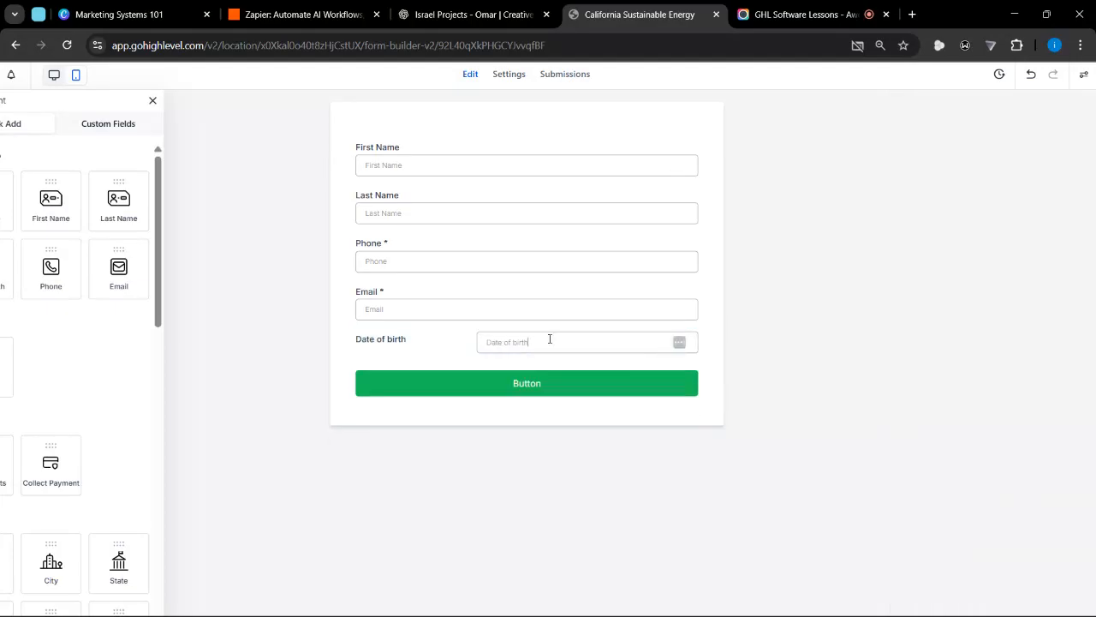
pyautogui.click(550, 339)
pyautogui.click(973, 260)
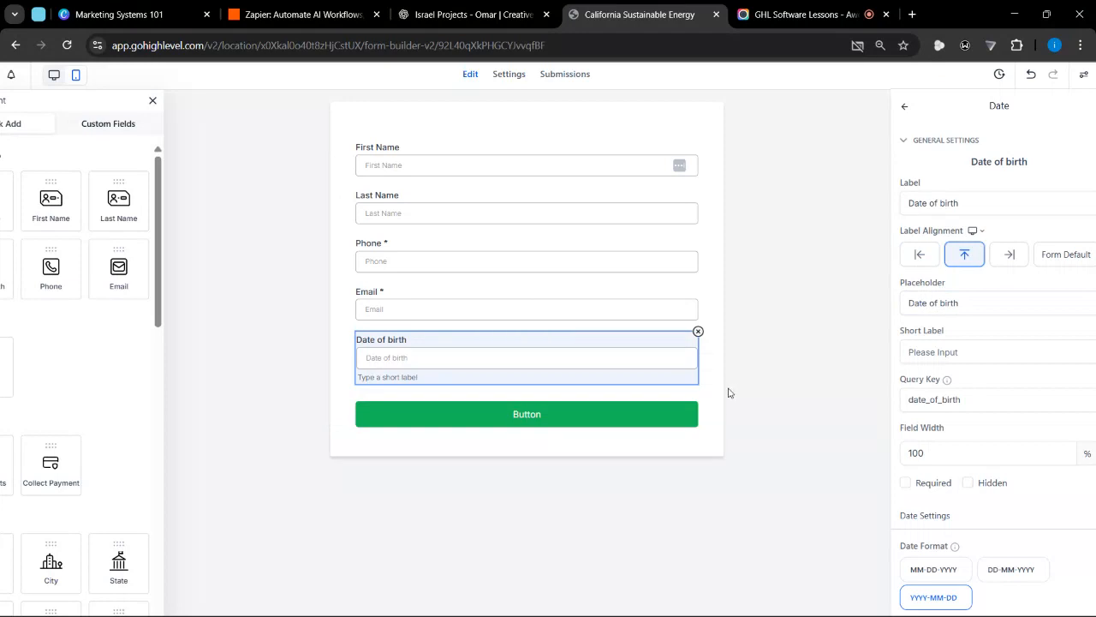
pyautogui.click(719, 409)
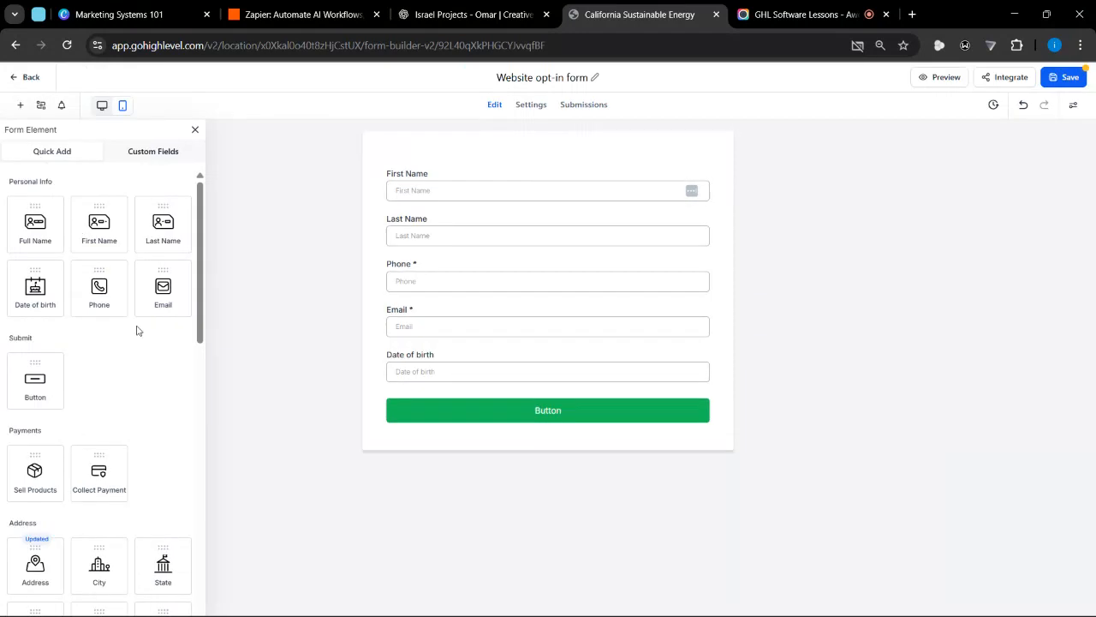
# Browse the quick-add form elements and try to add another submit Button element at the form's existing button
pyautogui.scroll(-1, 137, 331)
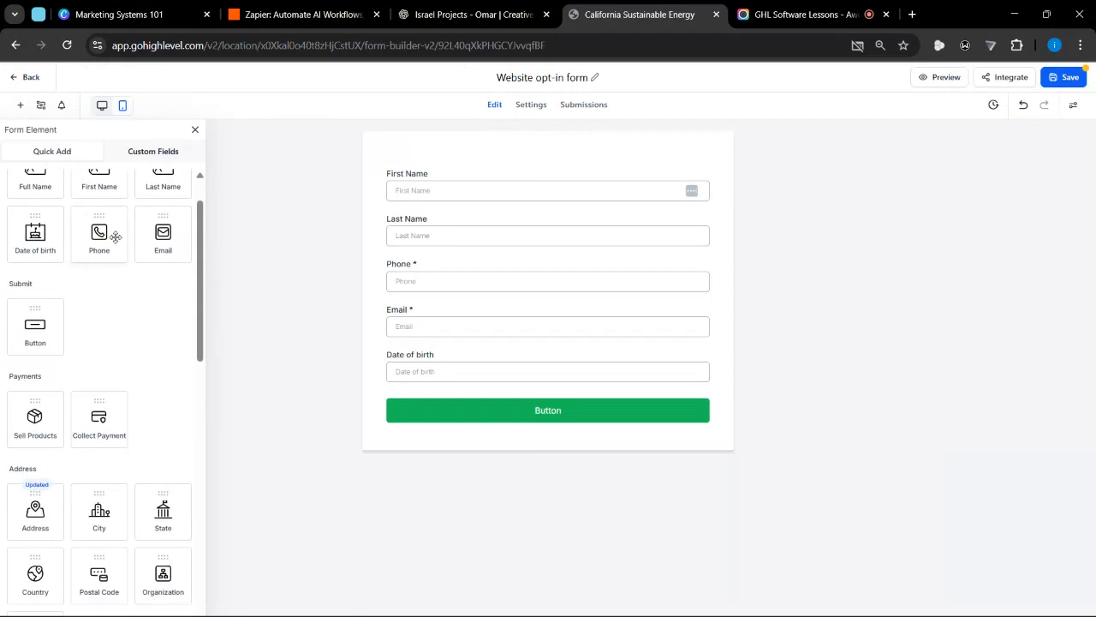
pyautogui.scroll(1, 116, 238)
pyautogui.scroll(-3, 102, 377)
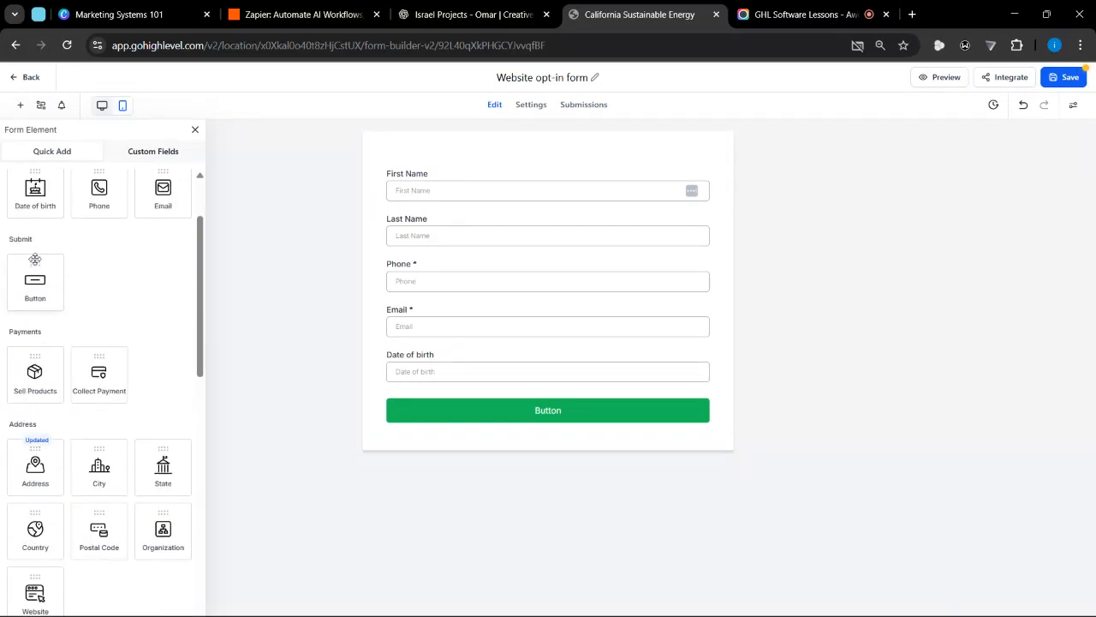
pyautogui.moveTo(35, 287); pyautogui.dragTo(513, 411)
pyautogui.scroll(-2, 115, 345)
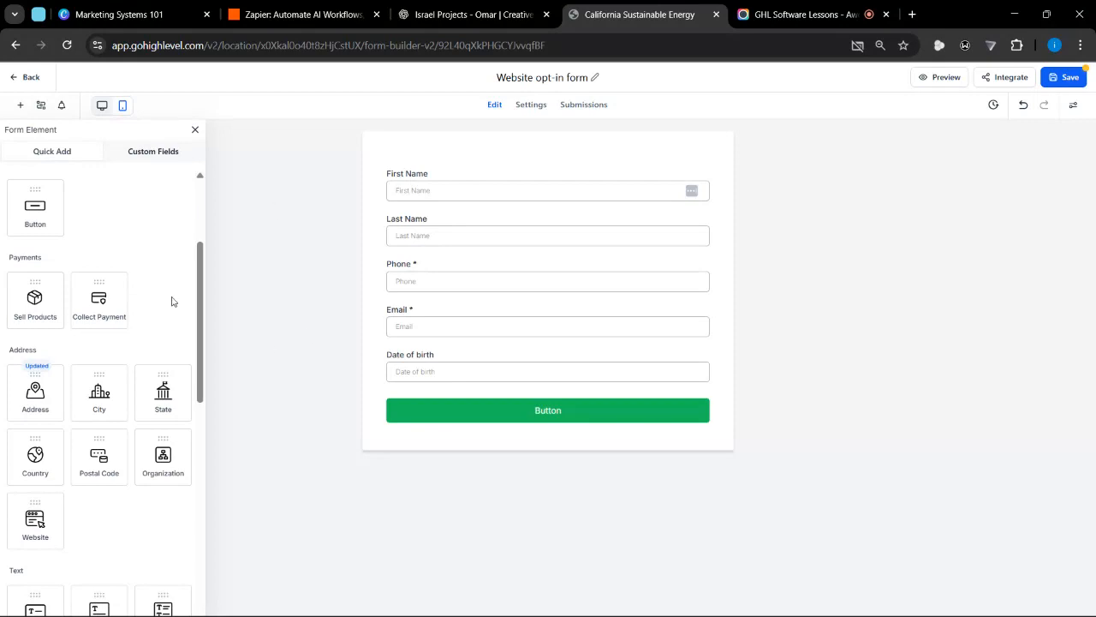
# Add an Address element below the Date of birth field and select the new address block
pyautogui.scroll(-1, 172, 301)
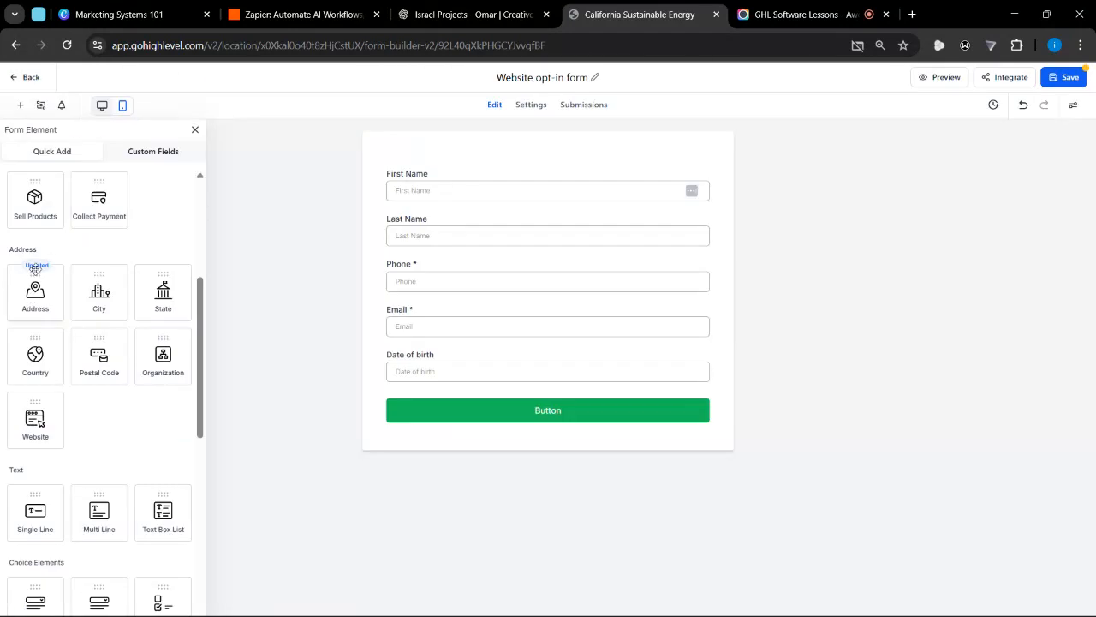
pyautogui.moveTo(39, 283); pyautogui.dragTo(463, 387)
pyautogui.scroll(-1, 472, 391)
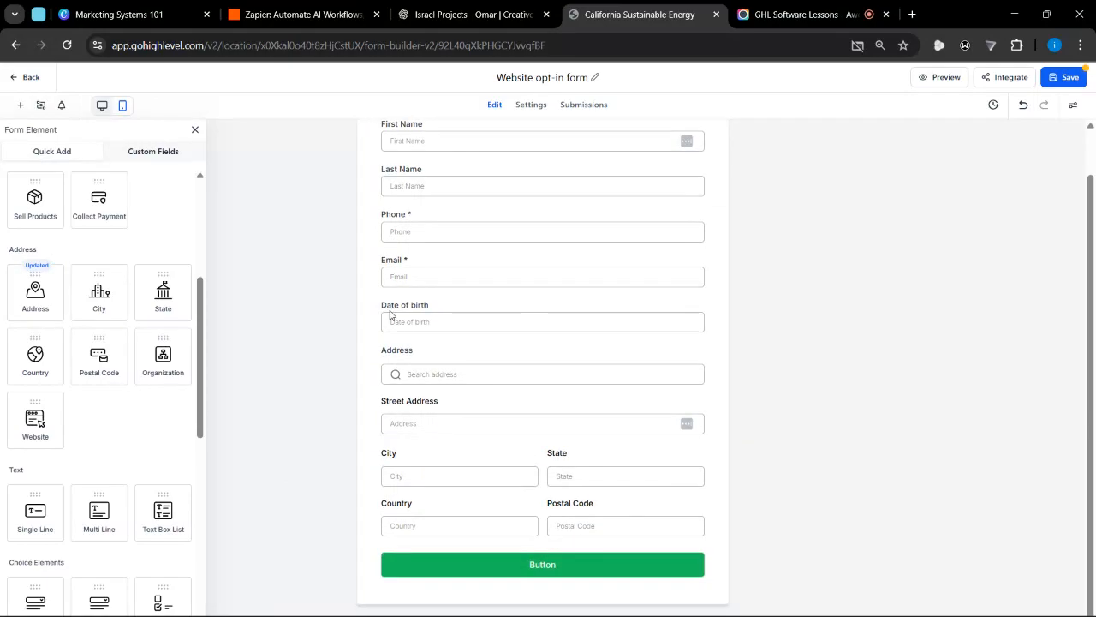
pyautogui.click(576, 378)
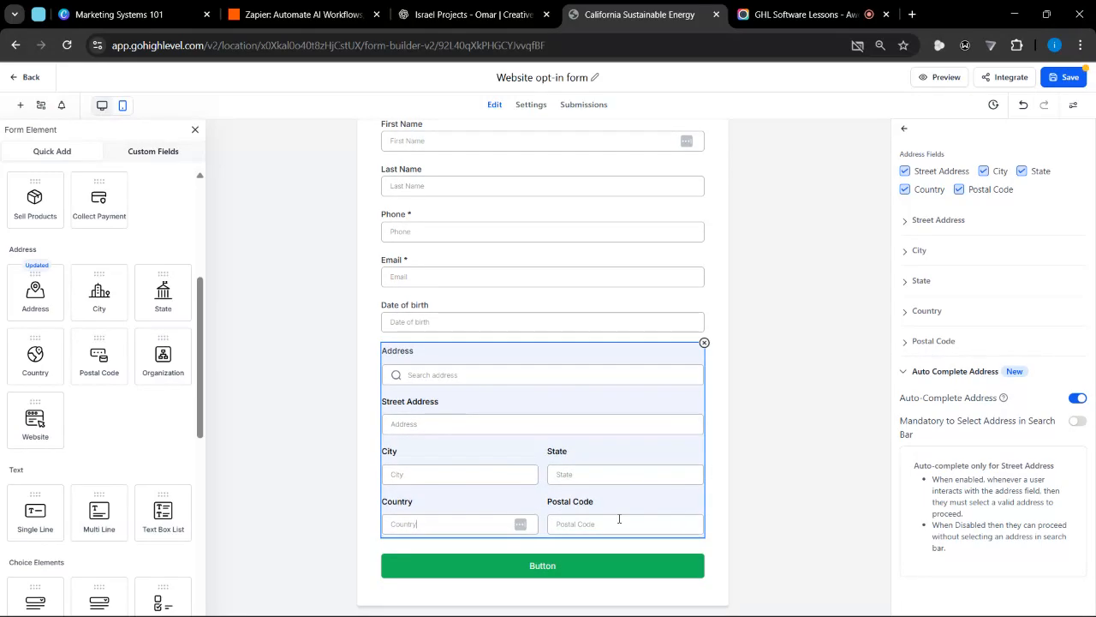
# Review the address block's fields and settings, and turn off Auto-Complete Address
pyautogui.scroll(5, 415, 360)
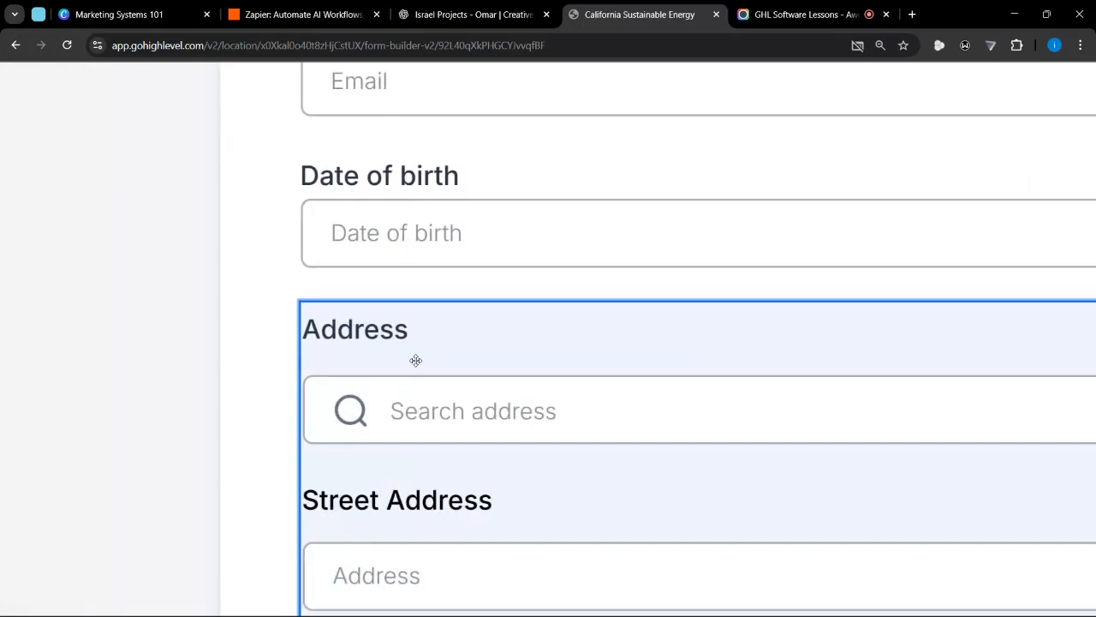
pyautogui.scroll(-3, 416, 361)
pyautogui.scroll(-3, 463, 369)
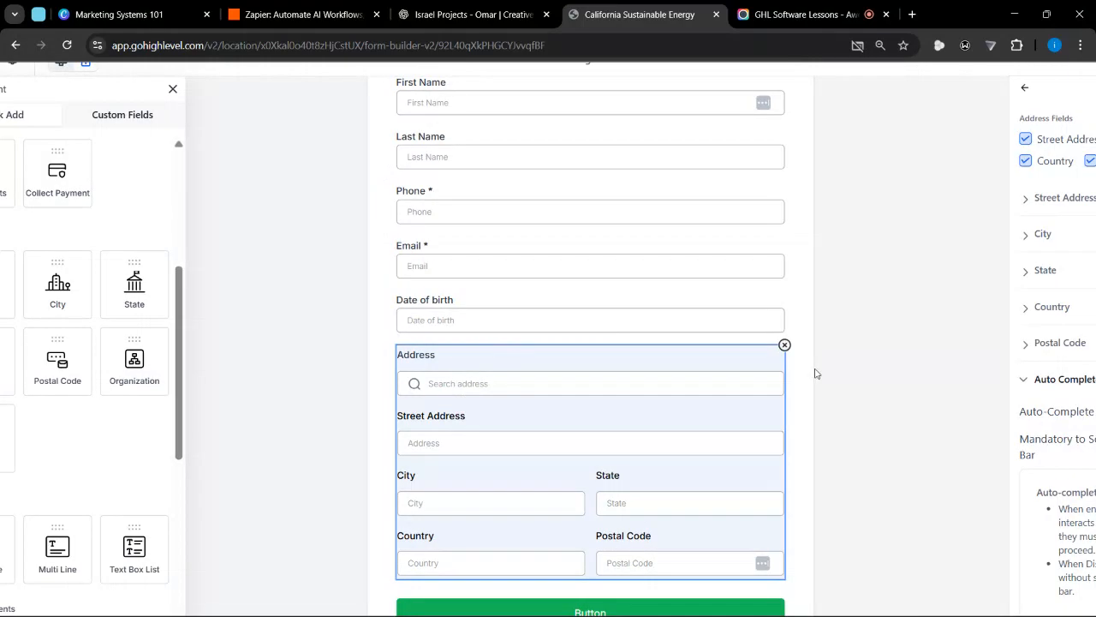
pyautogui.click(815, 370)
pyautogui.scroll(-2, 768, 382)
pyautogui.click(504, 372)
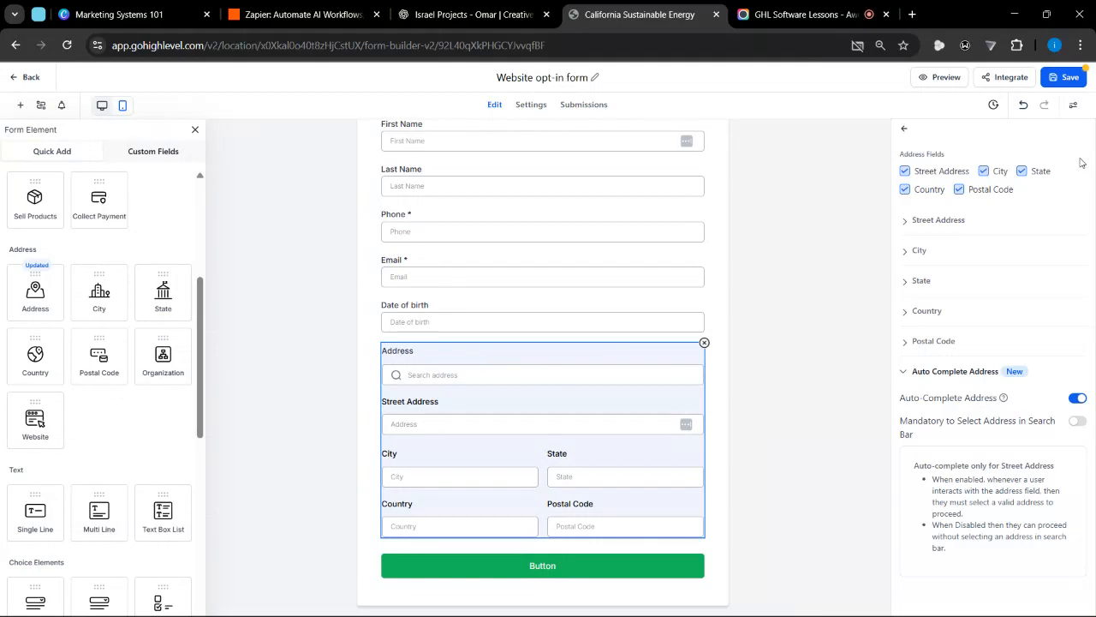
pyautogui.scroll(2, 1083, 163)
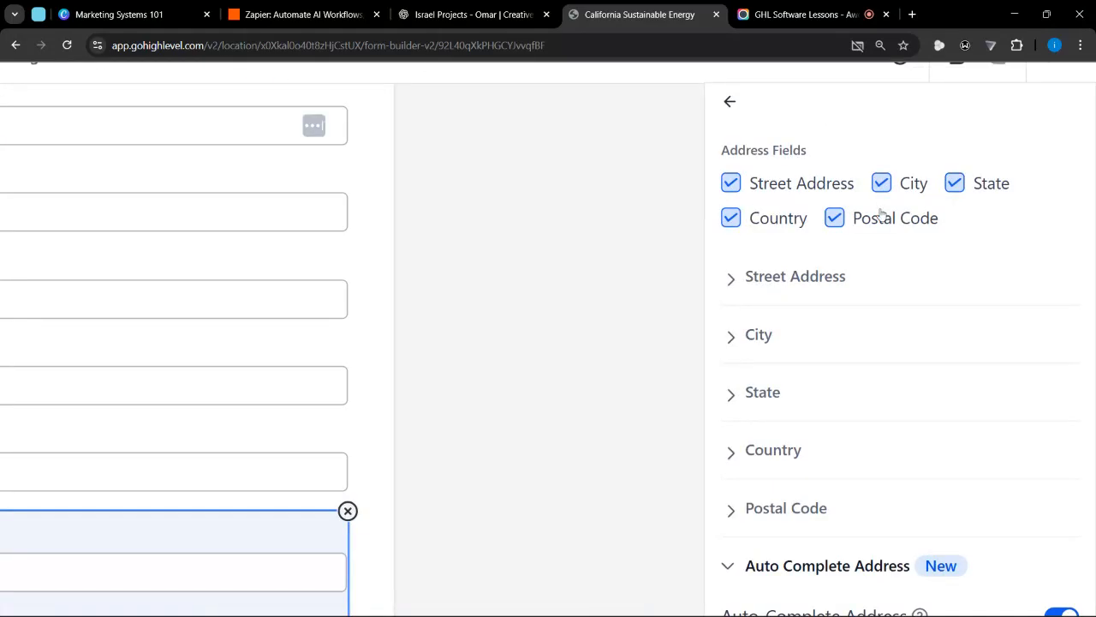
pyautogui.scroll(-2, 873, 214)
pyautogui.scroll(-2, 923, 261)
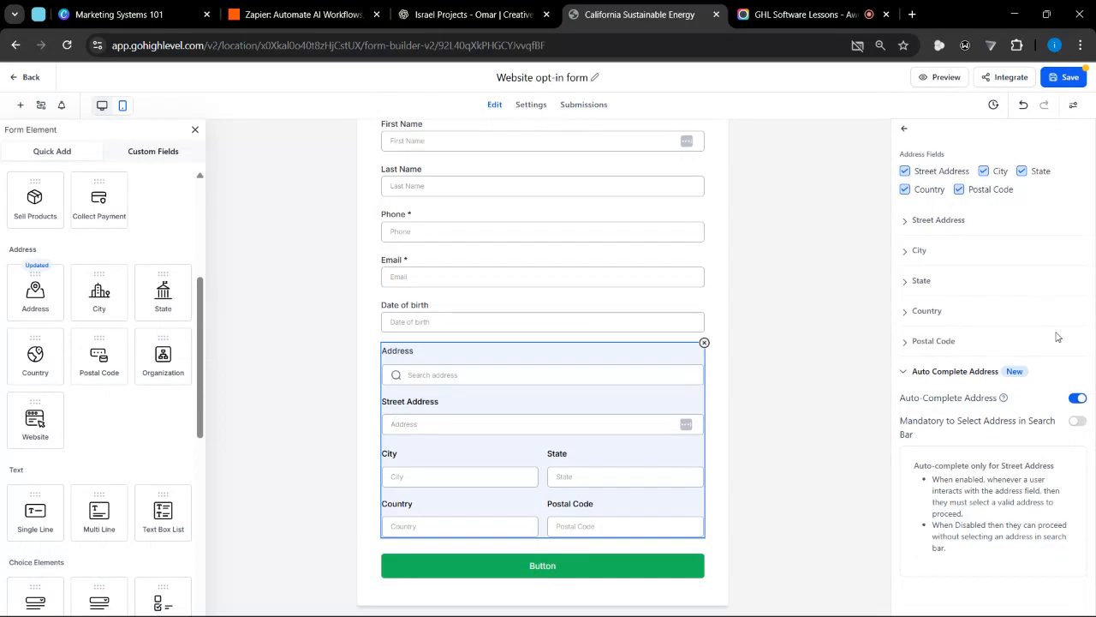
pyautogui.click(1077, 399)
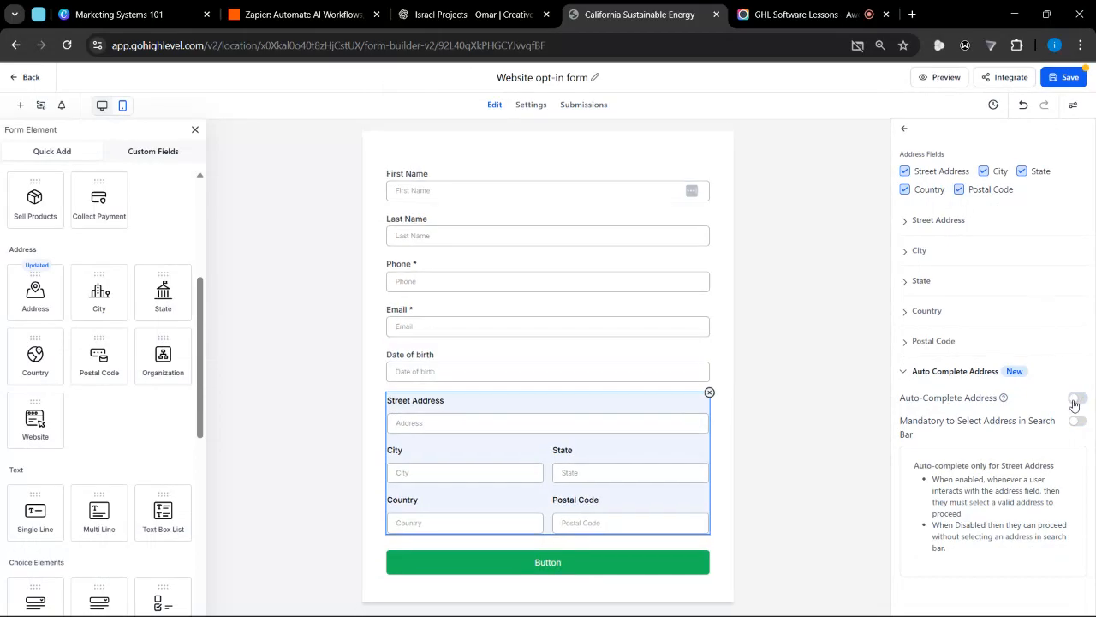
# Try excluding and re-including Postal Code, City and State in the address block, leaving all five address fields enabled, and deselect it
pyautogui.click(976, 193)
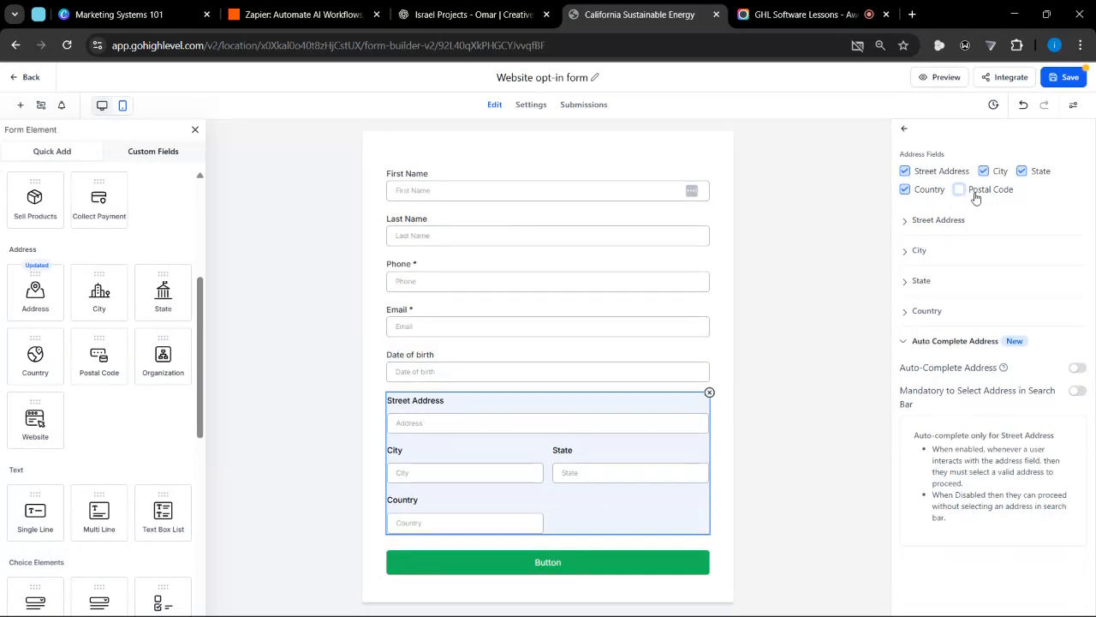
pyautogui.click(976, 194)
pyautogui.click(1000, 172)
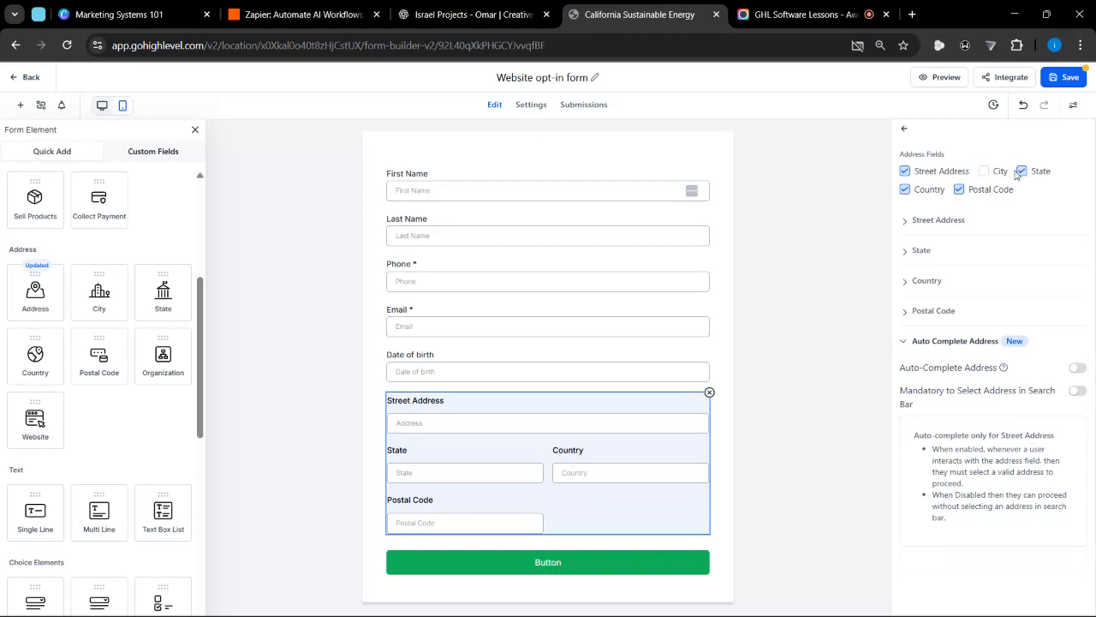
pyautogui.click(1020, 172)
pyautogui.click(985, 171)
pyautogui.click(1022, 171)
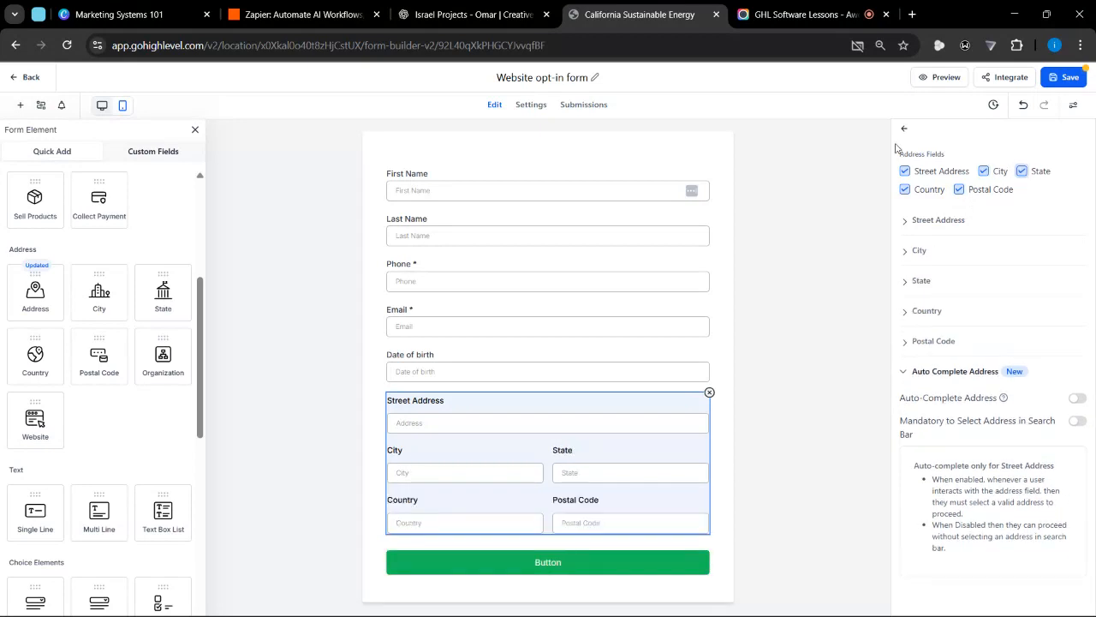
pyautogui.click(740, 436)
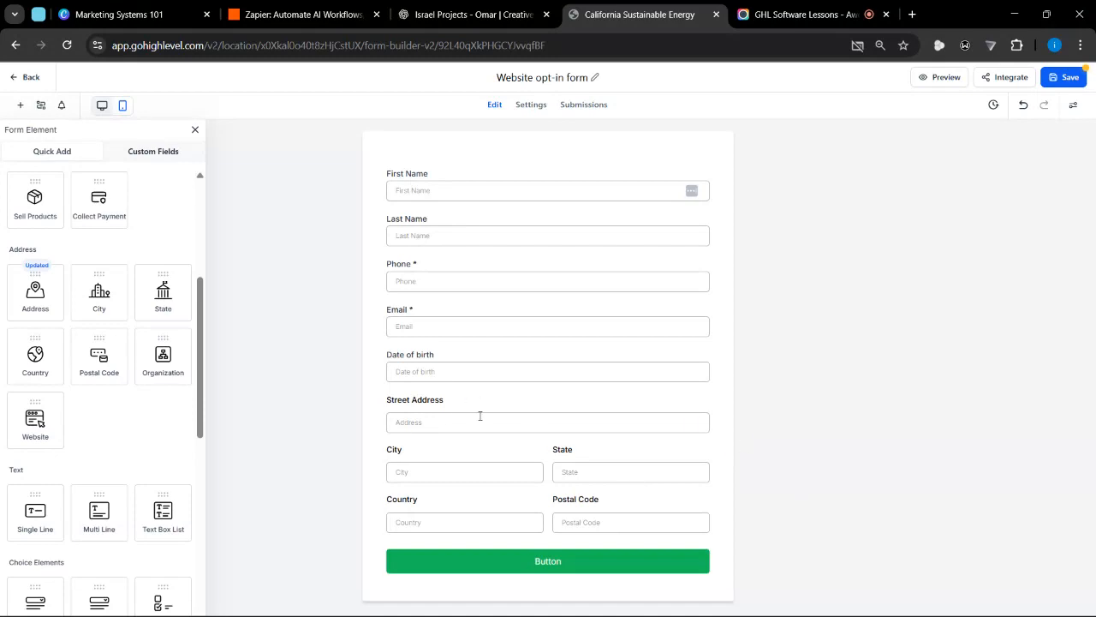
# Replace the address block with separate City, State, Postal Code and Country fields above the submit button
pyautogui.click(475, 402)
pyautogui.click(709, 392)
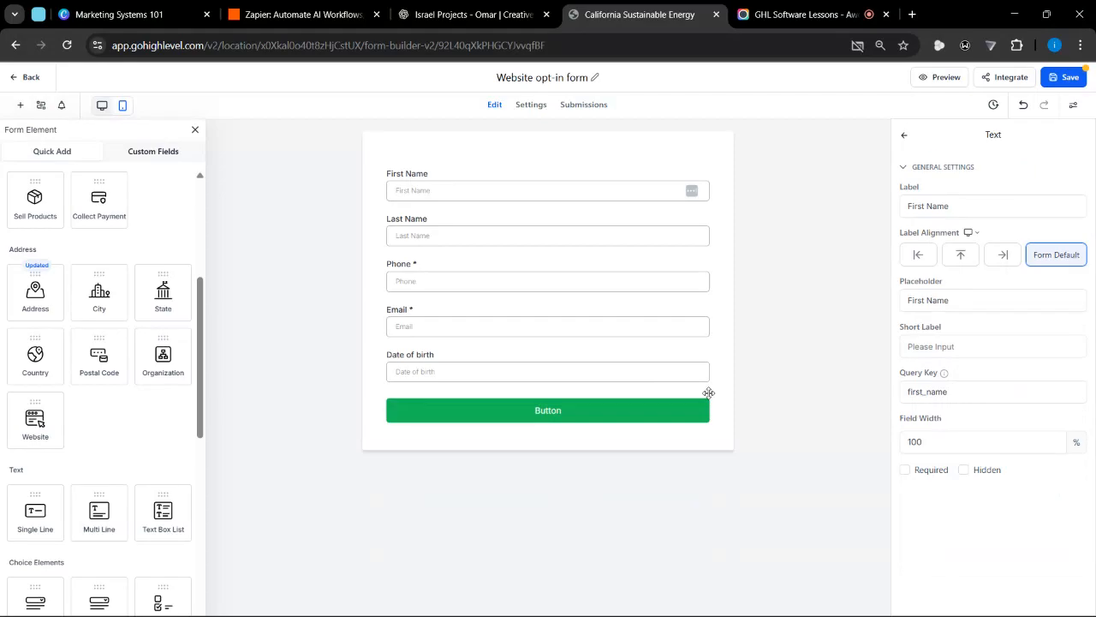
pyautogui.moveTo(89, 298); pyautogui.dragTo(423, 402)
pyautogui.moveTo(162, 295); pyautogui.dragTo(414, 425)
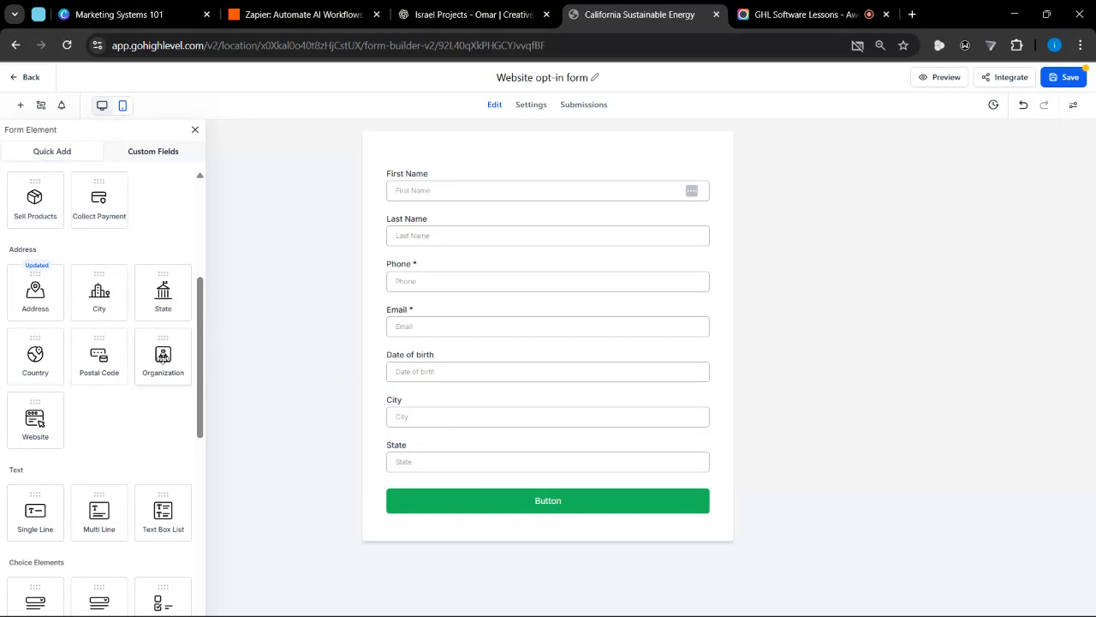
pyautogui.moveTo(167, 358); pyautogui.dragTo(450, 485)
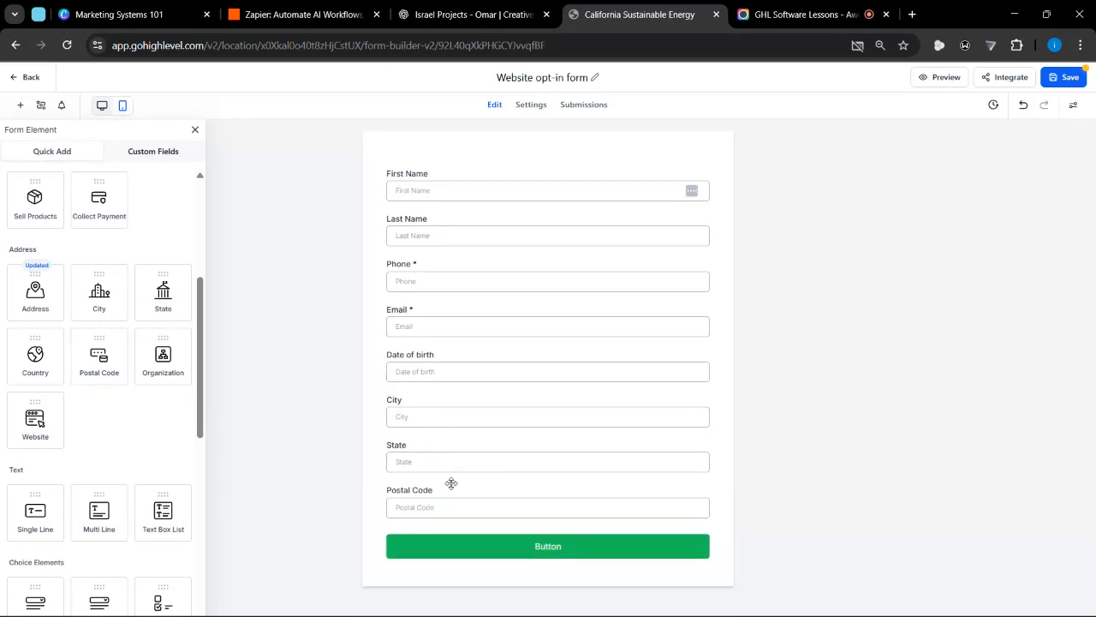
pyautogui.moveTo(32, 343); pyautogui.dragTo(395, 561)
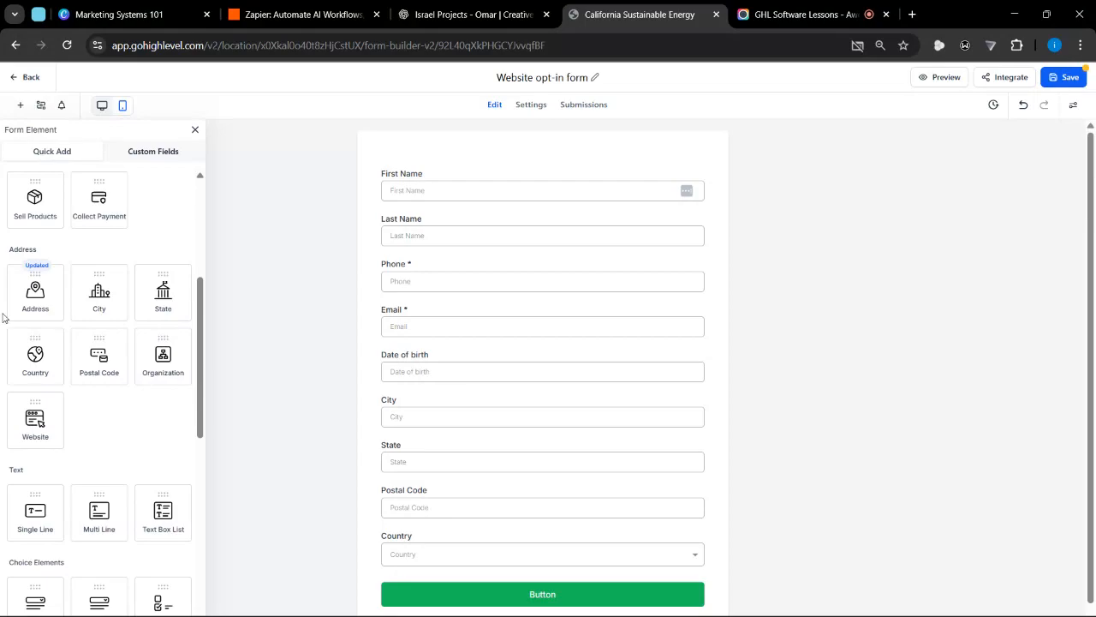
# Restore the combined address block in place of the separate City, State, Postal Code and Country fields, and check its settings
pyautogui.scroll(5, 13, 296)
pyautogui.scroll(-5, 73, 274)
pyautogui.moveTo(36, 282); pyautogui.dragTo(411, 537)
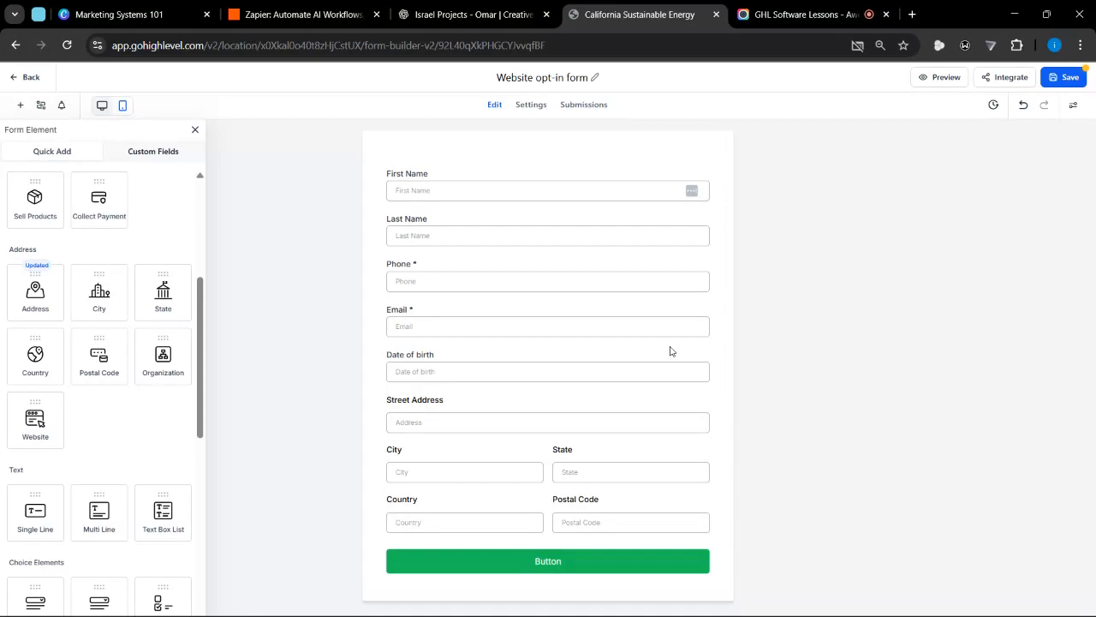
pyautogui.click(515, 433)
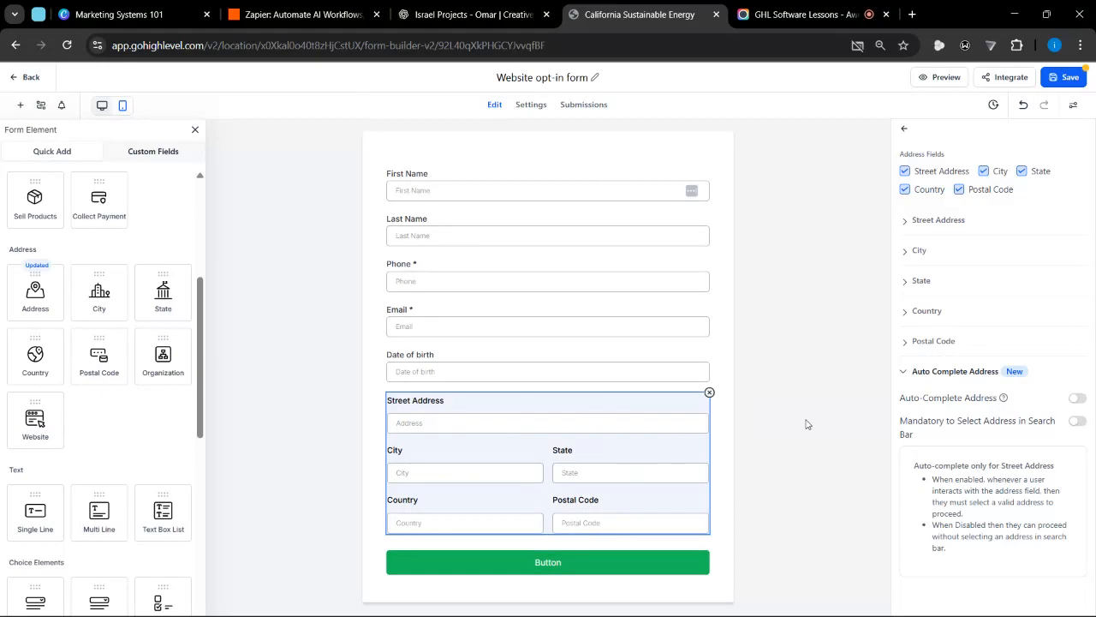
pyautogui.click(719, 424)
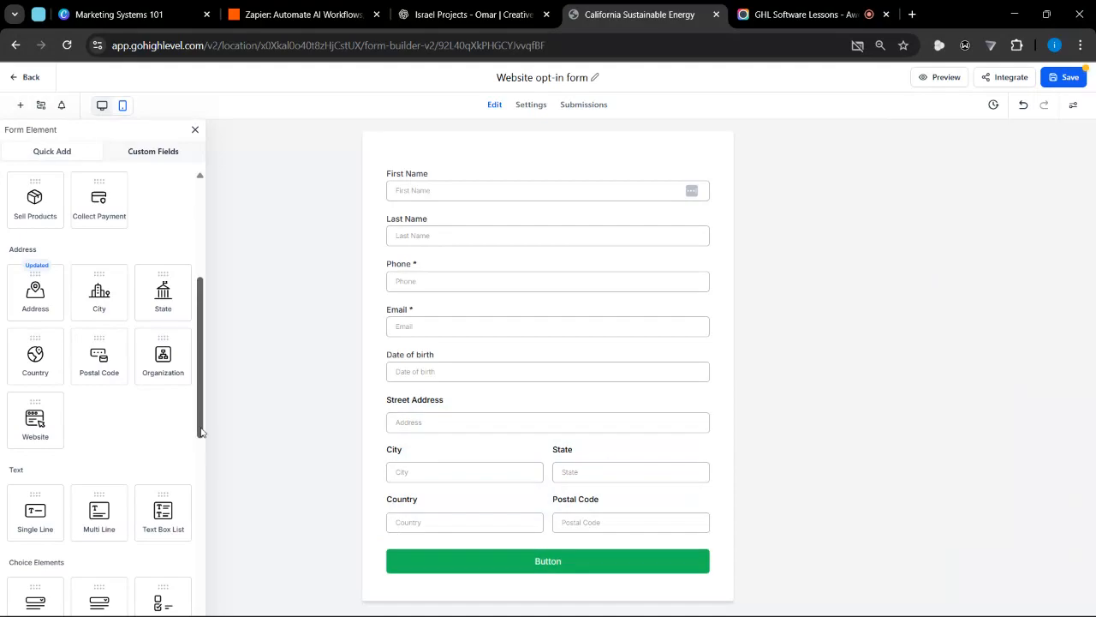
# Add a Website field between the address block and the submit button
pyautogui.scroll(-1, 38, 394)
pyautogui.moveTo(41, 380); pyautogui.dragTo(463, 536)
pyautogui.scroll(-1, 463, 536)
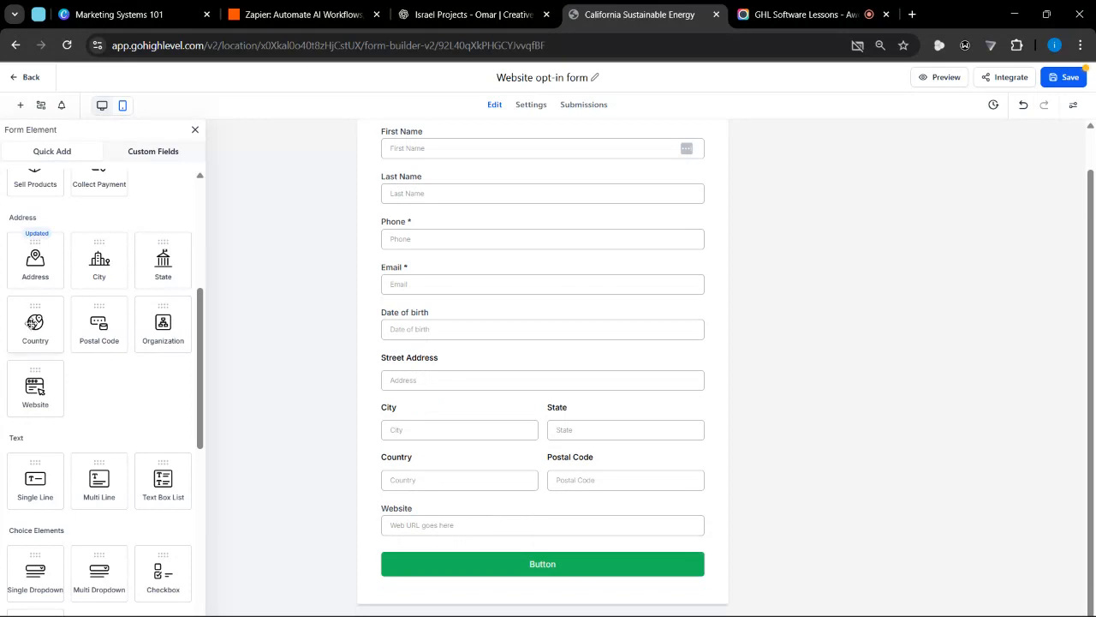
# Browse the text and choice elements and add a Single Dropdown below the Website field
pyautogui.scroll(-3, 157, 364)
pyautogui.scroll(-2, 35, 325)
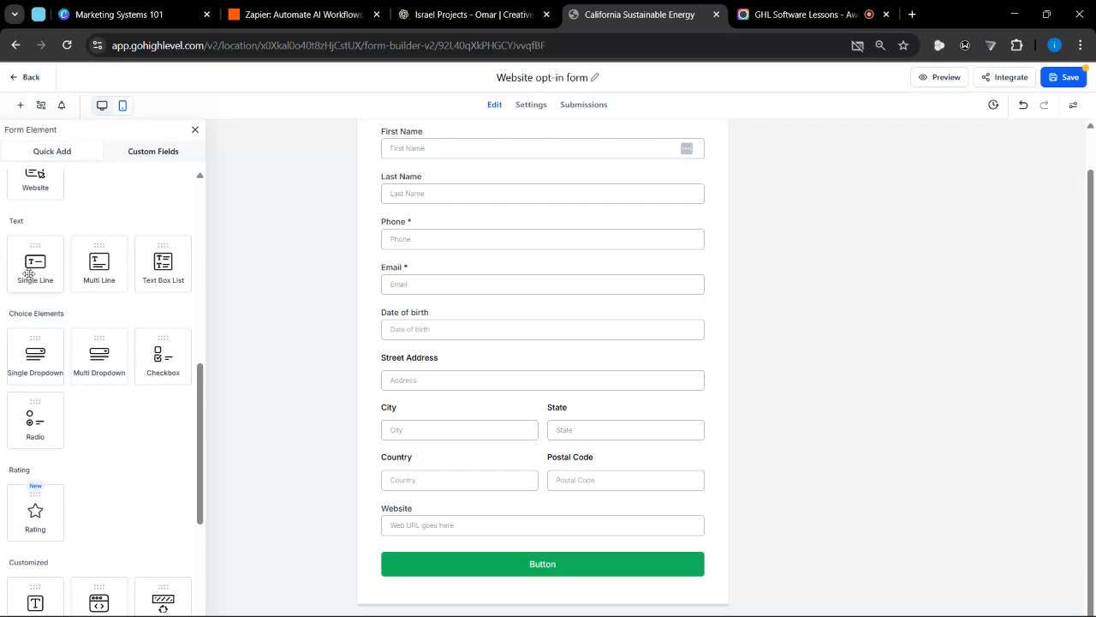
pyautogui.scroll(6, 69, 283)
pyautogui.scroll(-2, 114, 293)
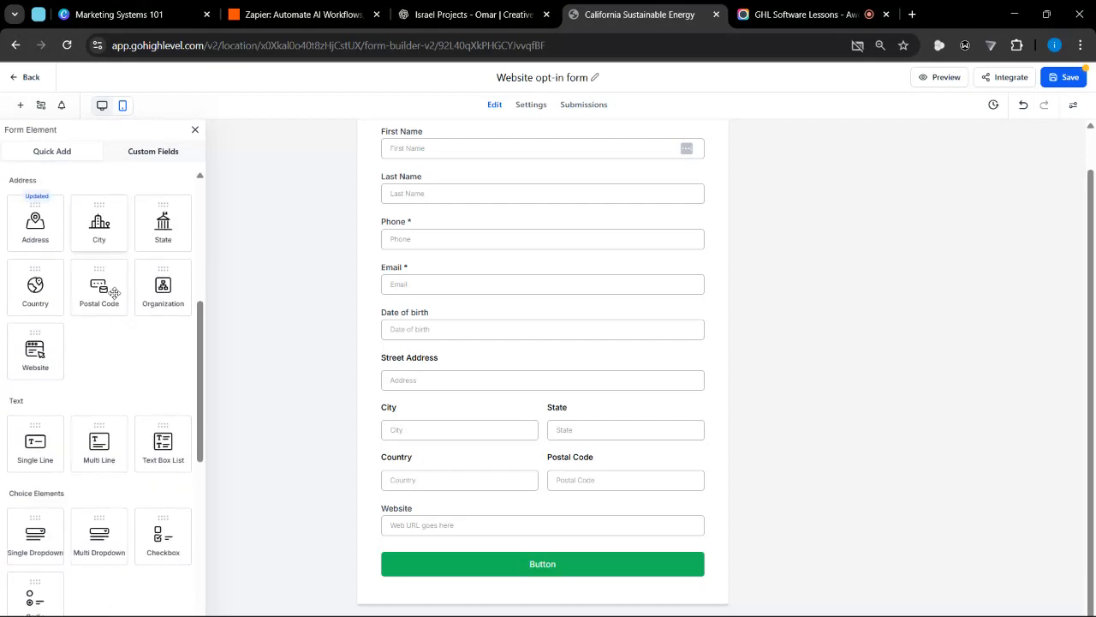
pyautogui.scroll(-2, 114, 293)
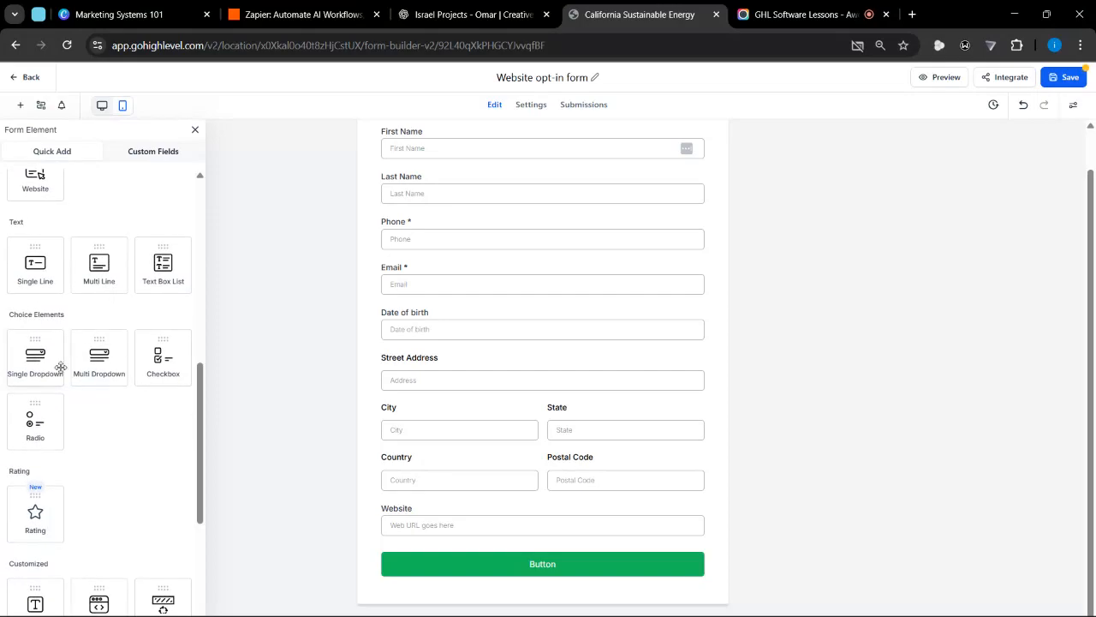
pyautogui.scroll(-1, 105, 423)
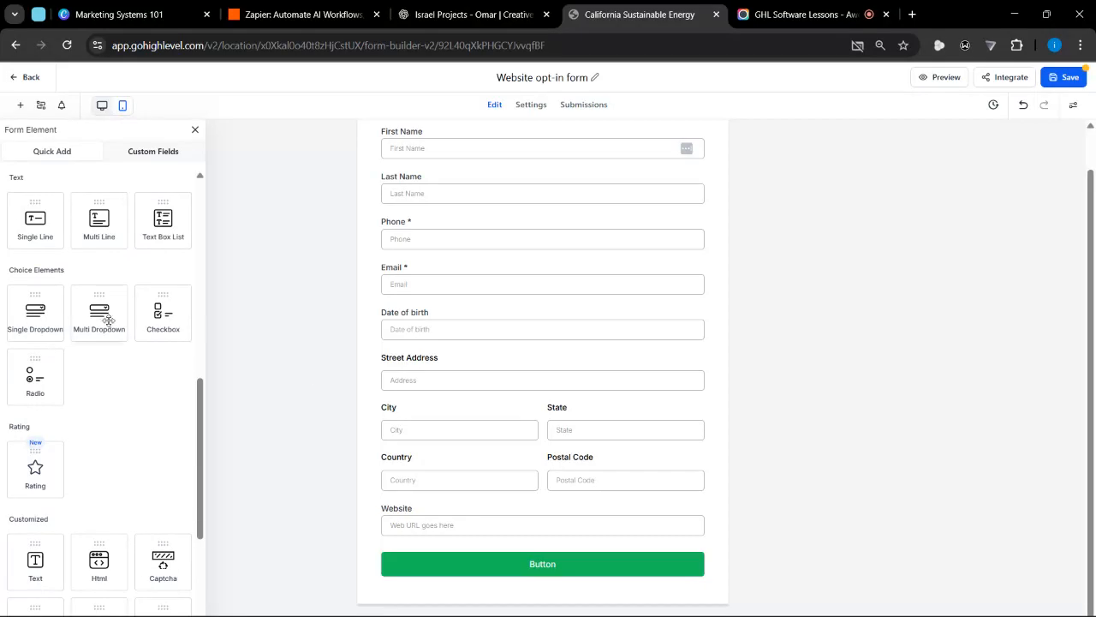
pyautogui.moveTo(43, 311); pyautogui.dragTo(416, 511)
pyautogui.moveTo(44, 318); pyautogui.dragTo(440, 574)
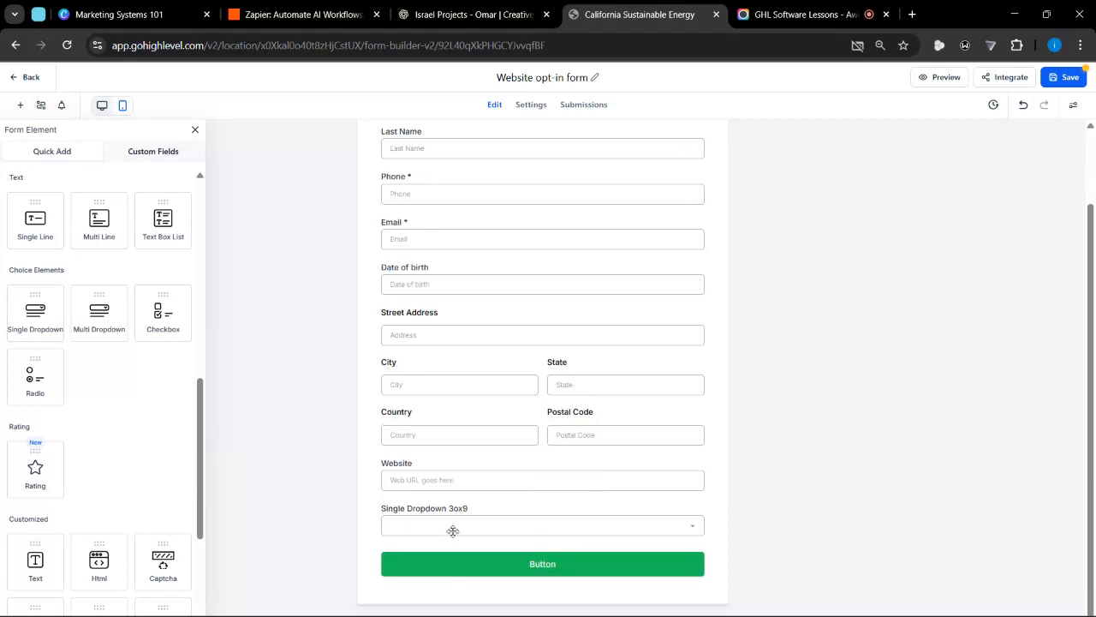
# Set the single dropdown's label to "What's your gender"
pyautogui.click(529, 518)
pyautogui.click(1008, 230)
pyautogui.moveTo(1008, 230); pyautogui.dragTo(830, 267)
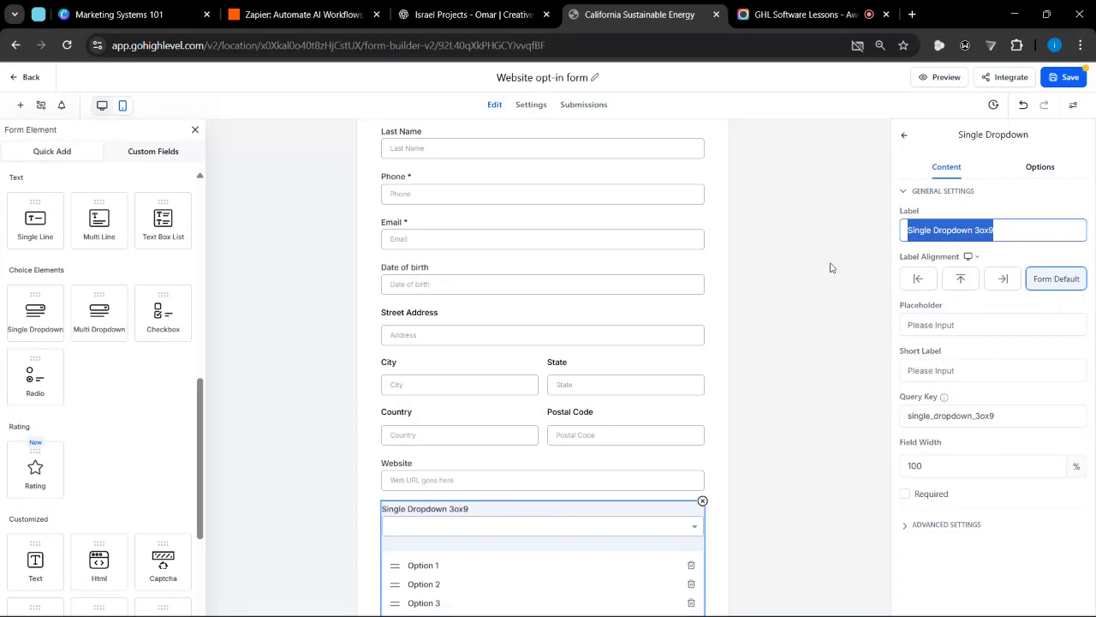
pyautogui.write('What')
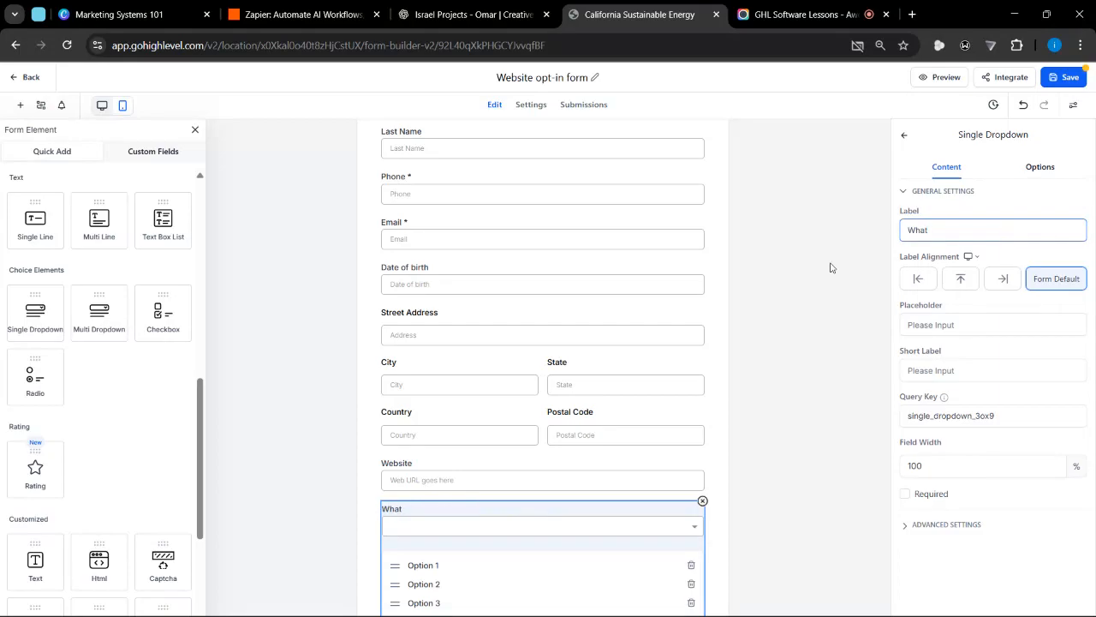
pyautogui.write("'s your gender")
# Rename the gender dropdown's first option to "Male"
pyautogui.scroll(-2, 592, 392)
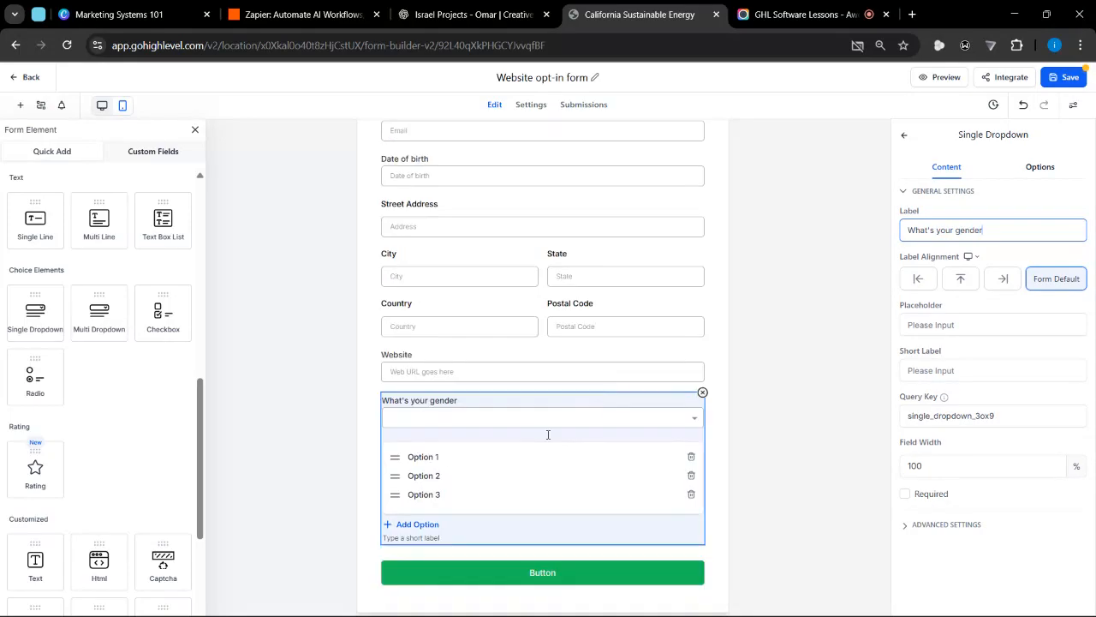
pyautogui.doubleClick(441, 458)
pyautogui.press('BackSpace')
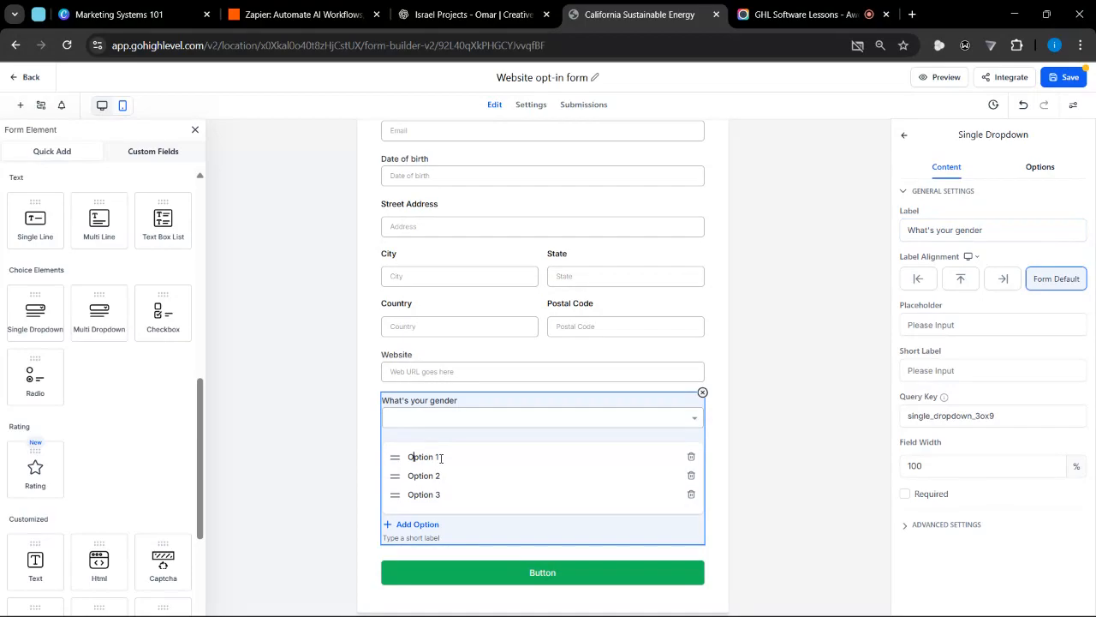
pyautogui.write('M')
pyautogui.press('BackSpace')
pyautogui.write('Mal')
pyautogui.moveTo(451, 459); pyautogui.dragTo(413, 457)
pyautogui.write('OpM')
# Rename the gender dropdown's second option to "Female"
pyautogui.tripleClick(454, 472)
pyautogui.press('BackSpace')
pyautogui.write('Female')
# Rename the gender dropdown's third option to "Prefer Not to Say", deselect the field and reopen it to check its options
pyautogui.tripleClick(444, 497)
pyautogui.click(411, 495)
pyautogui.write('Prefe')
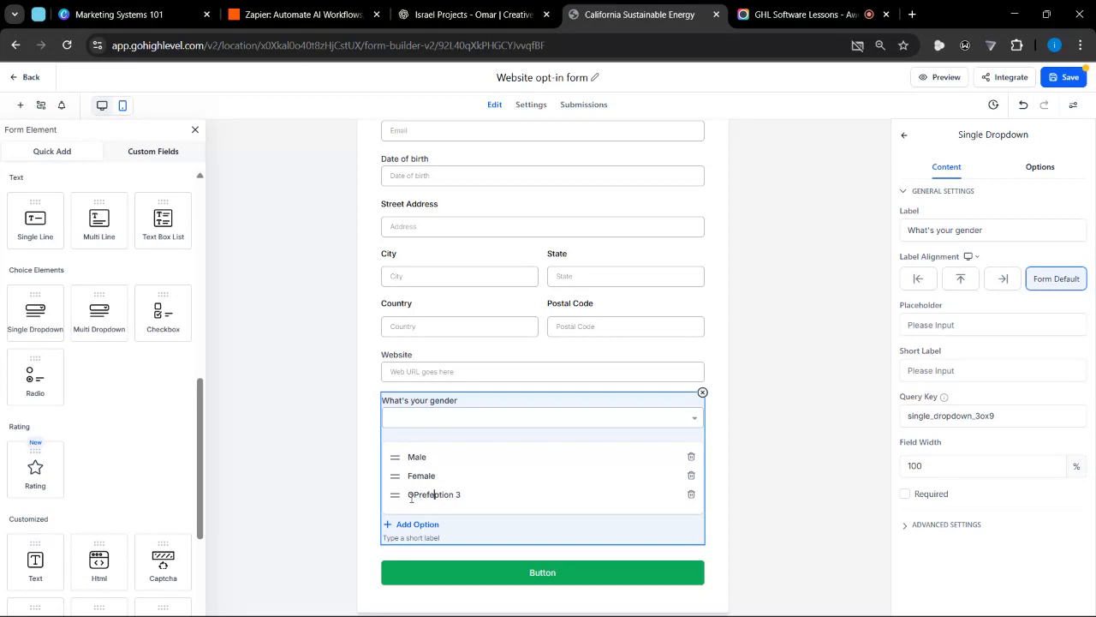
pyautogui.moveTo(463, 497); pyautogui.dragTo(409, 498)
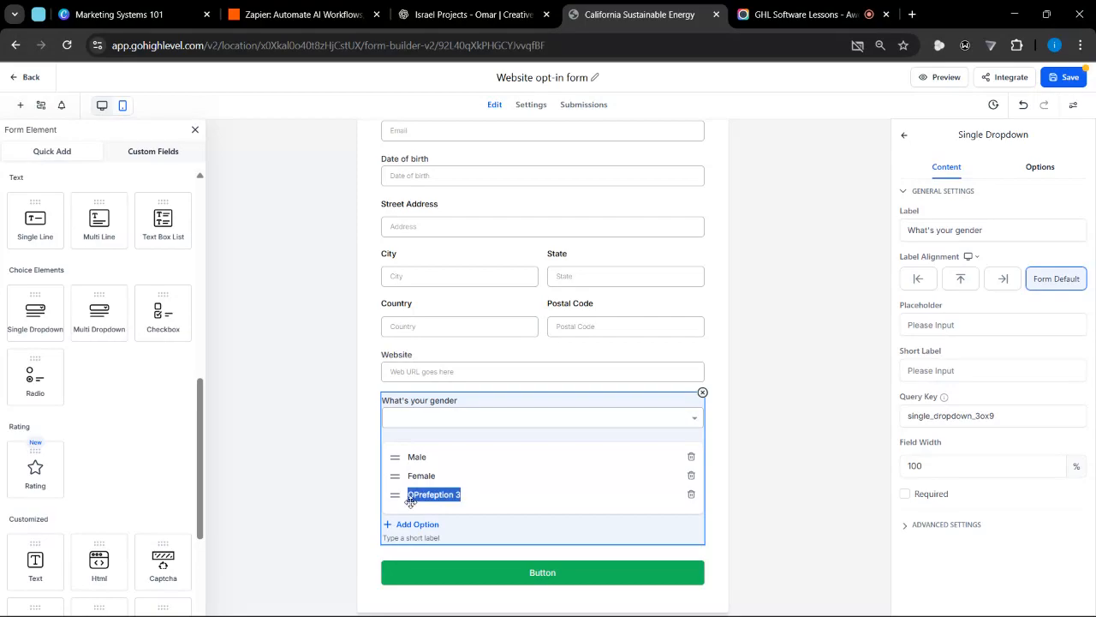
pyautogui.press('BackSpace')
pyautogui.write('Prefer Not')
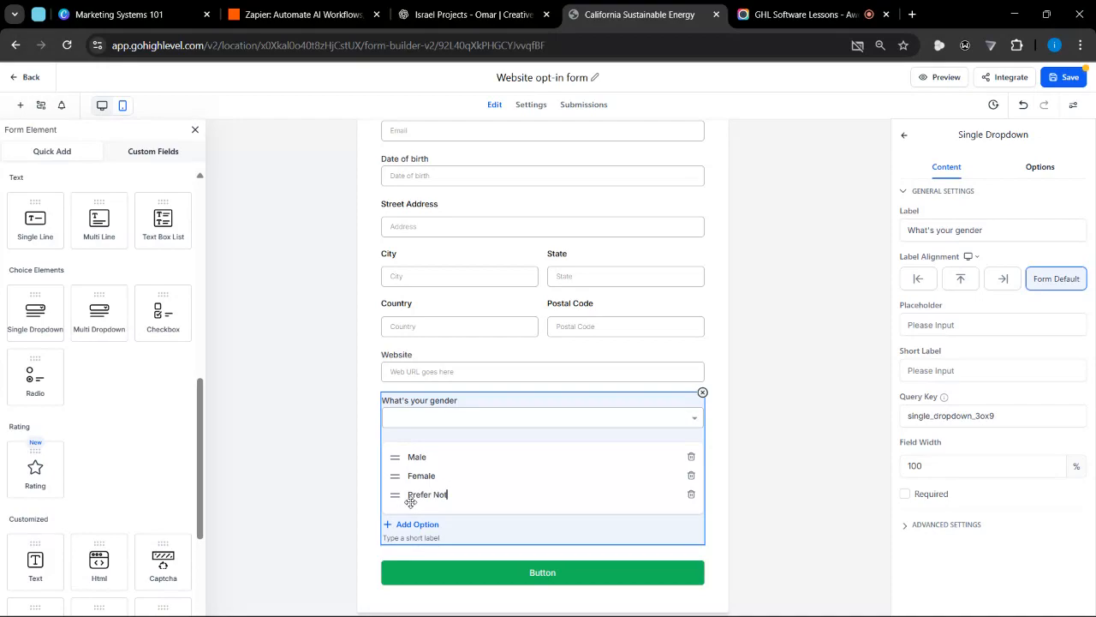
pyautogui.write(' to Say')
pyautogui.click(727, 414)
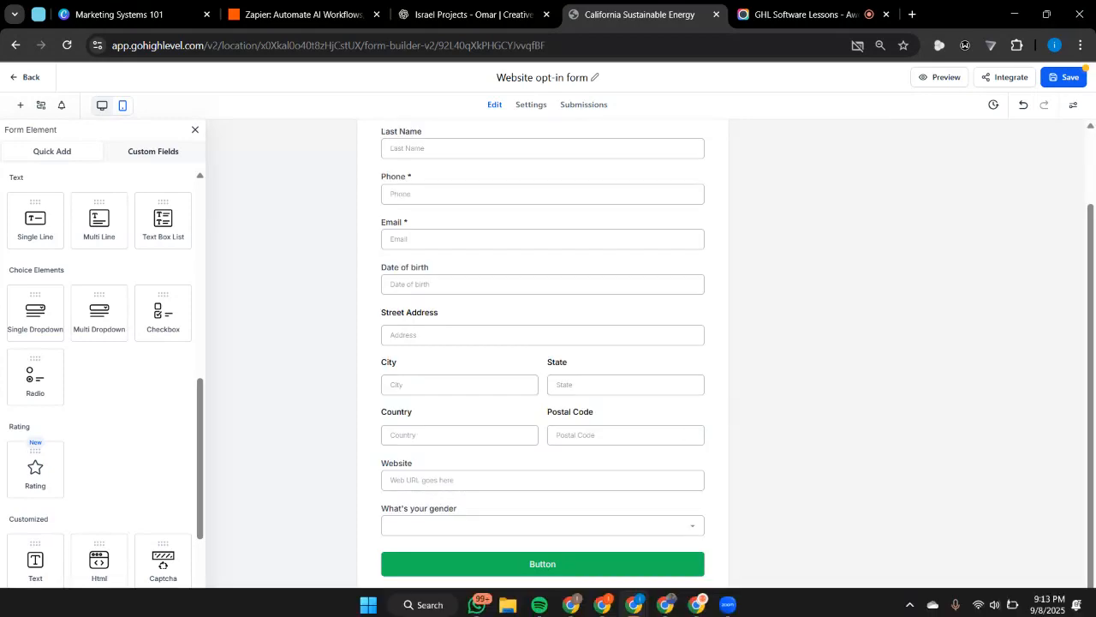
pyautogui.click(423, 524)
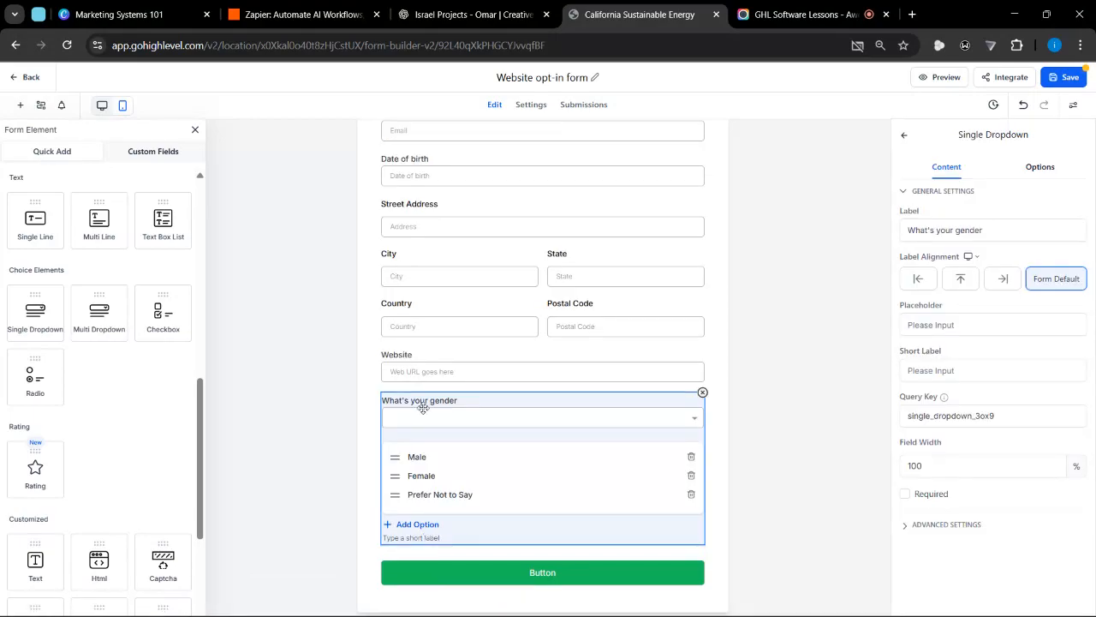
# Review the available form elements, the fields already placed on the form and the First Name field's settings
pyautogui.scroll(6, 75, 256)
pyautogui.scroll(-10, 76, 257)
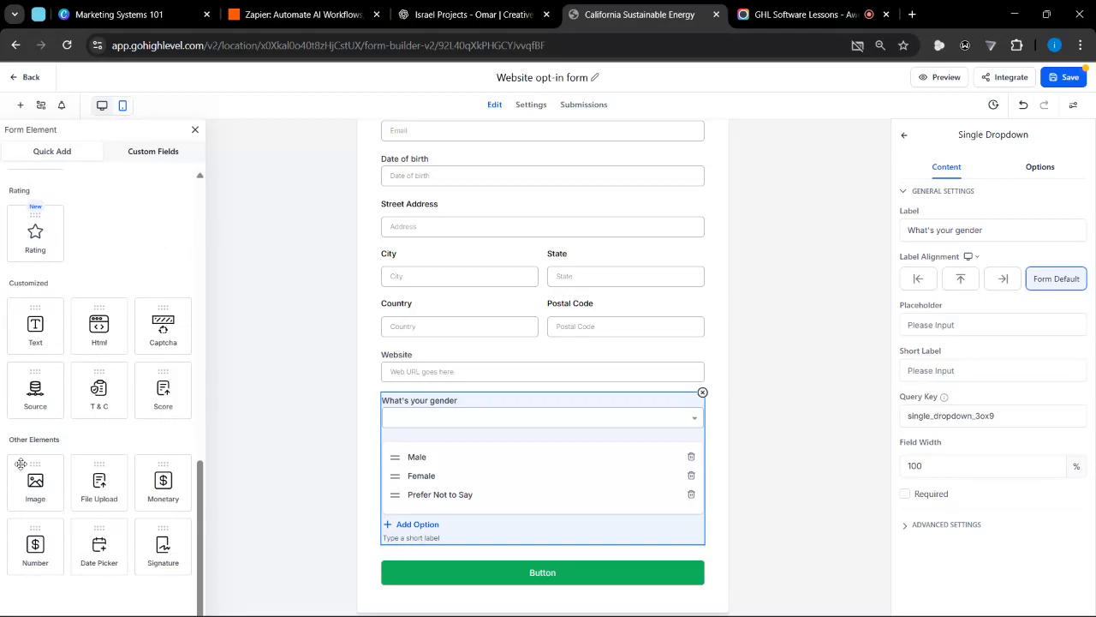
pyautogui.scroll(4, 43, 455)
pyautogui.scroll(1, 43, 455)
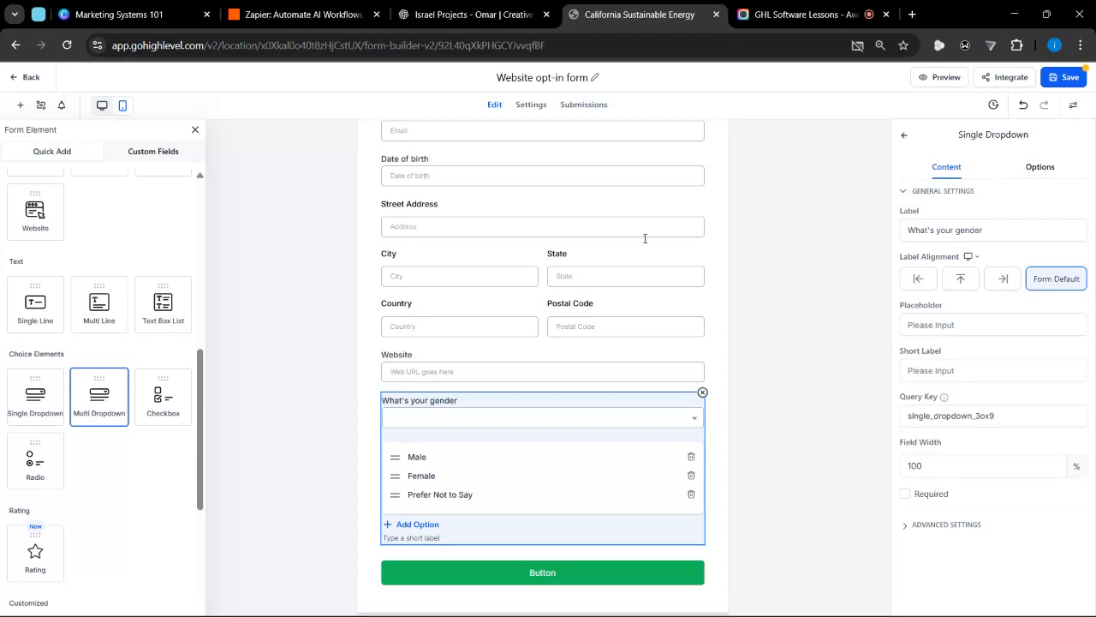
pyautogui.click(706, 288)
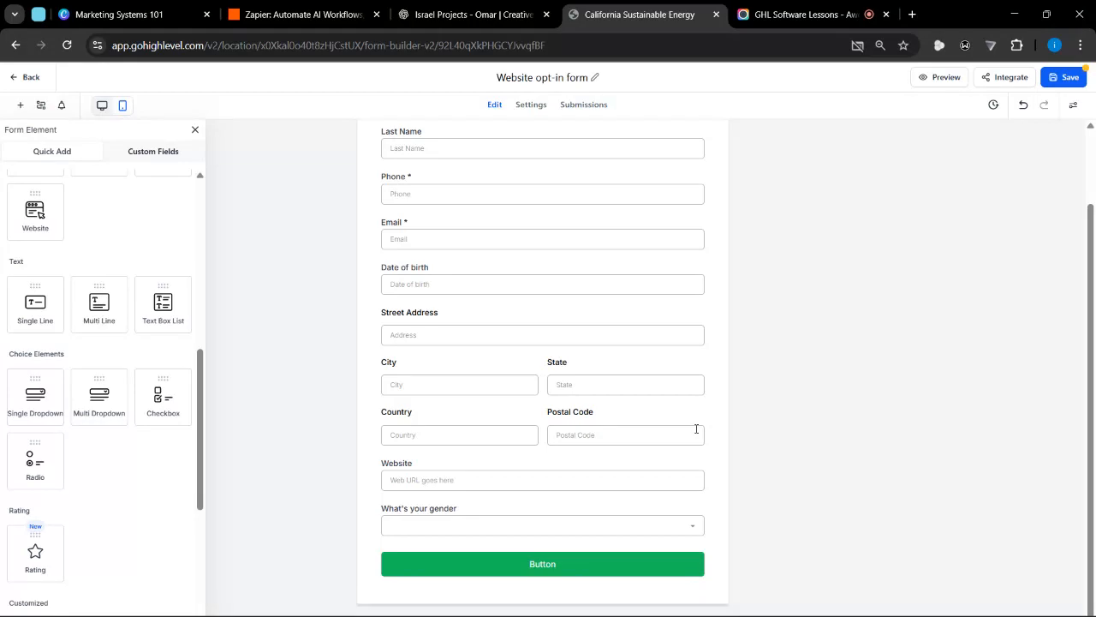
pyautogui.scroll(1, 696, 429)
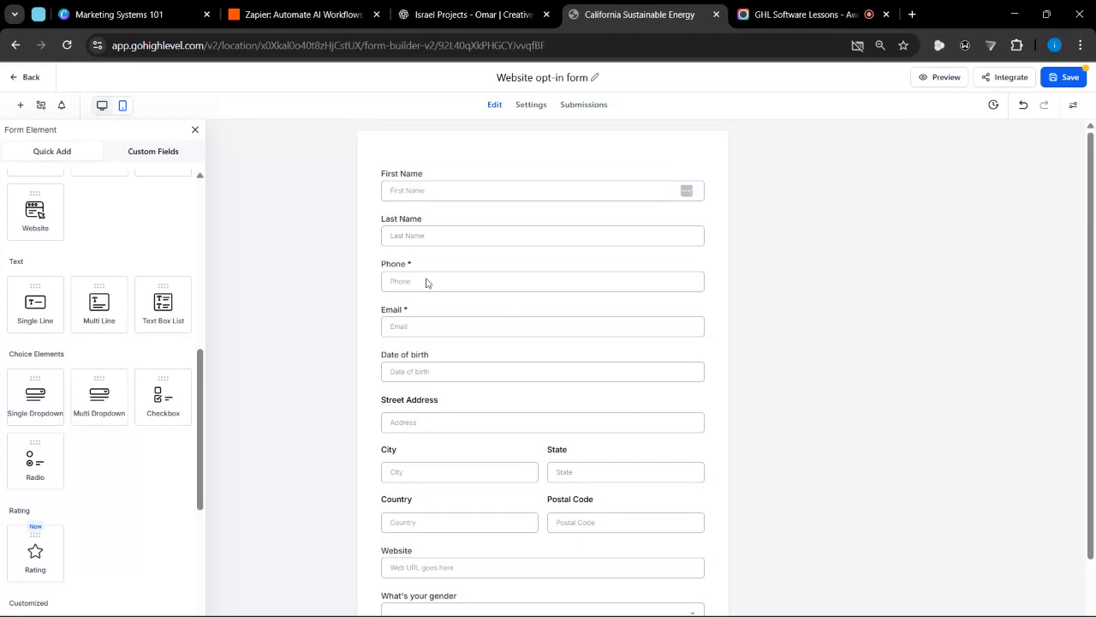
pyautogui.click(432, 187)
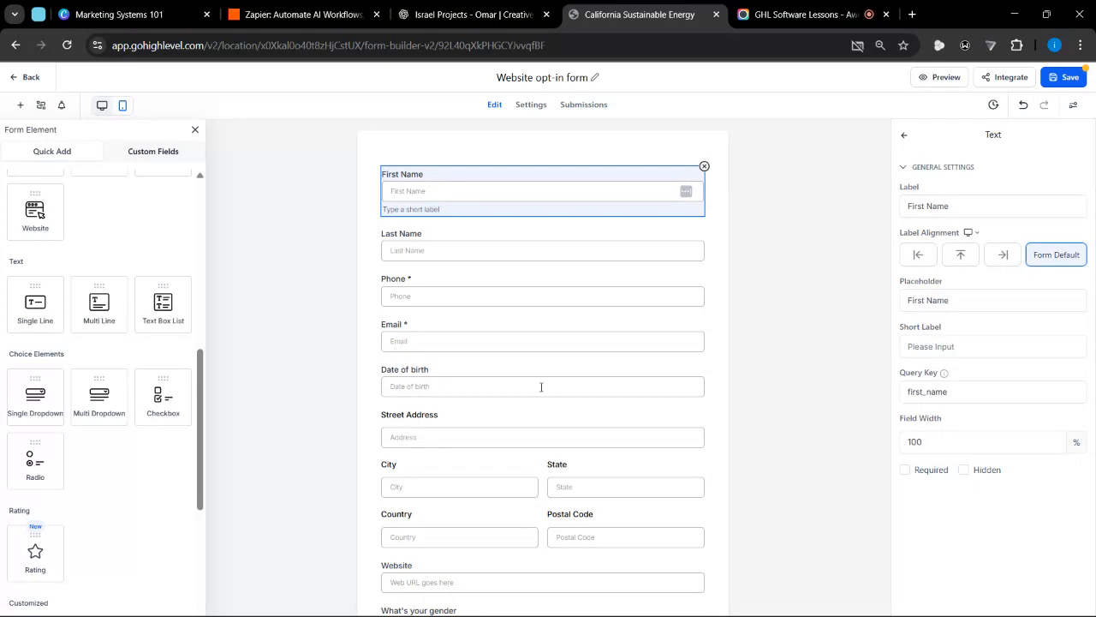
pyautogui.scroll(-1, 542, 384)
pyautogui.scroll(5, 89, 292)
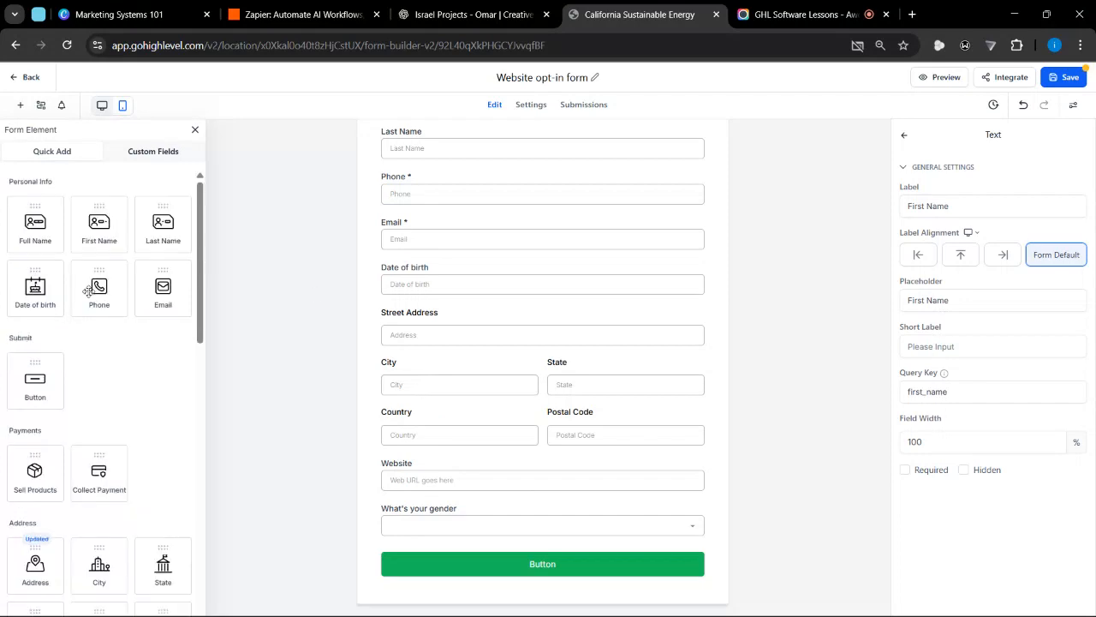
pyautogui.scroll(-9, 86, 281)
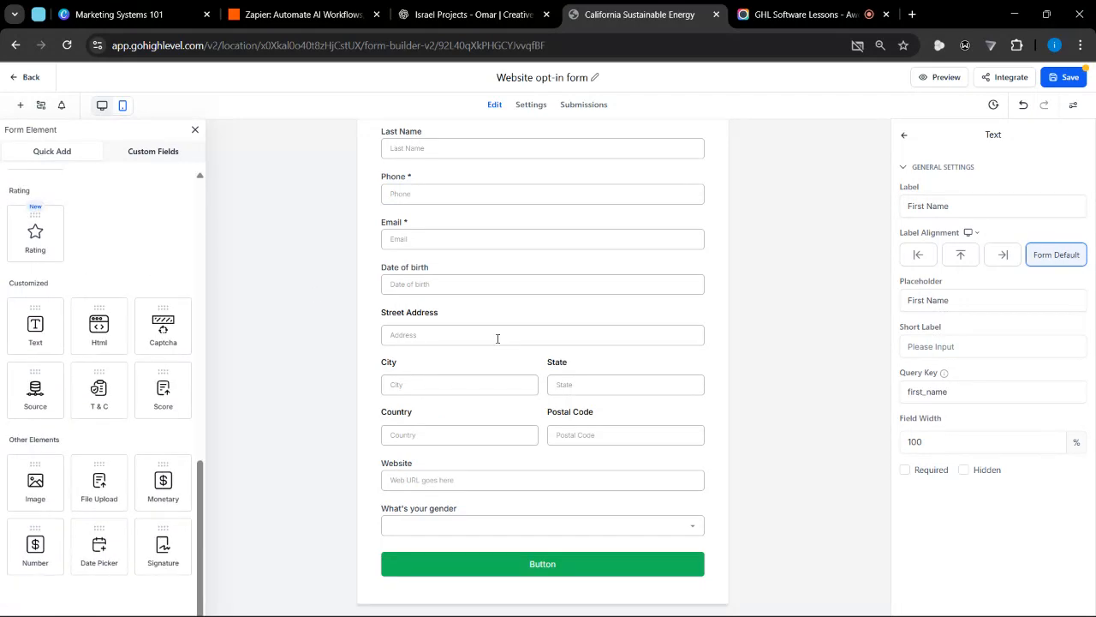
pyautogui.scroll(1, 440, 219)
pyautogui.click(419, 145)
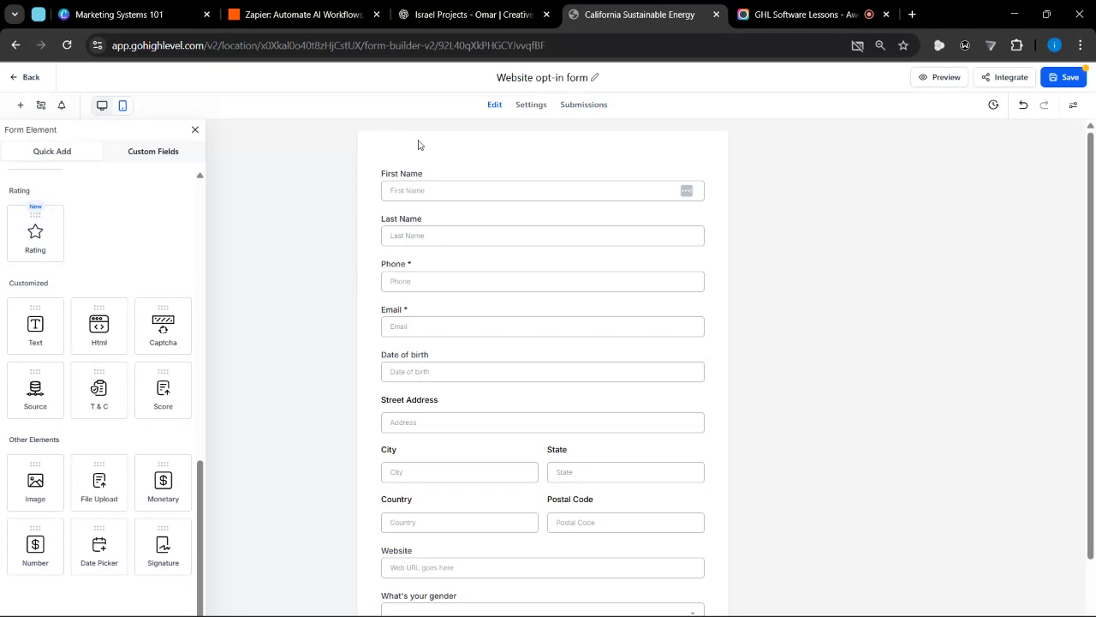
pyautogui.scroll(-2, 502, 317)
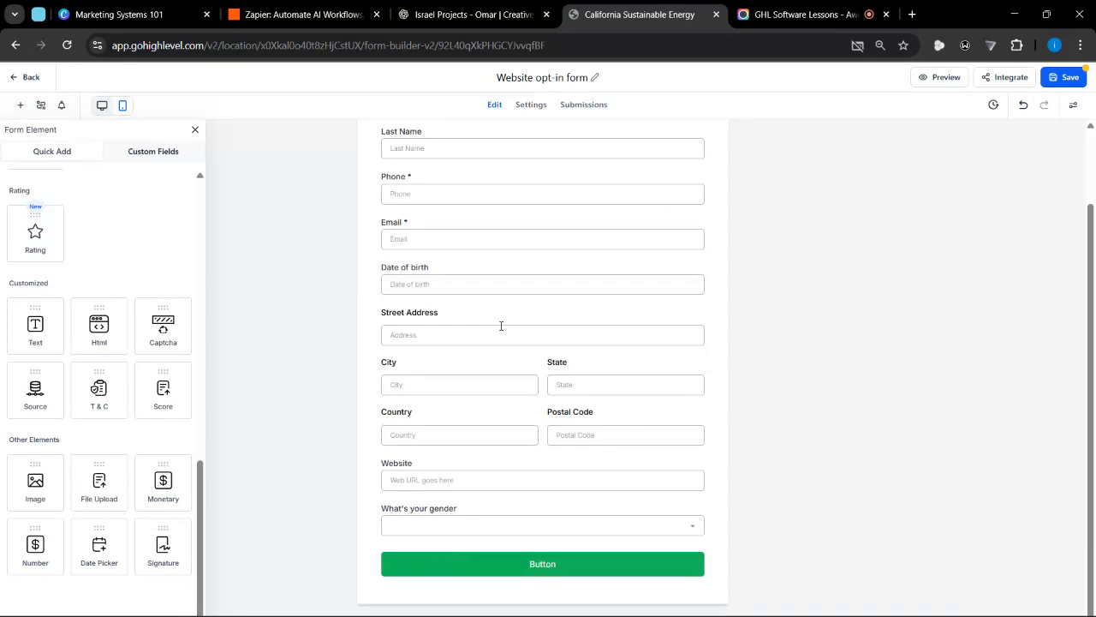
# Open the gender dropdown field to check its options and settings, then deselect it
pyautogui.click(445, 521)
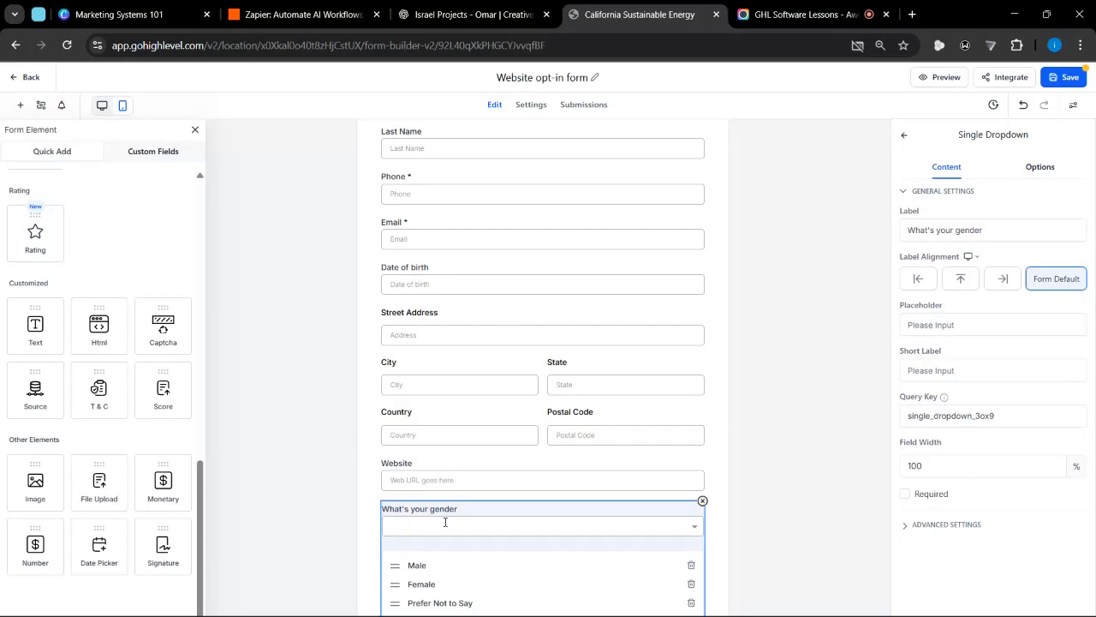
pyautogui.scroll(-2, 442, 518)
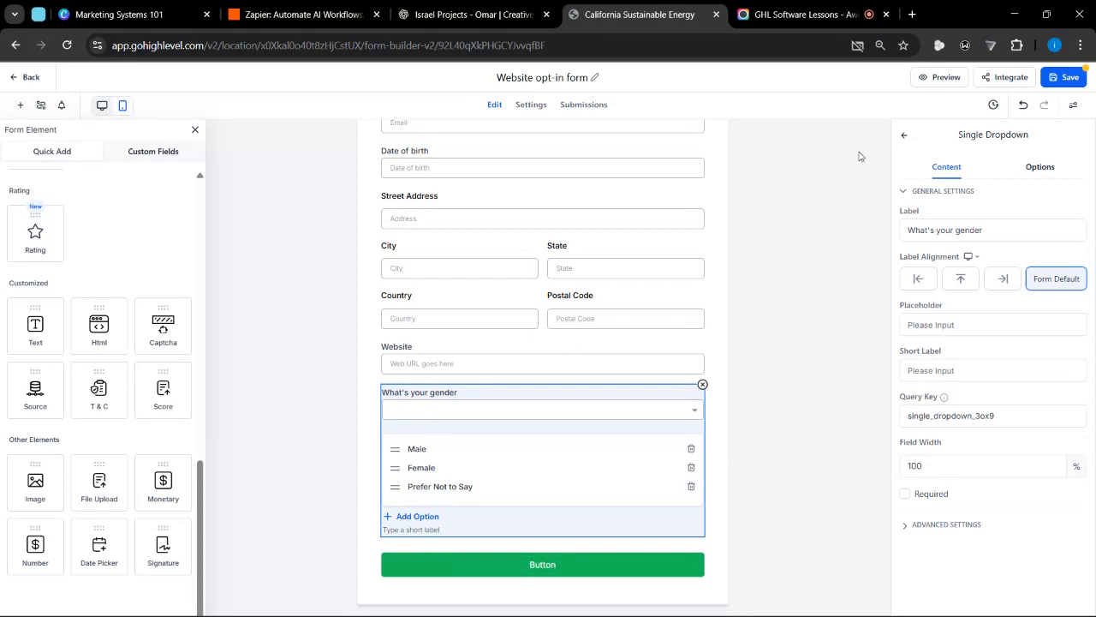
pyautogui.click(716, 286)
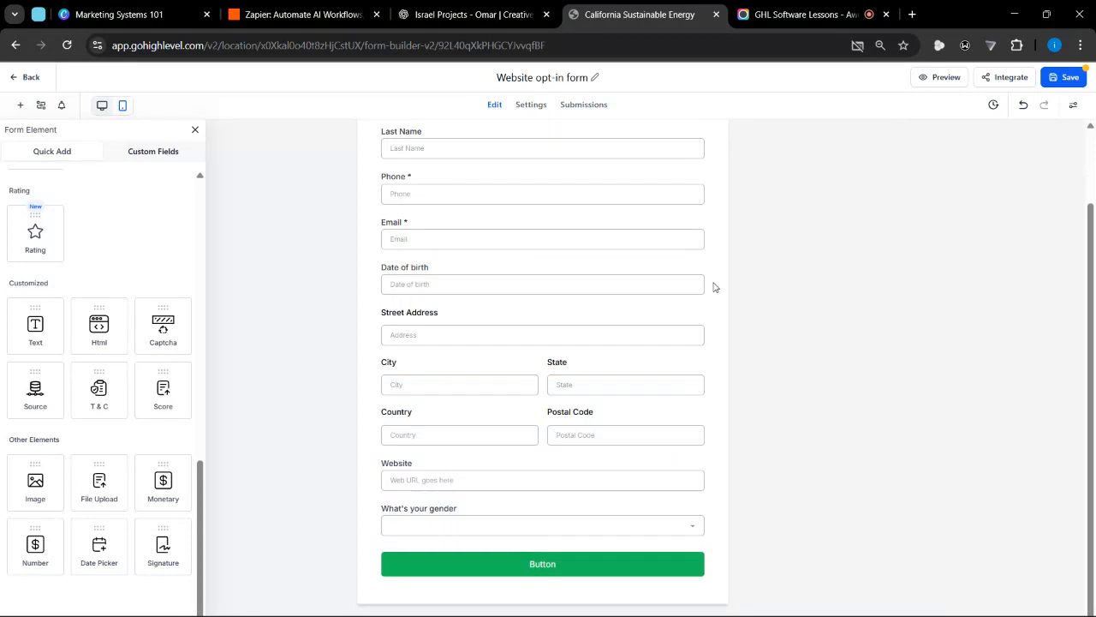
# Save the form and open its preview, going down to the gender dropdown
pyautogui.click(1062, 77)
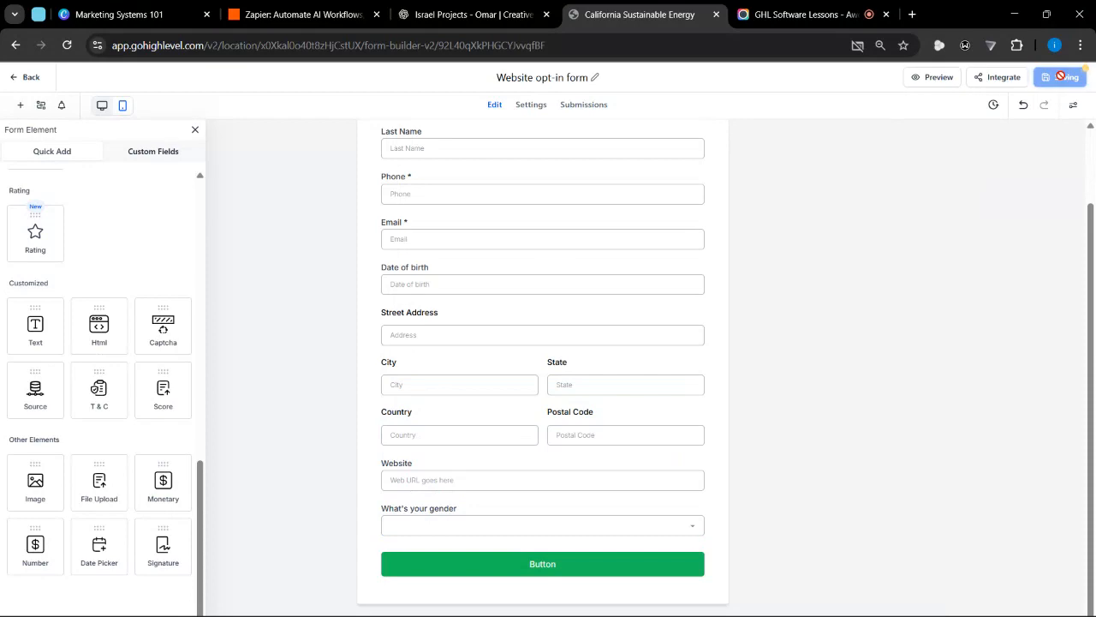
pyautogui.click(938, 84)
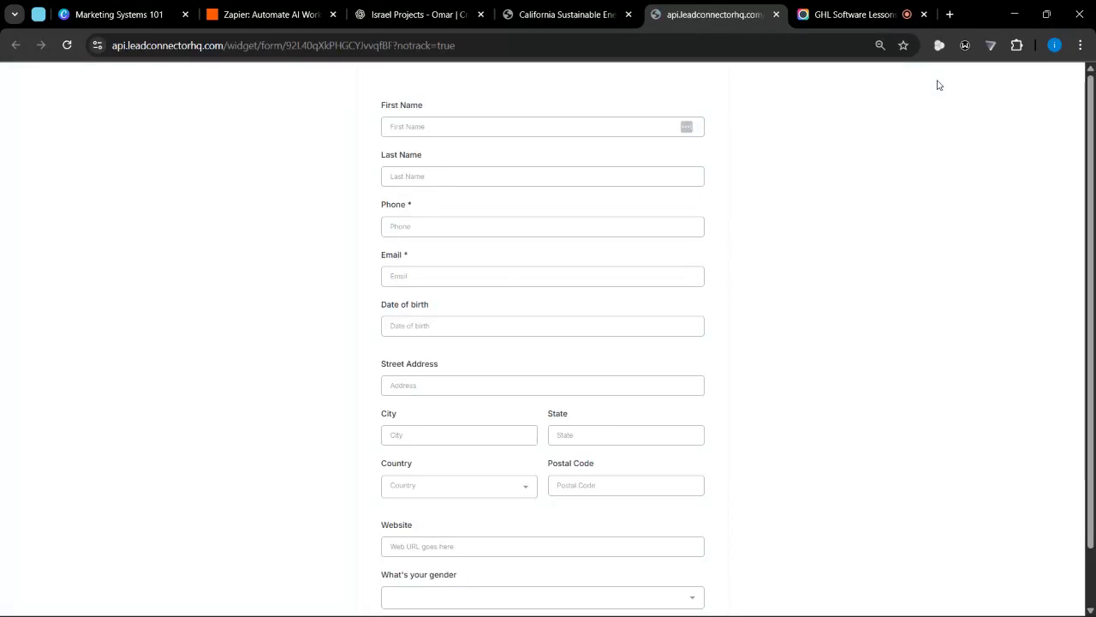
pyautogui.rightClick(937, 83)
pyautogui.scroll(-2, 316, 408)
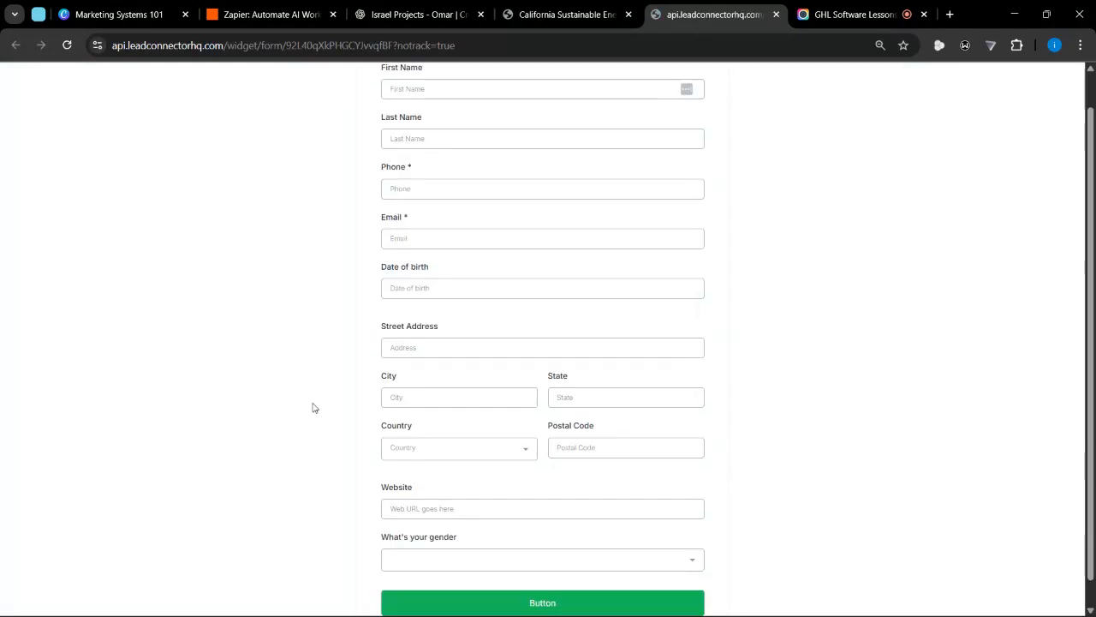
# Test the gender dropdown in the preview by selecting "Prefer Not to Say", "Male" and "Female" in turn
pyautogui.click(433, 539)
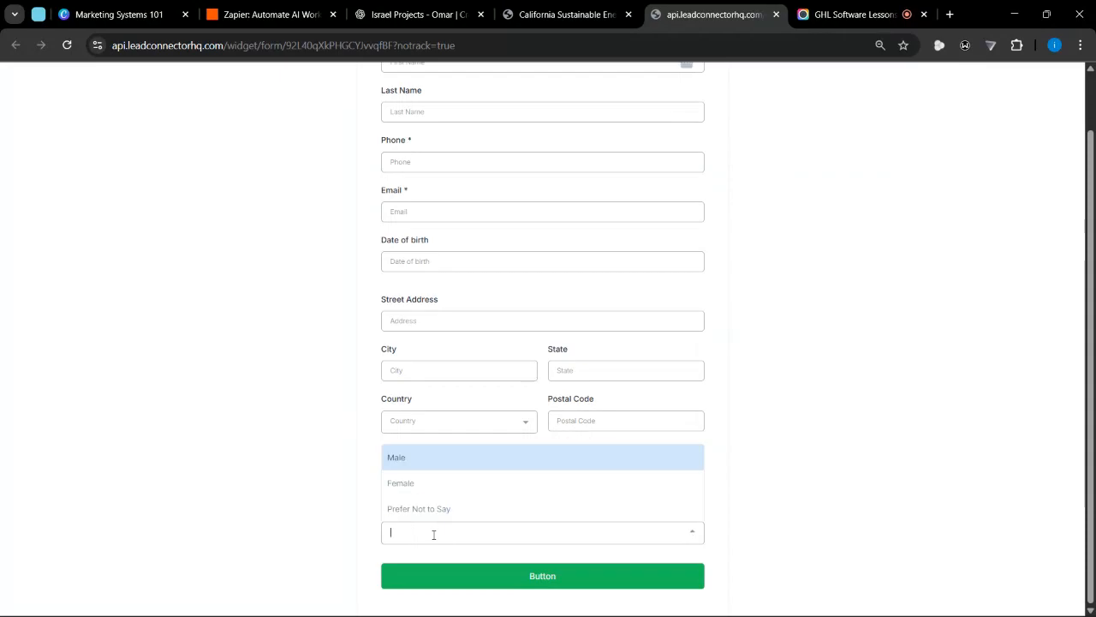
pyautogui.click(438, 517)
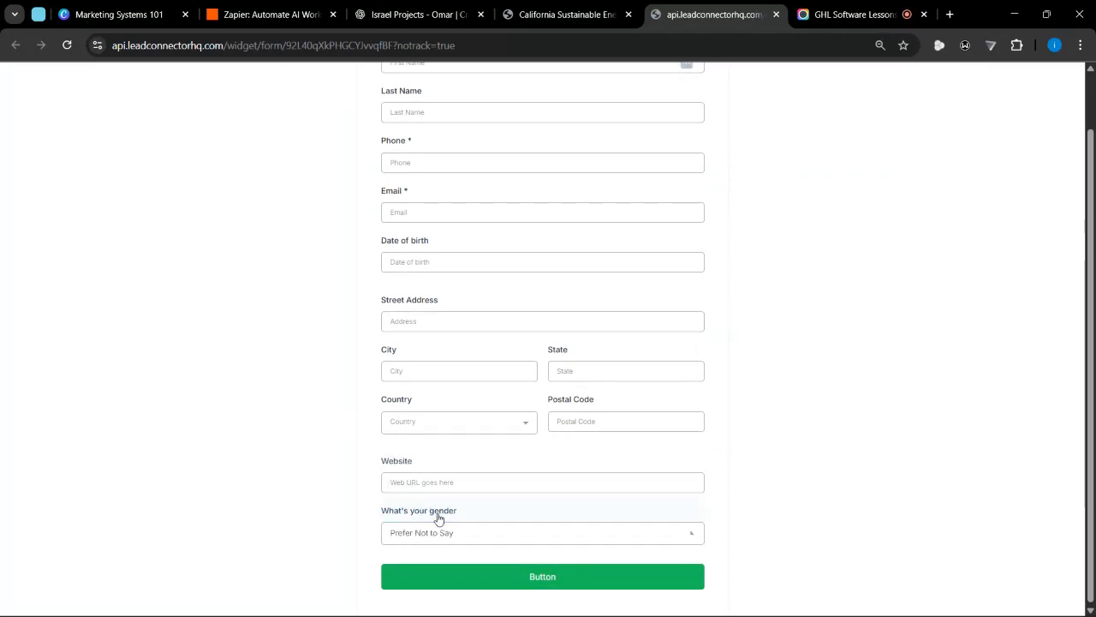
pyautogui.click(438, 535)
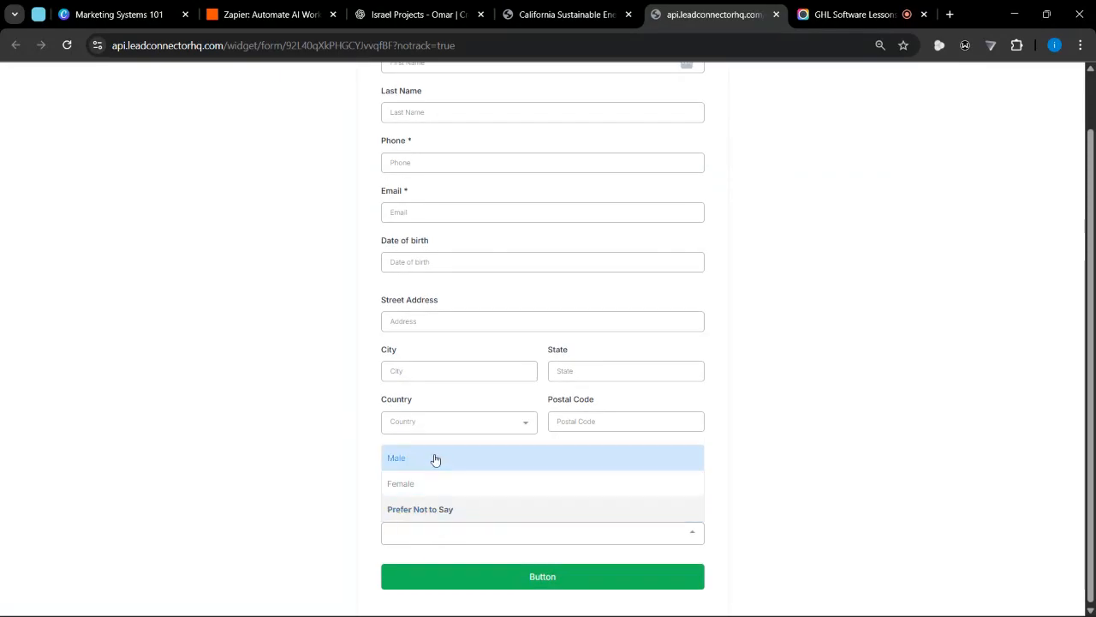
pyautogui.click(433, 458)
pyautogui.click(442, 519)
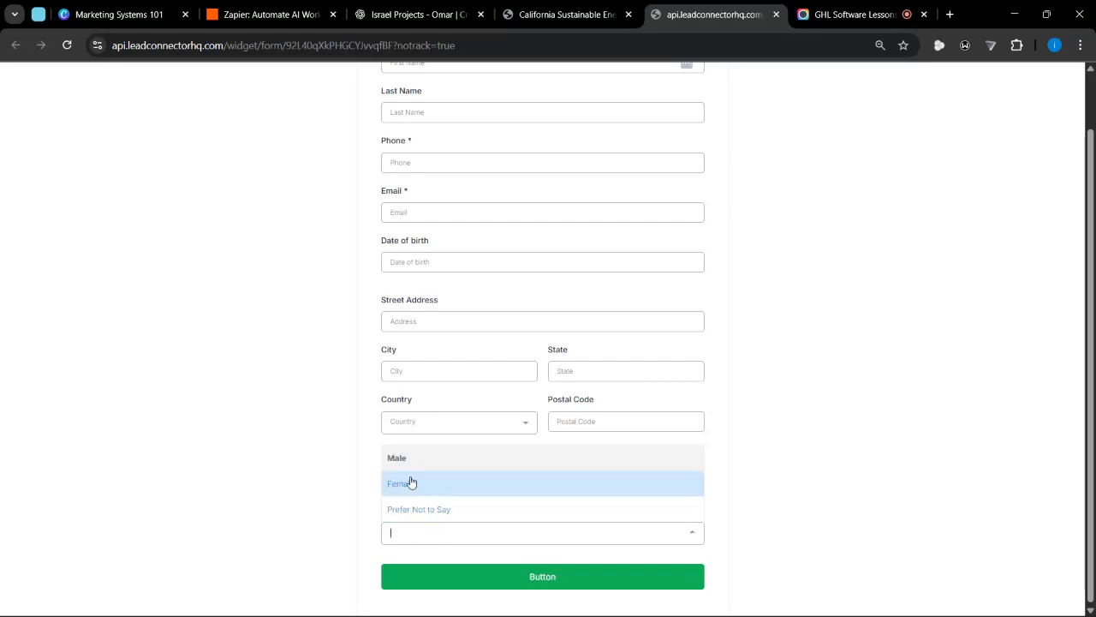
pyautogui.click(411, 482)
# Return to the form builder and add a Multi Dropdown field between the gender dropdown and the submit button
pyautogui.click(573, 12)
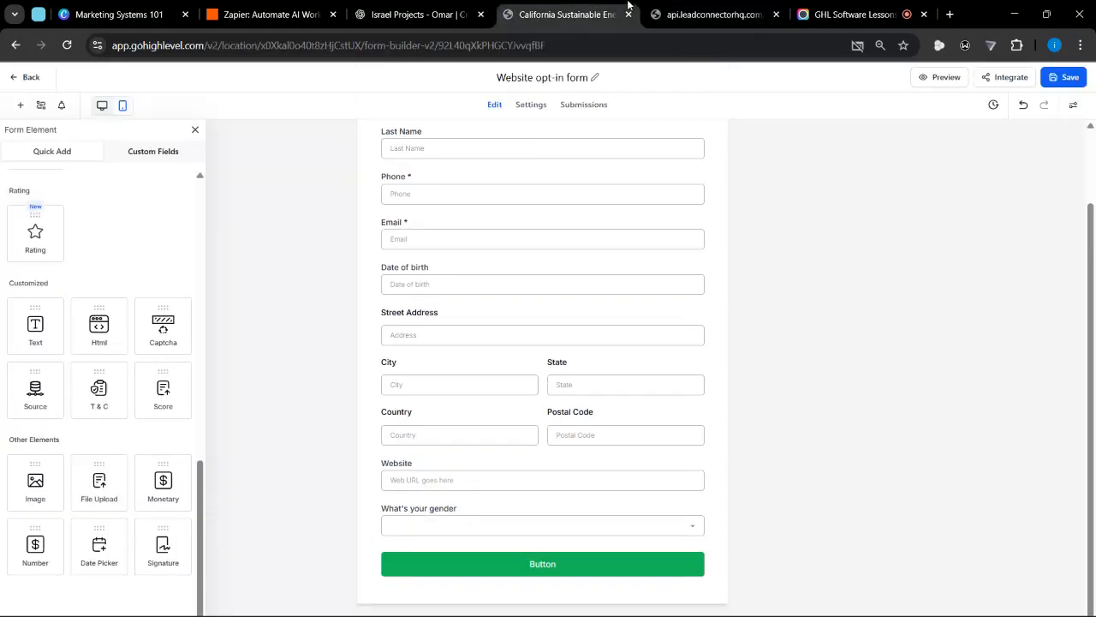
pyautogui.scroll(2, 62, 326)
pyautogui.scroll(3, 62, 327)
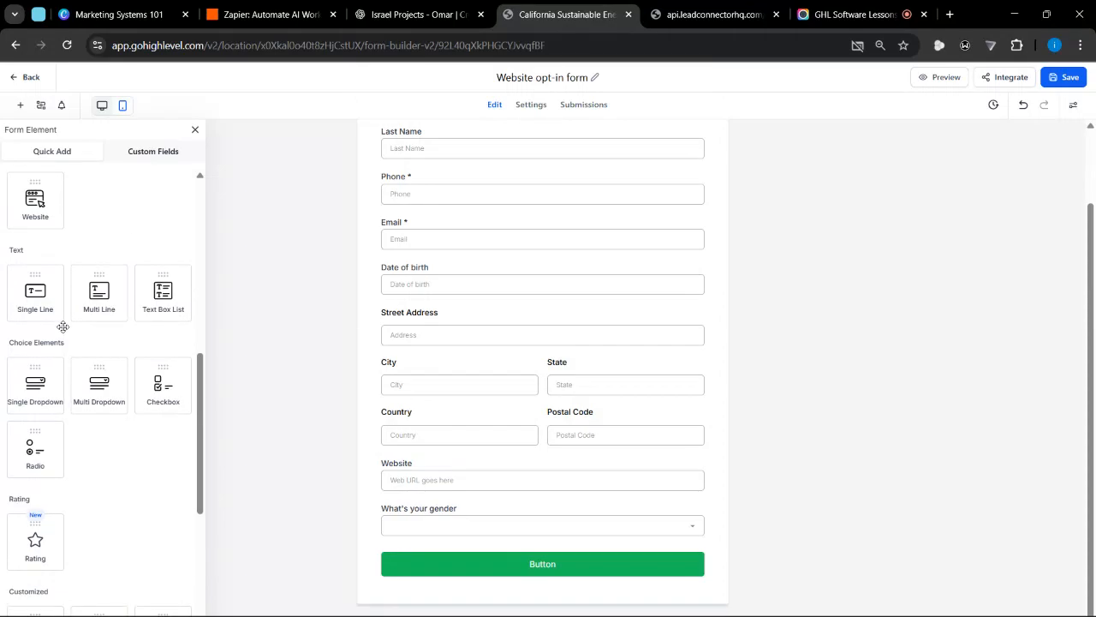
pyautogui.scroll(-1, 94, 321)
pyautogui.moveTo(97, 317); pyautogui.dragTo(437, 540)
pyautogui.click(468, 521)
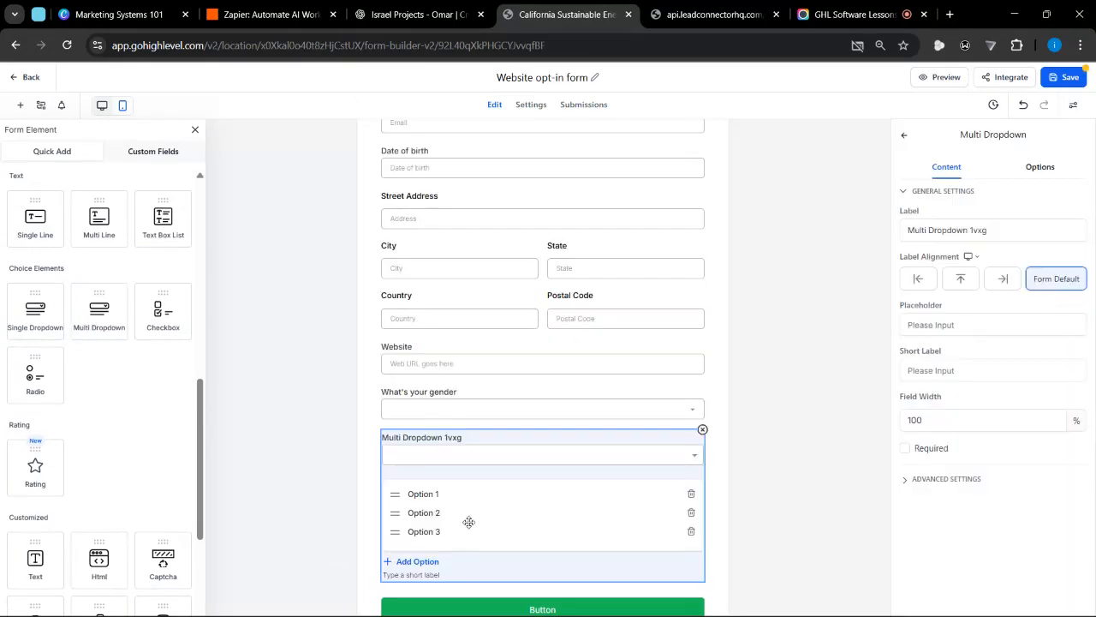
# Set the multi dropdown's label to "What are you interested in"
pyautogui.moveTo(986, 230); pyautogui.dragTo(841, 265)
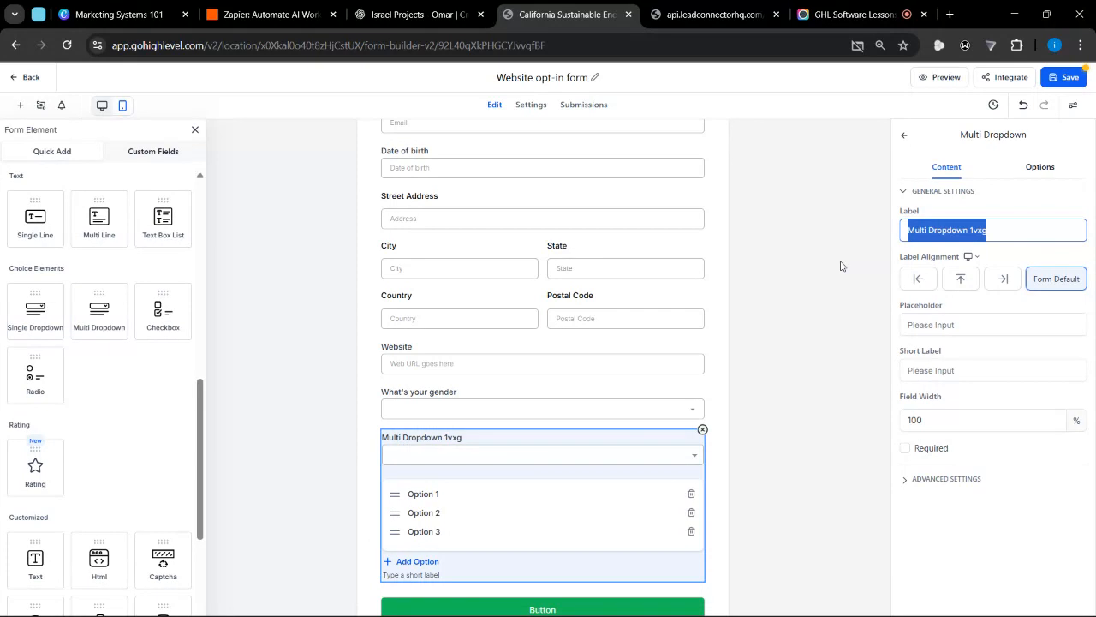
pyautogui.write('Whatr')
pyautogui.press('BackSpace')
pyautogui.write('are ')
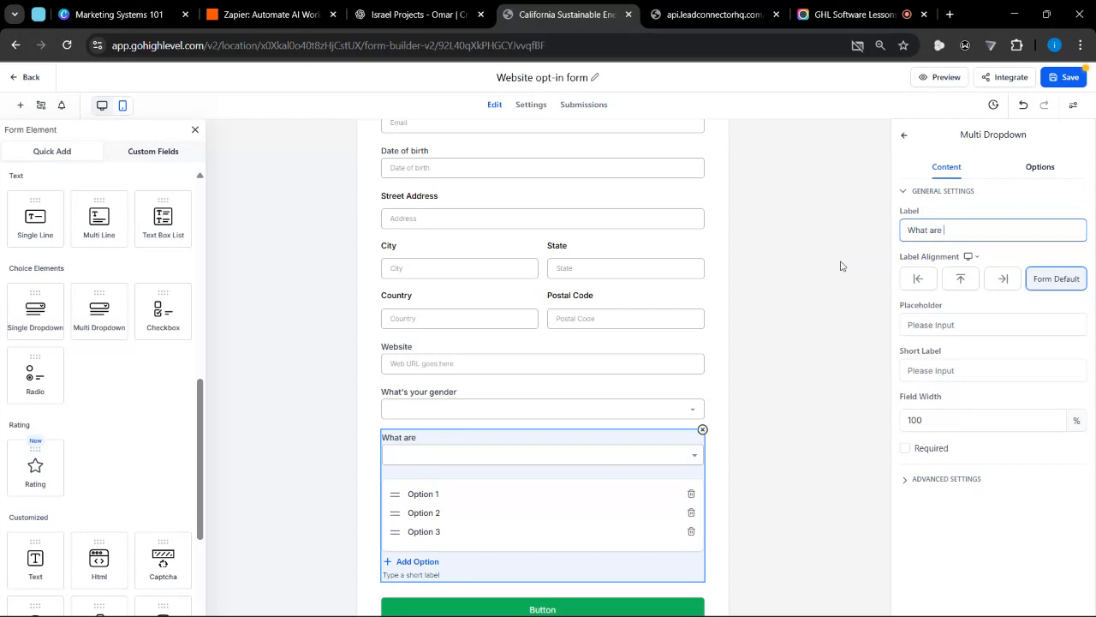
pyautogui.write('youi interested in')
pyautogui.press('BackSpace')
# Reword the multi dropdown's label to "What Shoe brands are you interested in"
pyautogui.doubleClick(937, 230)
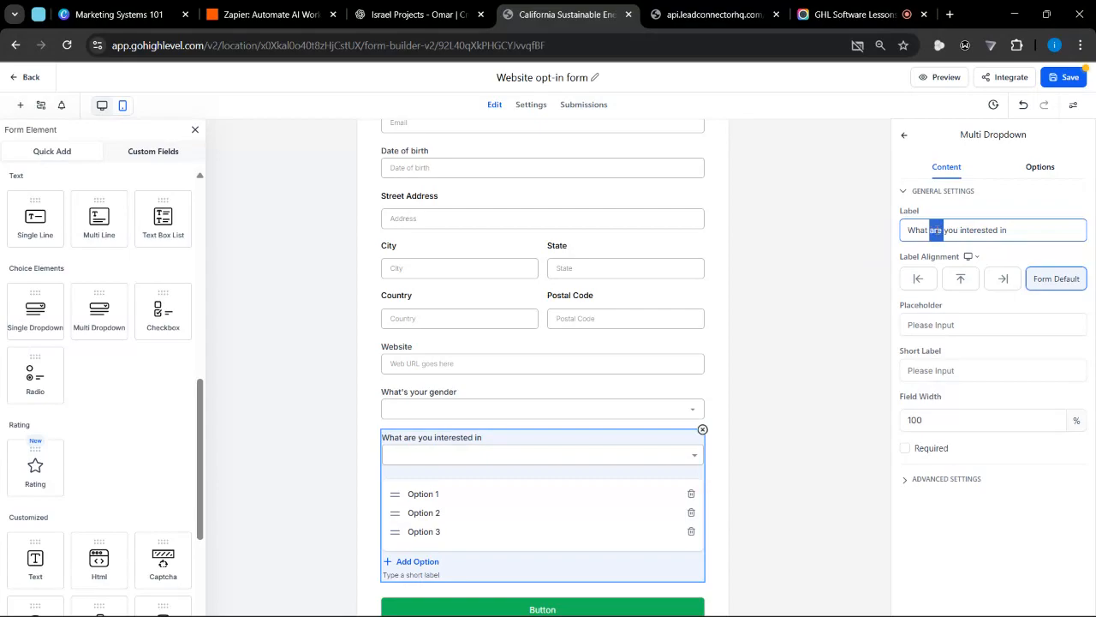
pyautogui.write('Sho')
pyautogui.write('e bran')
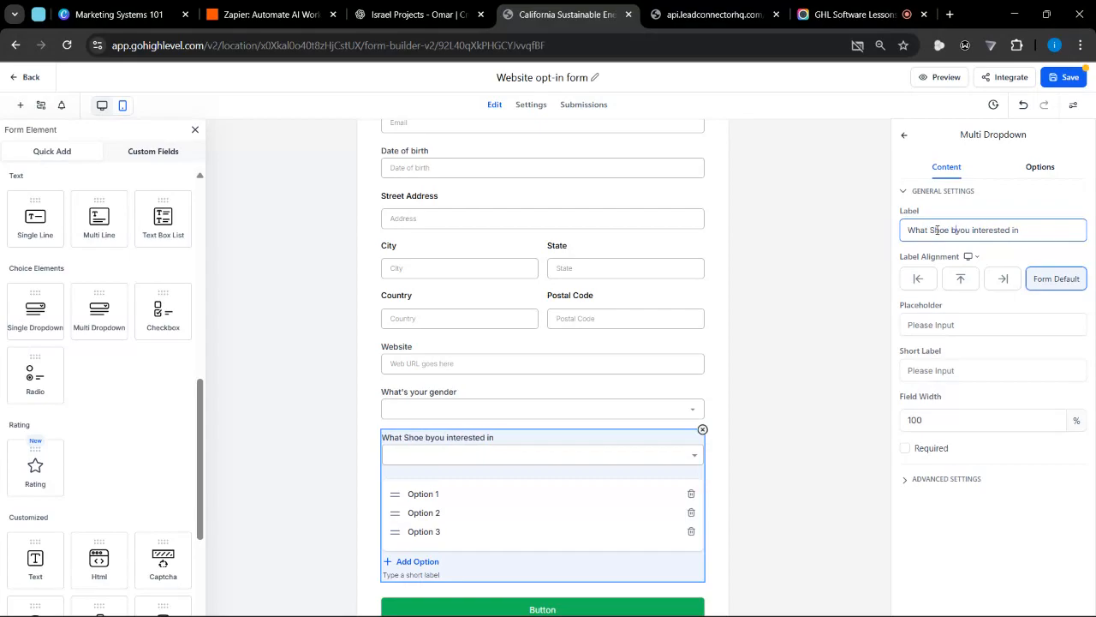
pyautogui.write('ds ar')
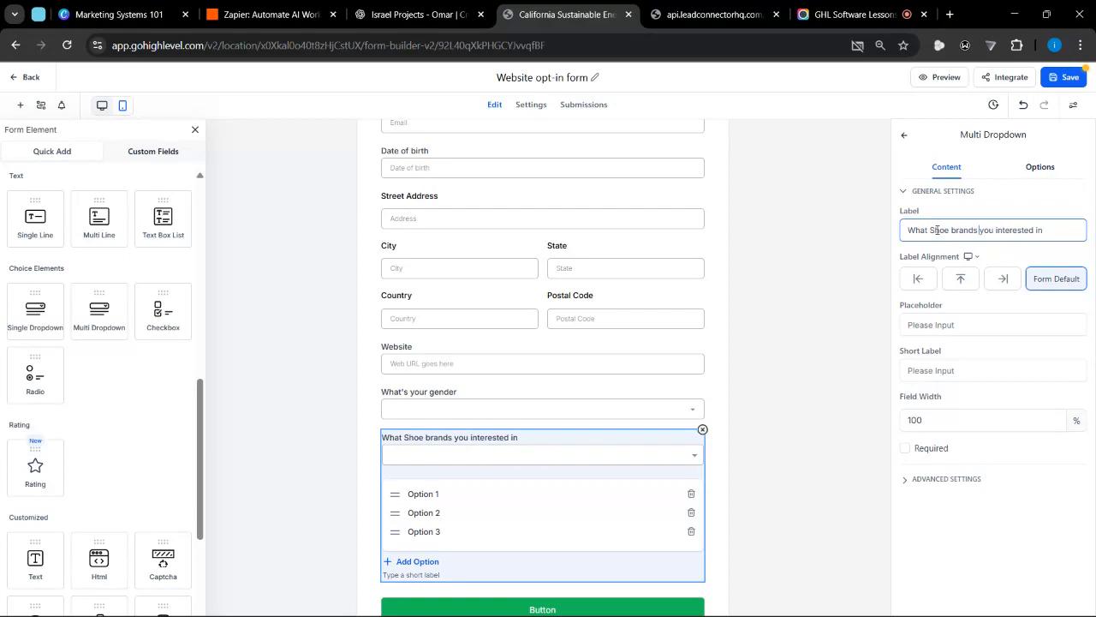
pyautogui.press('BackSpace')
pyautogui.write('e')
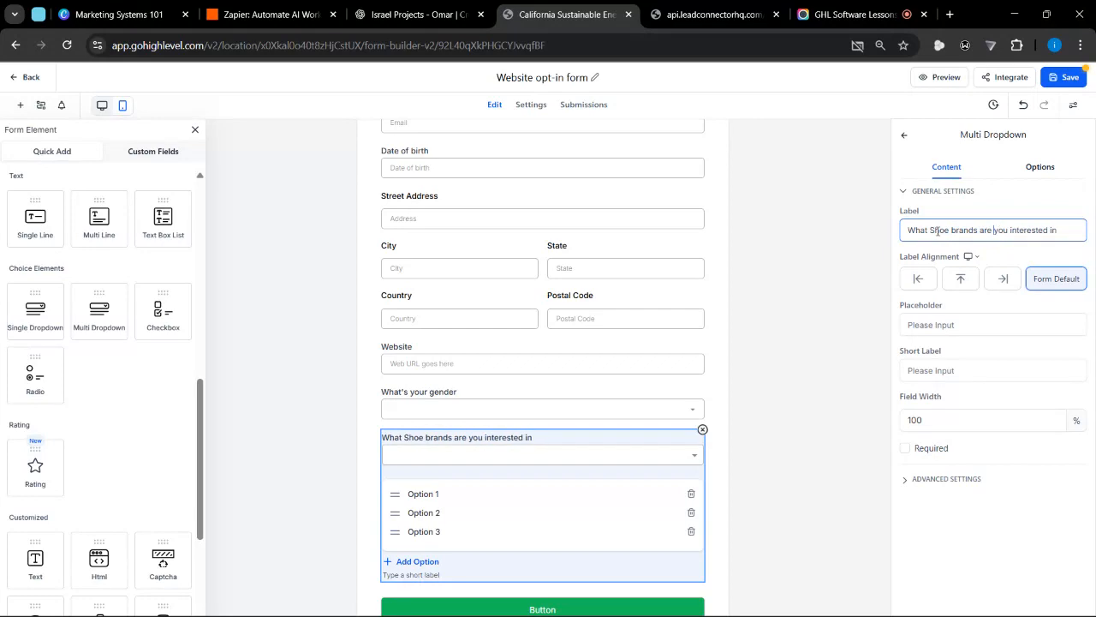
pyautogui.click(1005, 251)
pyautogui.scroll(-1, 722, 484)
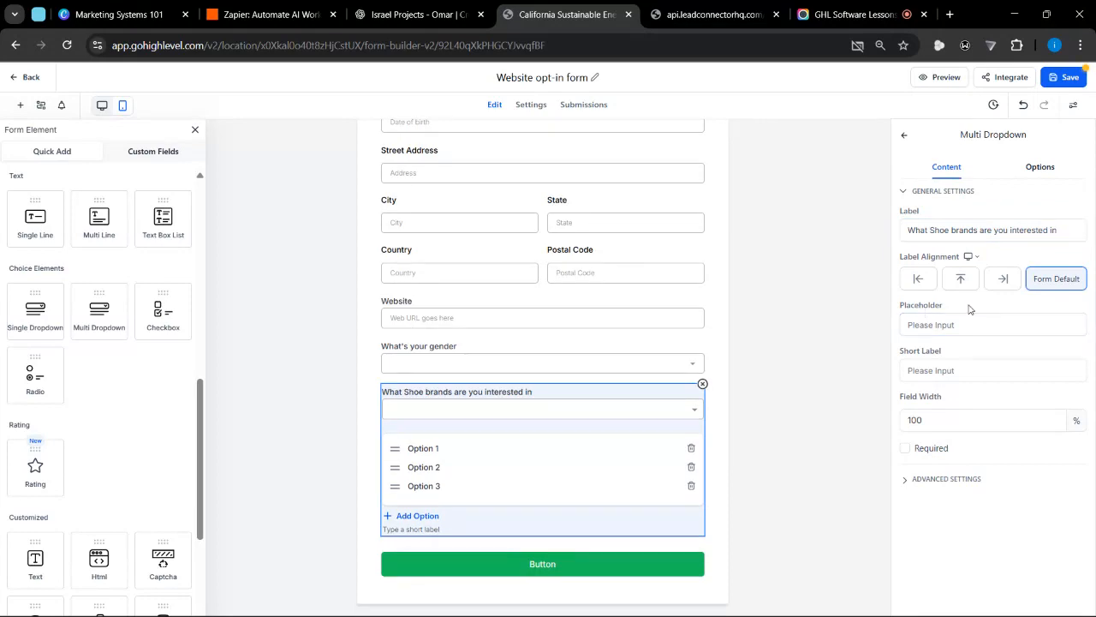
pyautogui.tripleClick(437, 446)
pyautogui.write('Nike')
pyautogui.click(461, 447)
pyautogui.write('Nik')
pyautogui.press('BackSpace')
# Replace the text of the shoe brands dropdown's first option with "Nike"
pyautogui.moveTo(408, 447); pyautogui.dragTo(461, 447)
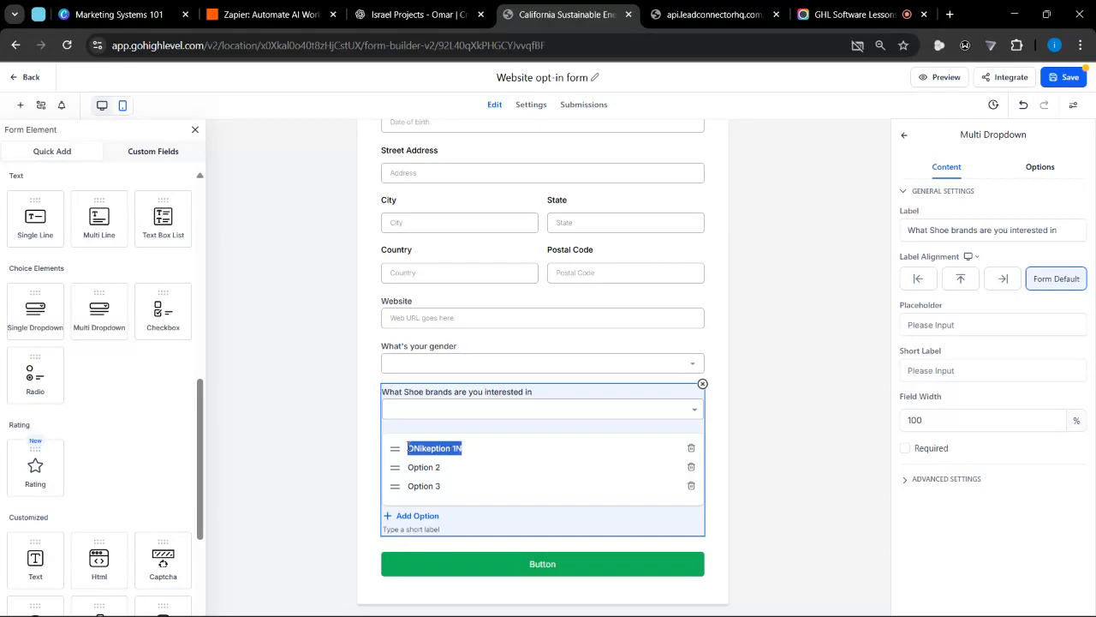
pyautogui.press('BackSpace')
pyautogui.write('Nile')
pyautogui.press('BackSpace')
pyautogui.press('BackSpace')
pyautogui.write('ke')
# Rename the shoe brands dropdown's second option to "Adiddas"
pyautogui.moveTo(440, 468); pyautogui.dragTo(410, 469)
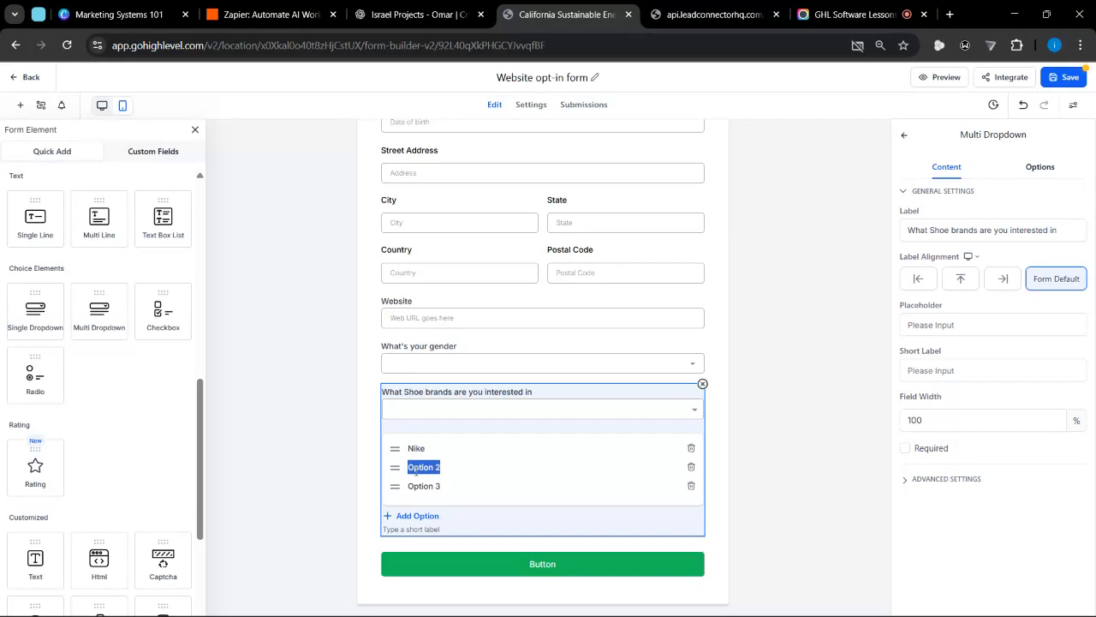
pyautogui.press('BackSpace')
pyautogui.write('Adidas')
pyautogui.click(432, 468)
# Rename the shoe brands dropdown's third option to "Canvas"
pyautogui.tripleClick(446, 486)
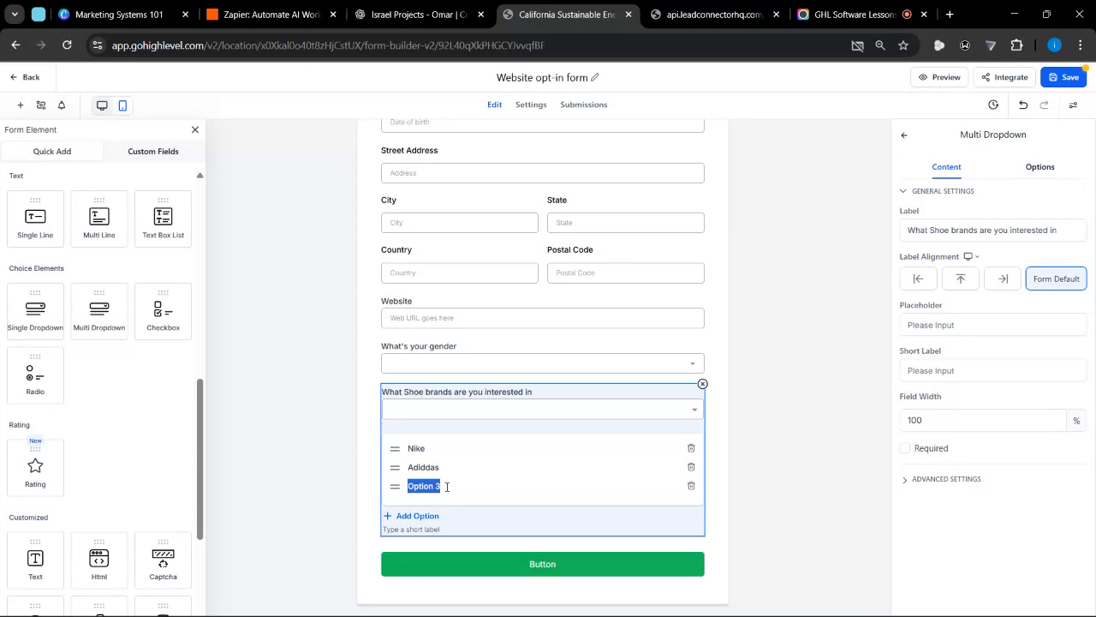
pyautogui.write('P')
pyautogui.write('Can')
pyautogui.hotkey('shift', 'Right')
pyautogui.hotkey('shift', 'Right')
pyautogui.hotkey('shift', 'Right')
pyautogui.hotkey('shift', 'Right')
pyautogui.hotkey('shift', 'Right')
pyautogui.hotkey('shift', 'Right')
pyautogui.hotkey('shift', 'Right')
pyautogui.press('BackSpace')
pyautogui.press('BackSpace')
pyautogui.press('BackSpace')
pyautogui.press('BackSpace')
pyautogui.press('BackSpace')
pyautogui.write('Ca')
pyautogui.press('BackSpace')
pyautogui.write('anvas')
# Save the form with the new shoe brands multi dropdown and deselect the field
pyautogui.moveTo(960, 135); pyautogui.dragTo(1032, 137)
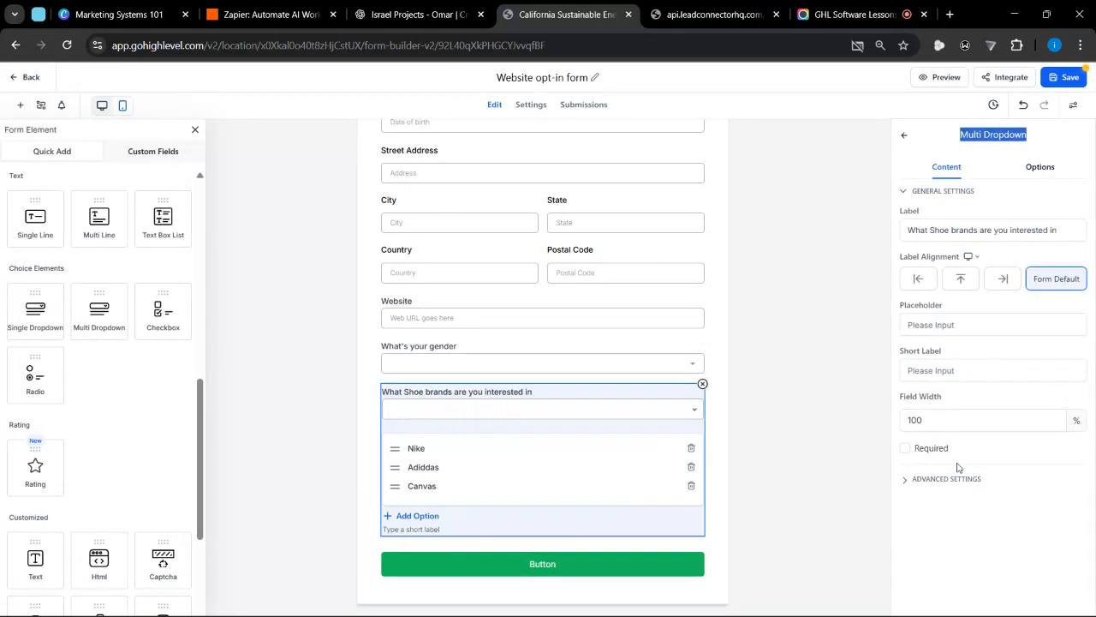
pyautogui.click(958, 571)
pyautogui.click(1062, 77)
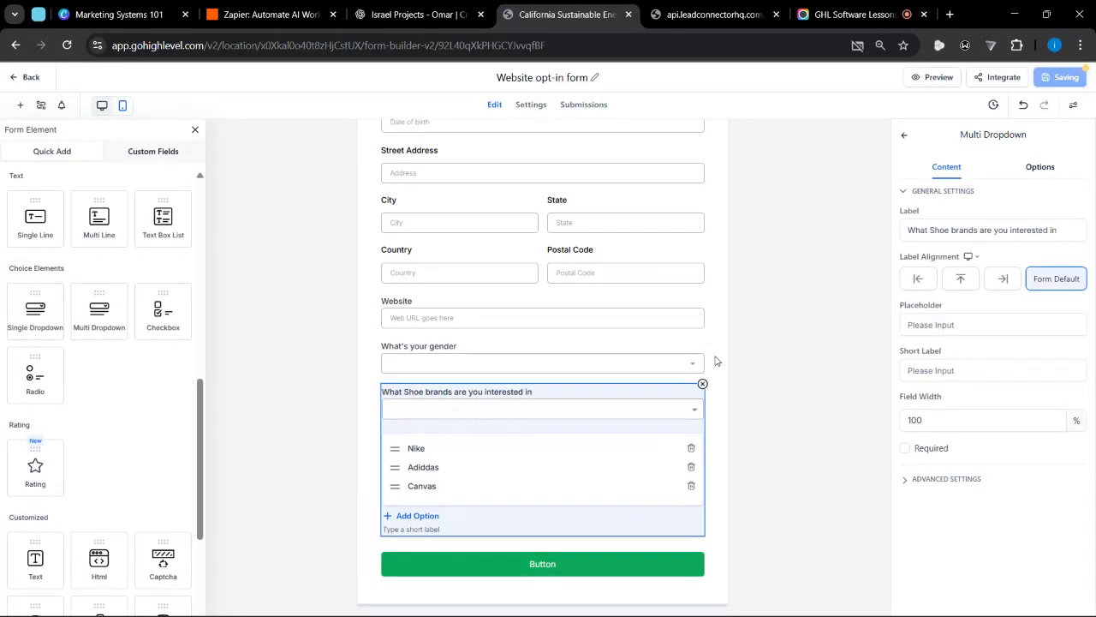
pyautogui.click(716, 412)
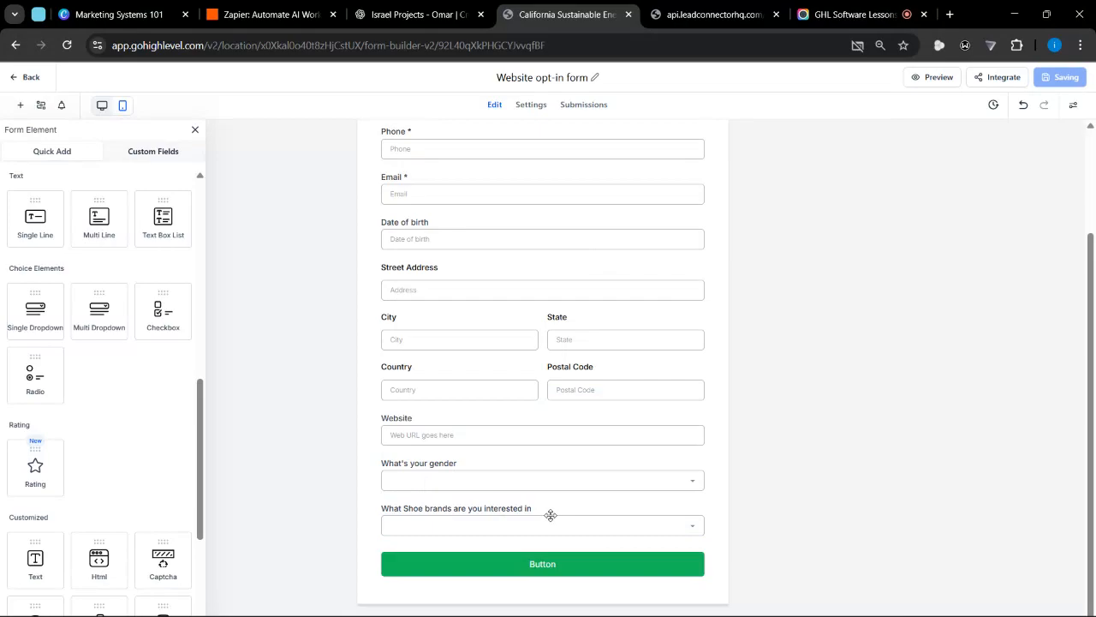
# Select the shoe brands multi dropdown and make it a required field
pyautogui.click(508, 507)
pyautogui.click(918, 447)
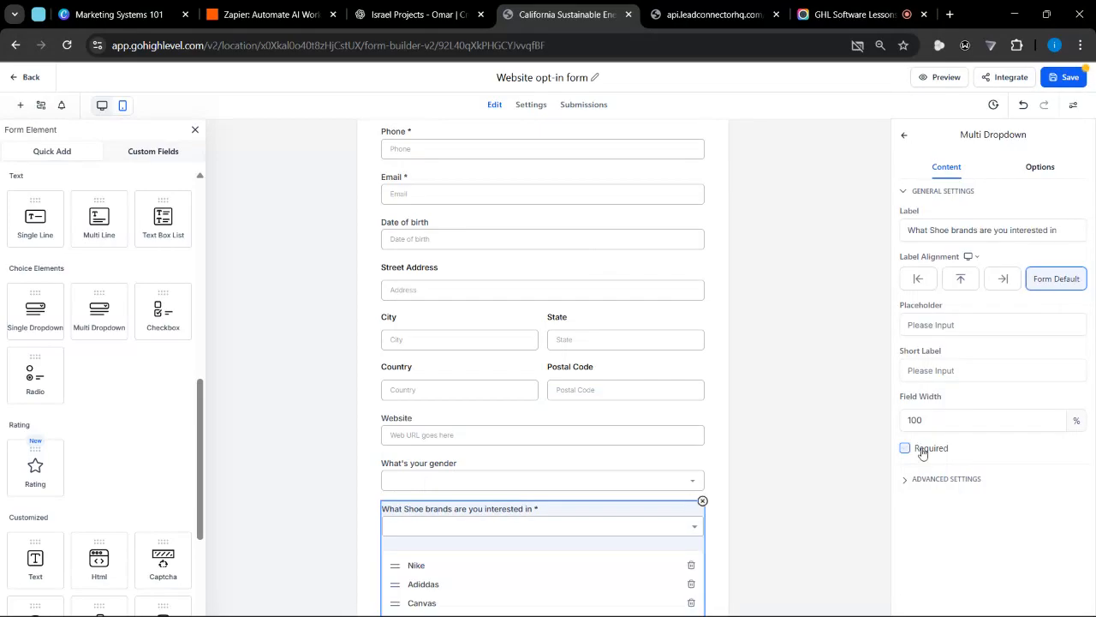
# Save the form with the required shoe brands field and reload its live preview
pyautogui.click(1062, 77)
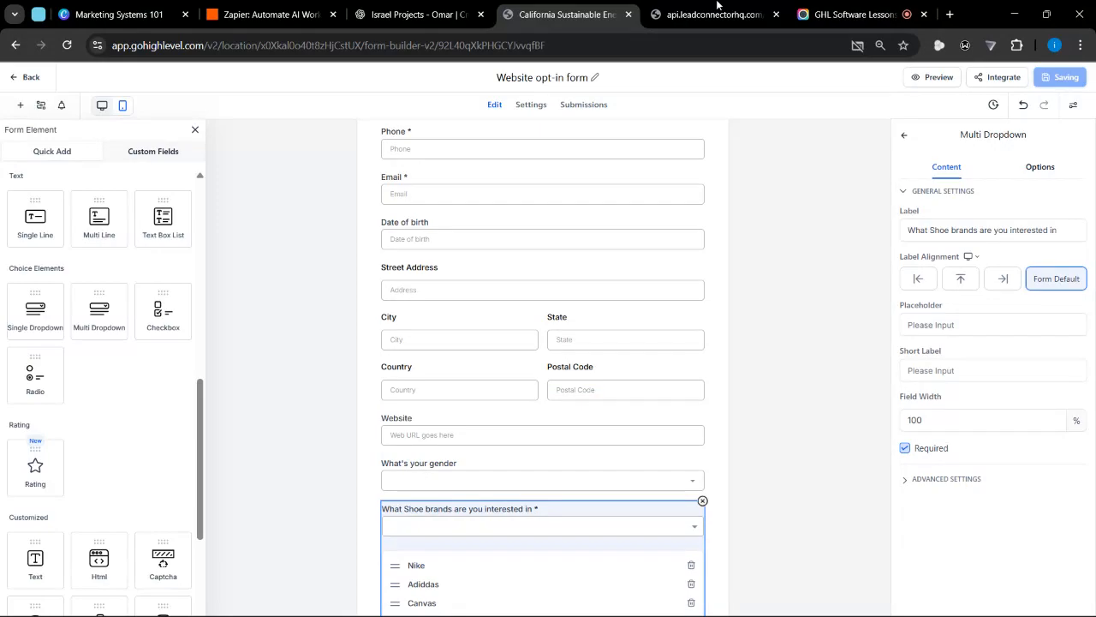
pyautogui.click(703, 13)
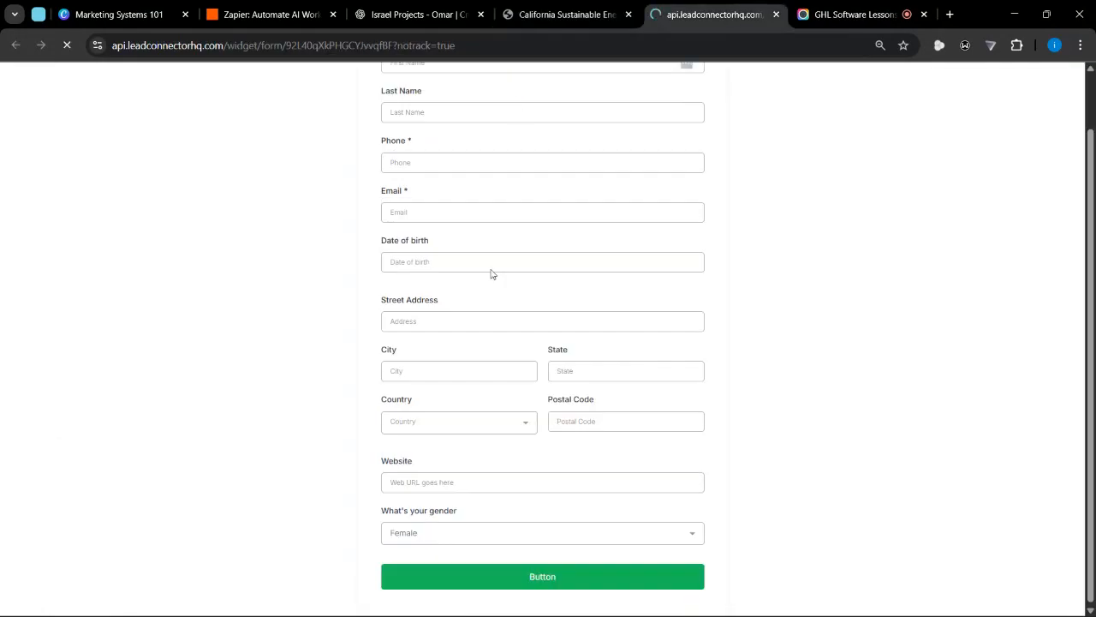
pyautogui.press('F5')
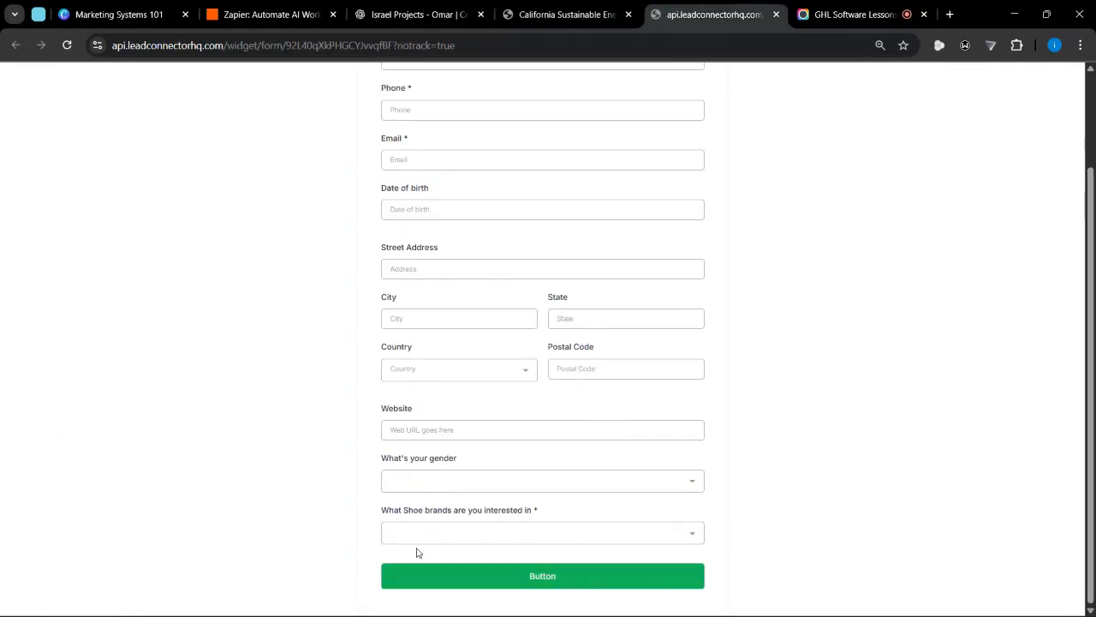
# Test the preview's shoe brands field by selecting Adiddas, Nike and Canvas, and try the gender dropdown
pyautogui.click(560, 533)
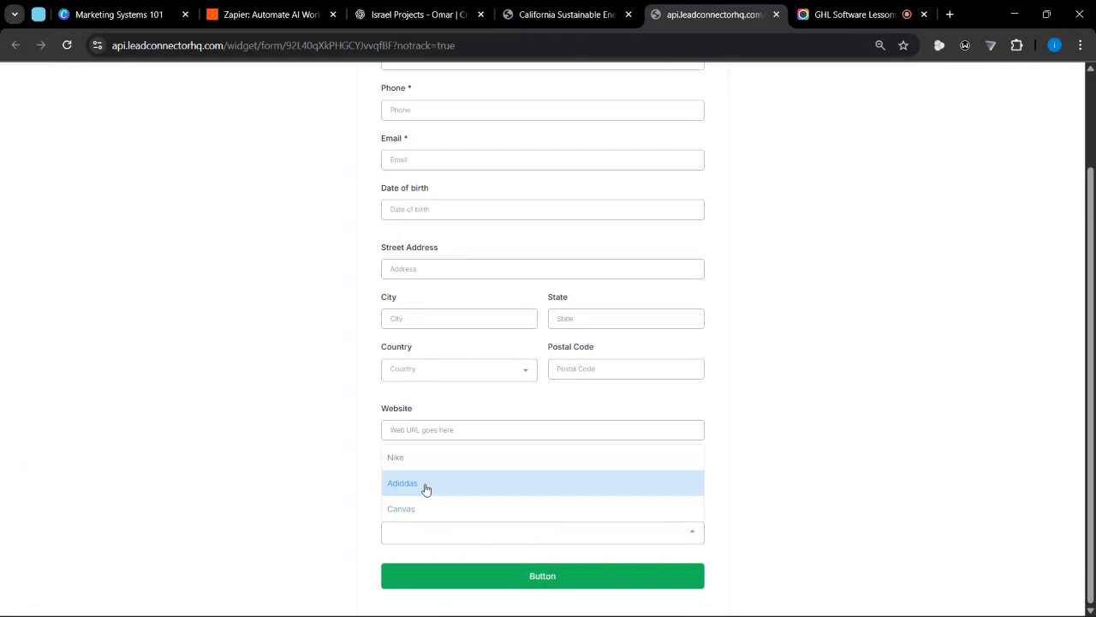
pyautogui.click(426, 485)
pyautogui.click(458, 531)
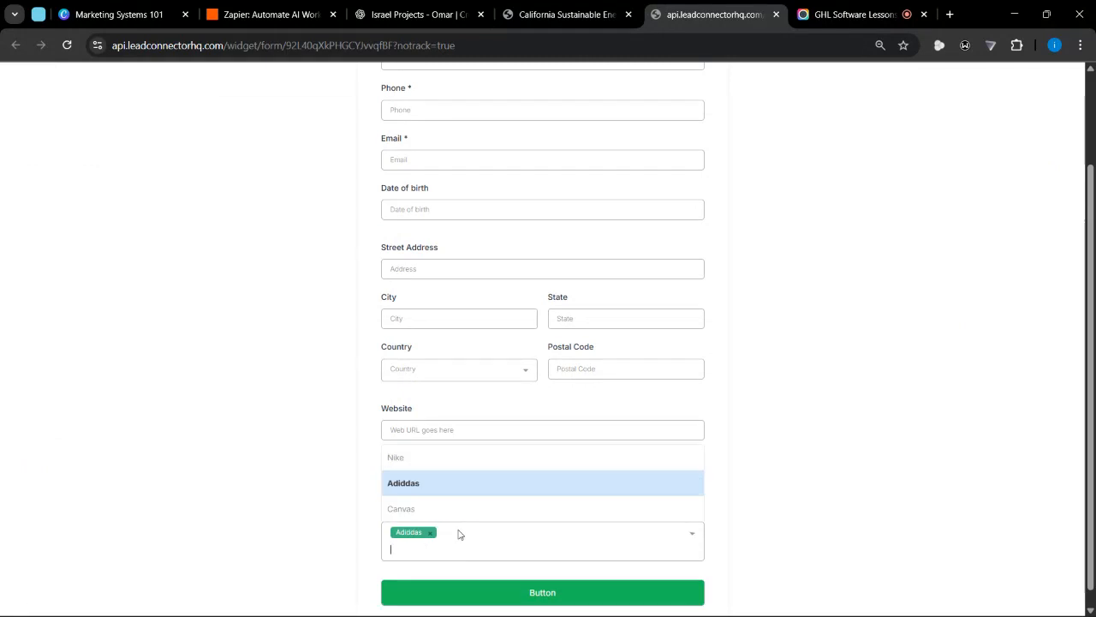
pyautogui.click(407, 461)
pyautogui.click(507, 548)
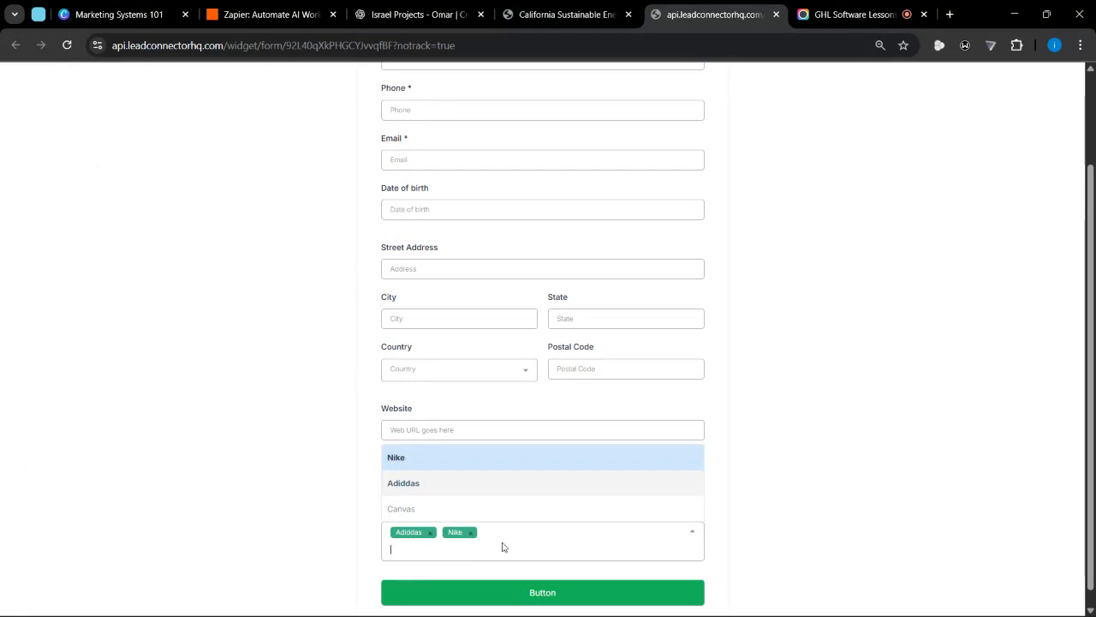
pyautogui.click(422, 511)
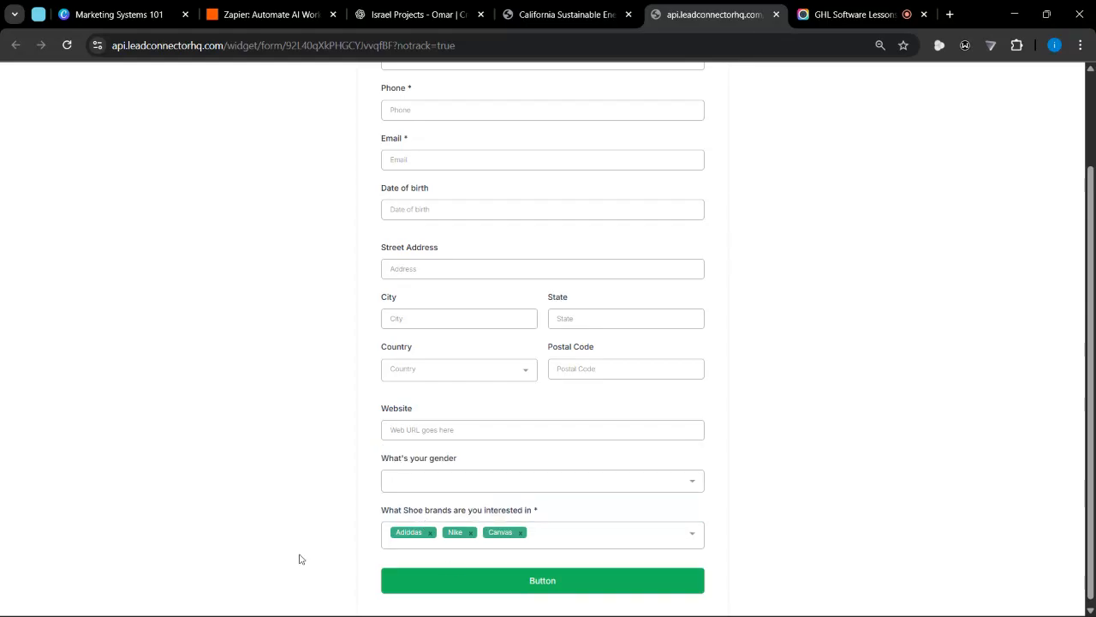
pyautogui.click(482, 484)
pyautogui.click(403, 431)
# Return to the form builder, add a Radio field below the shoe brands dropdown and select it
pyautogui.click(538, 12)
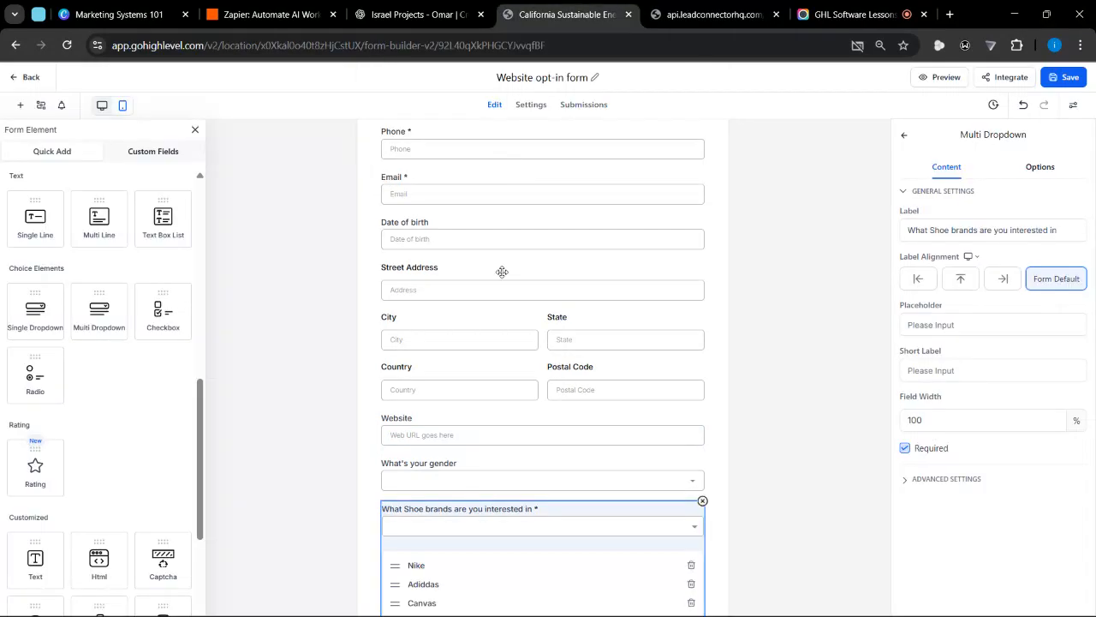
pyautogui.scroll(-1, 373, 340)
pyautogui.doubleClick(372, 340)
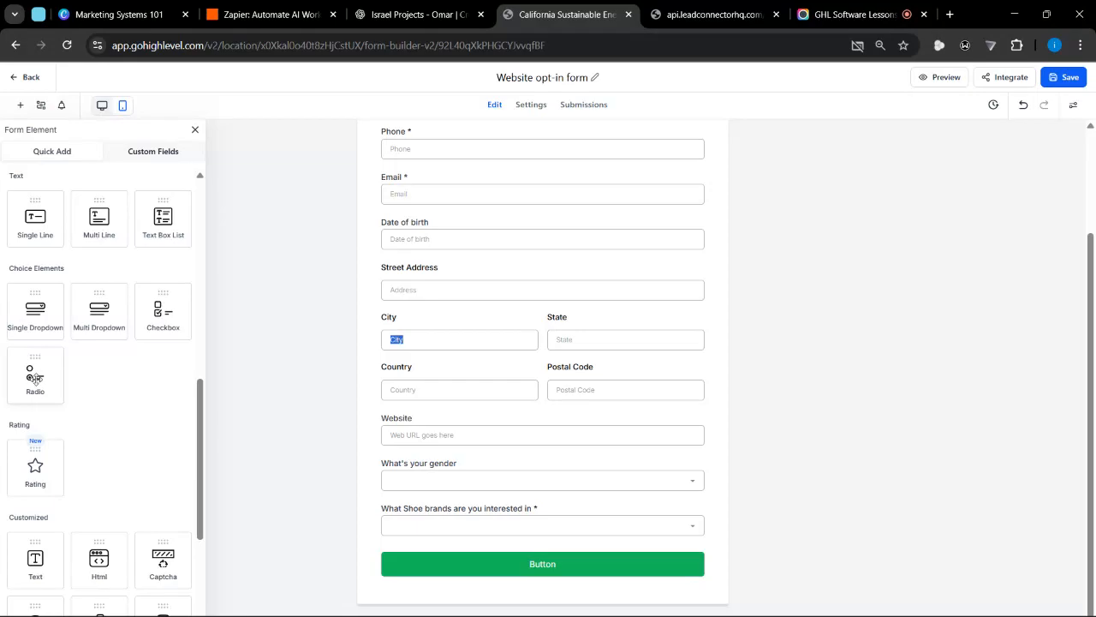
pyautogui.moveTo(34, 376); pyautogui.dragTo(430, 521)
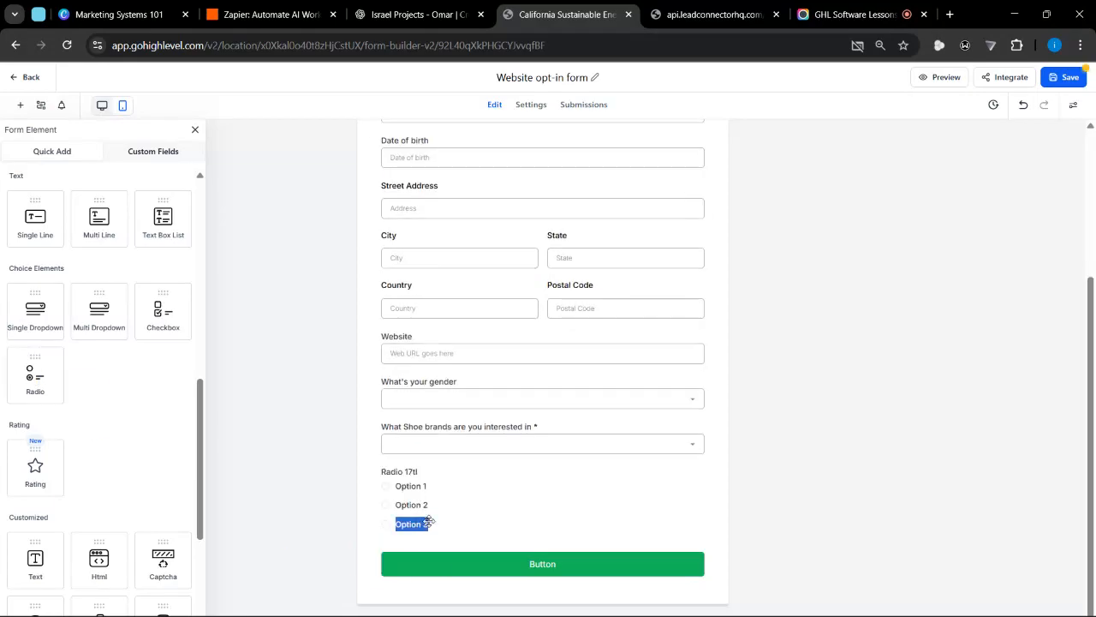
pyautogui.click(430, 521)
# Clear the radio field's first option text and label the field "What's your house type"
pyautogui.doubleClick(451, 485)
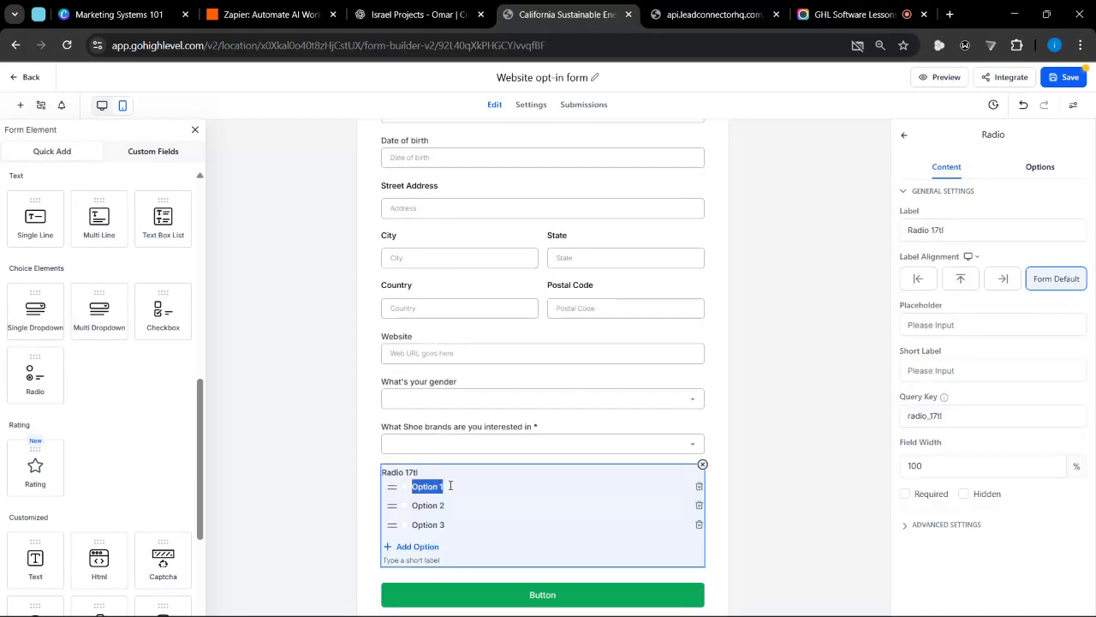
pyautogui.press('BackSpace')
pyautogui.tripleClick(420, 472)
pyautogui.press('Home')
pyautogui.write('WHat')
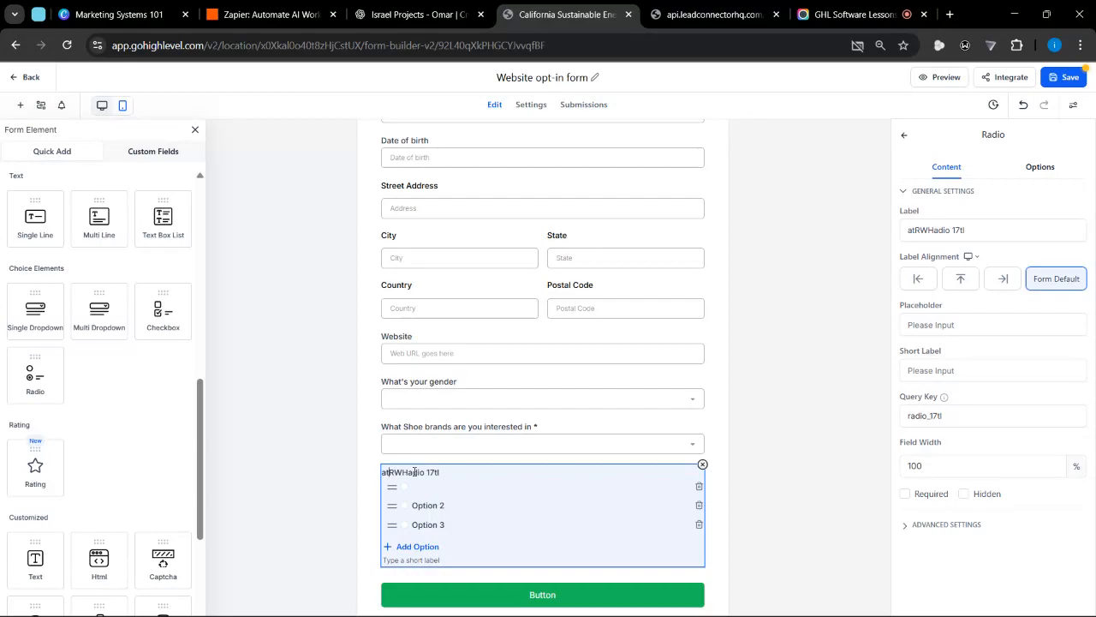
pyautogui.hotkey('shift', 'Right')
pyautogui.hotkey('shift', 'Right')
pyautogui.hotkey('shift', 'Right')
pyautogui.hotkey('shift', 'Right')
pyautogui.hotkey('shift', 'Right')
pyautogui.hotkey('shift', 'Right')
pyautogui.hotkey('shift', 'Right')
pyautogui.hotkey('shift', 'Right')
pyautogui.hotkey('shift', 'Right')
pyautogui.hotkey('shift', 'Right')
pyautogui.hotkey('shift', 'Right')
pyautogui.hotkey('shift', 'Right')
pyautogui.hotkey('shift', 'Right')
pyautogui.hotkey('shift', 'Right')
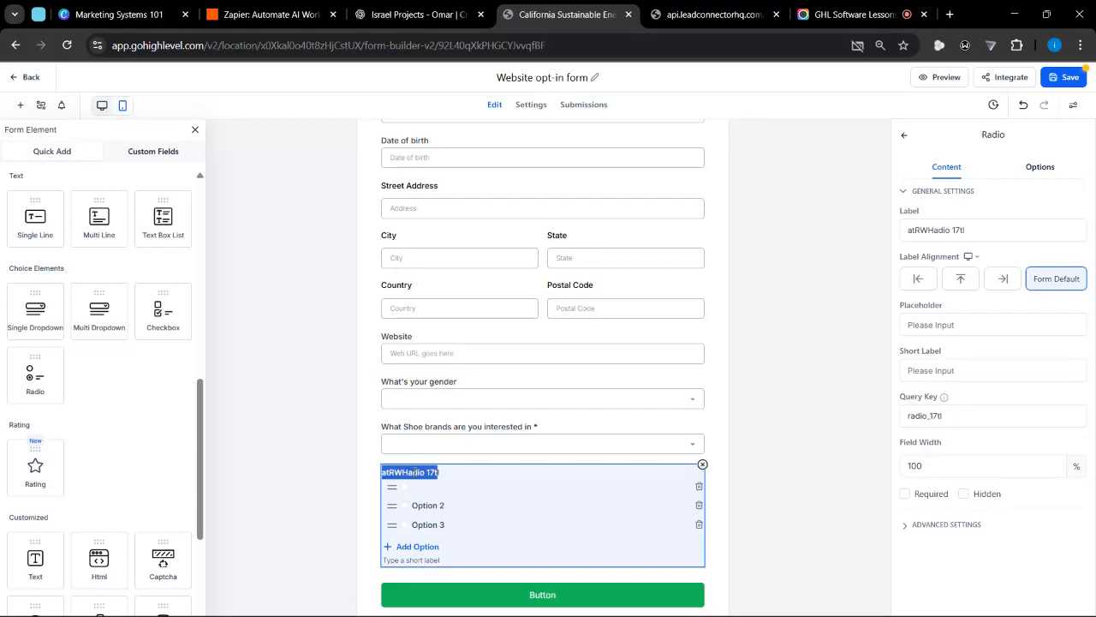
pyautogui.write('What')
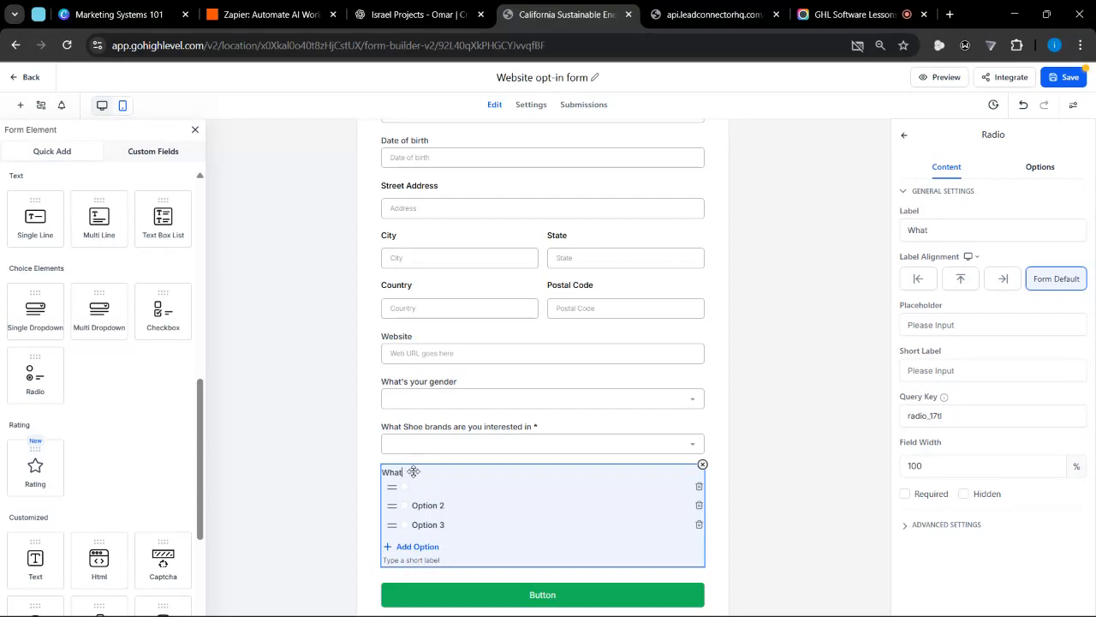
pyautogui.write("'s your house te")
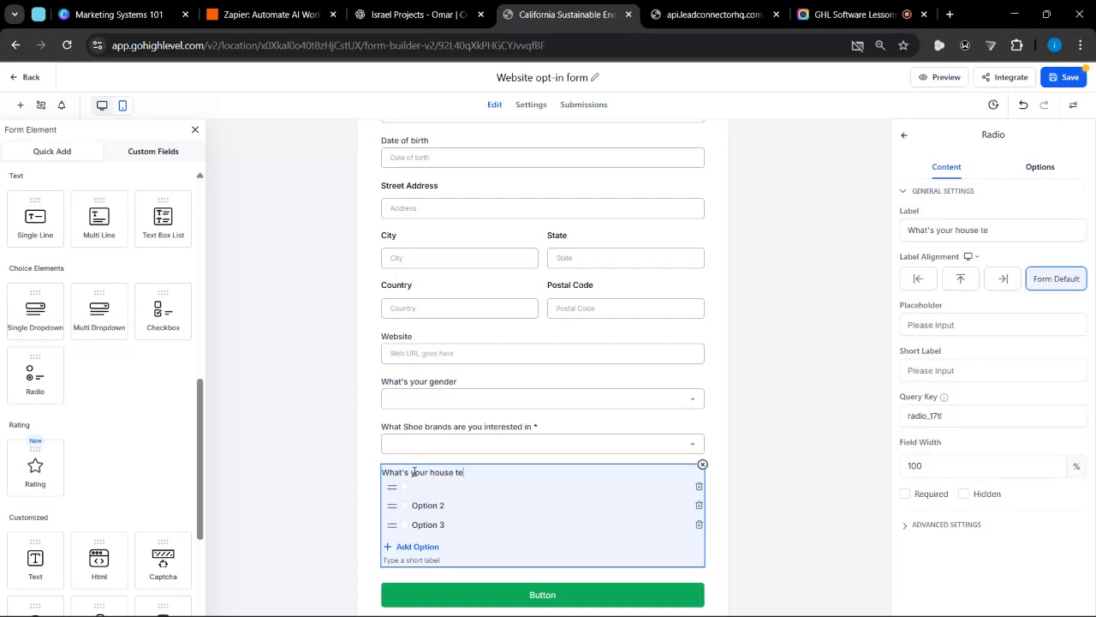
pyautogui.press('BackSpace')
pyautogui.write('ype')
# Name the house type field's first option "Storey"
pyautogui.click(442, 487)
pyautogui.write('Sp')
pyautogui.press('BackSpace')
pyautogui.write('torey')
# Rename the house type field's second option to "Boungalow"
pyautogui.click(443, 505)
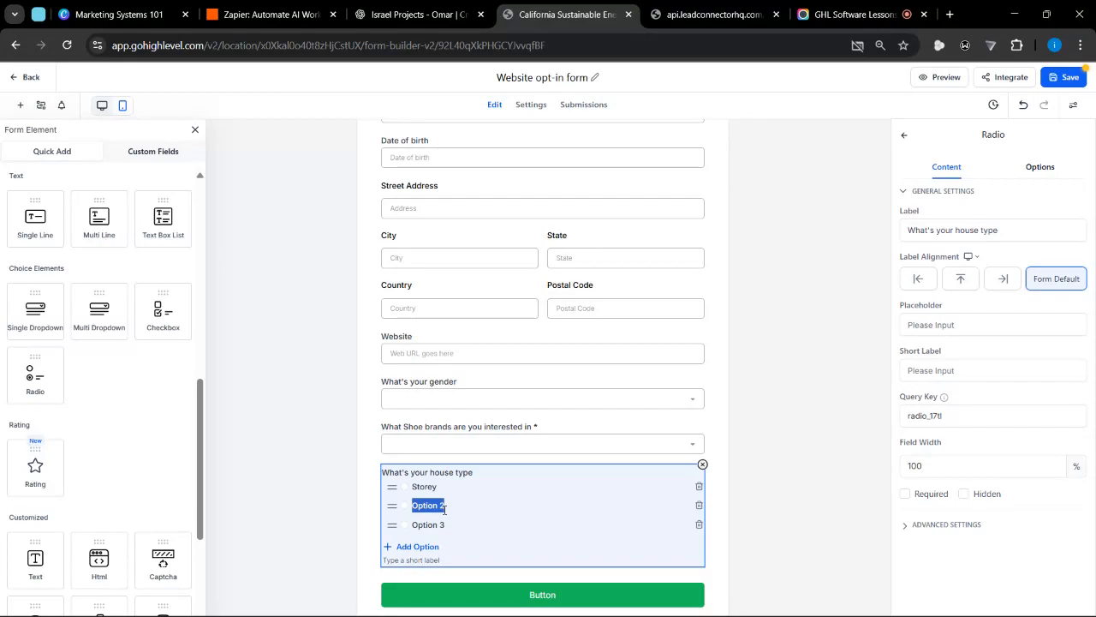
pyautogui.press('BackSpace')
pyautogui.write('Boungalow')
# Rename the house type field's third option to "Duplex"
pyautogui.tripleClick(437, 524)
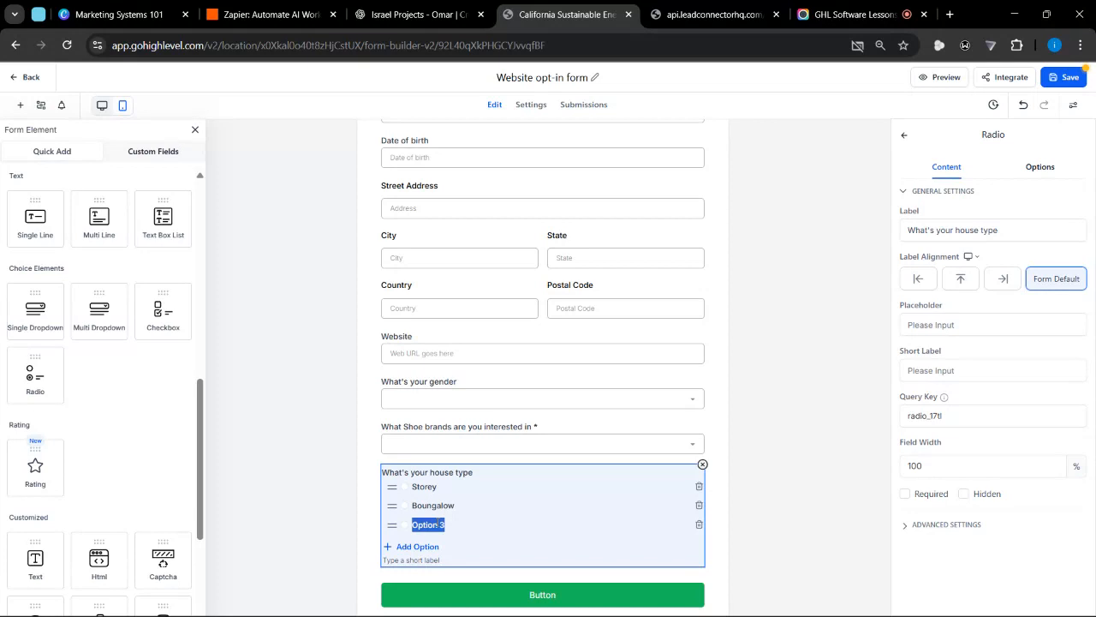
pyautogui.press('BackSpace')
pyautogui.write('Dup')
pyautogui.press('BackSpace')
pyautogui.hotkey('shift', 'Right')
pyautogui.hotkey('shift', 'Right')
pyautogui.hotkey('shift', 'Right')
pyautogui.hotkey('shift', 'Right')
pyautogui.hotkey('shift', 'Right')
pyautogui.hotkey('shift', 'Right')
pyautogui.hotkey('shift', 'Right')
pyautogui.hotkey('shift', 'Right')
pyautogui.hotkey('shift', 'Right')
pyautogui.hotkey('shift', 'Right')
pyautogui.press('Right')
pyautogui.write('Dupti')
pyautogui.hotkey('shift', 'Right')
pyautogui.hotkey('shift', 'Right')
pyautogui.hotkey('shift', 'Right')
pyautogui.hotkey('shift', 'Right')
pyautogui.hotkey('shift', 'Right')
pyautogui.hotkey('shift', 'Right')
pyautogui.hotkey('shift', 'Right')
pyautogui.hotkey('shift', 'Right')
pyautogui.hotkey('shift', 'Right')
pyautogui.hotkey('shift', 'Right')
pyautogui.hotkey('shift', 'Right')
pyautogui.press('BackSpace')
pyautogui.write('Du')
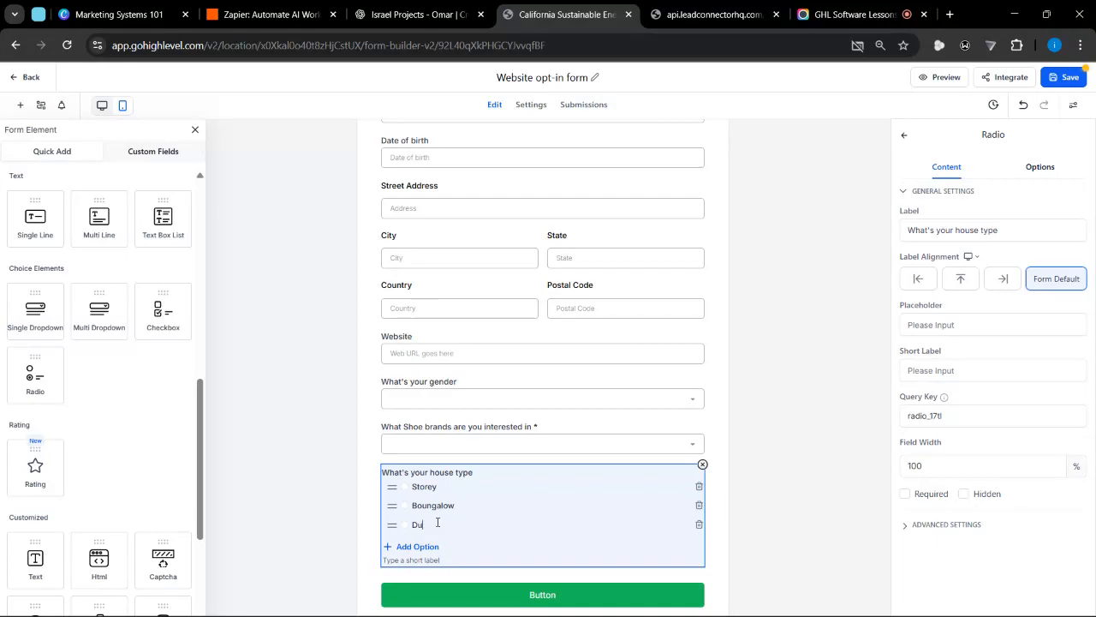
pyautogui.write('plex')
# Deselect the house type field, save the form and reload the live preview
pyautogui.click(719, 497)
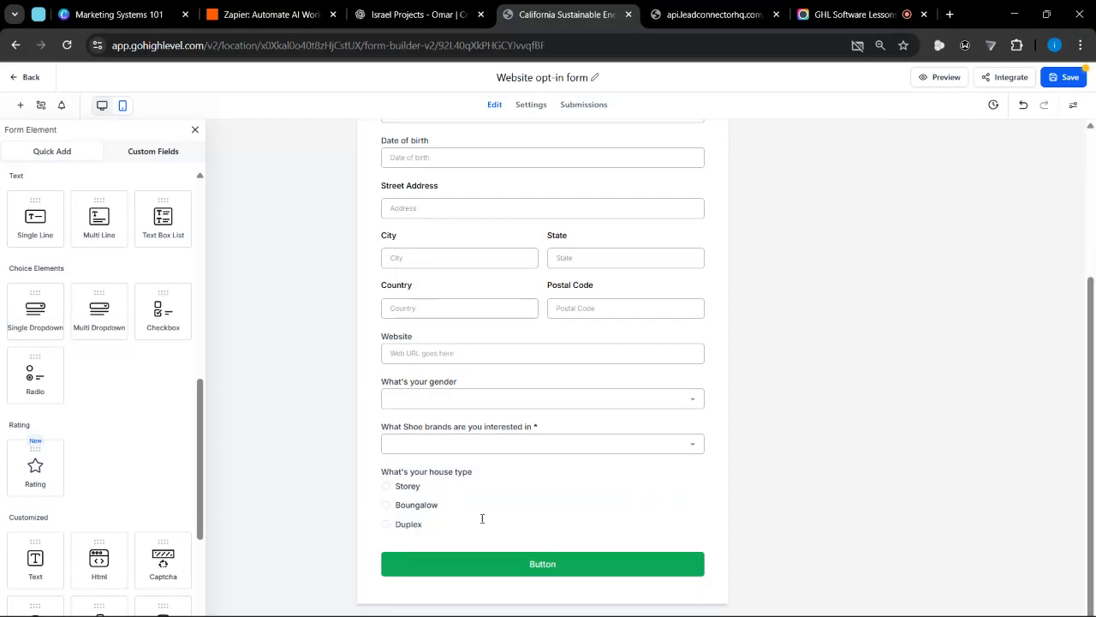
pyautogui.click(1065, 77)
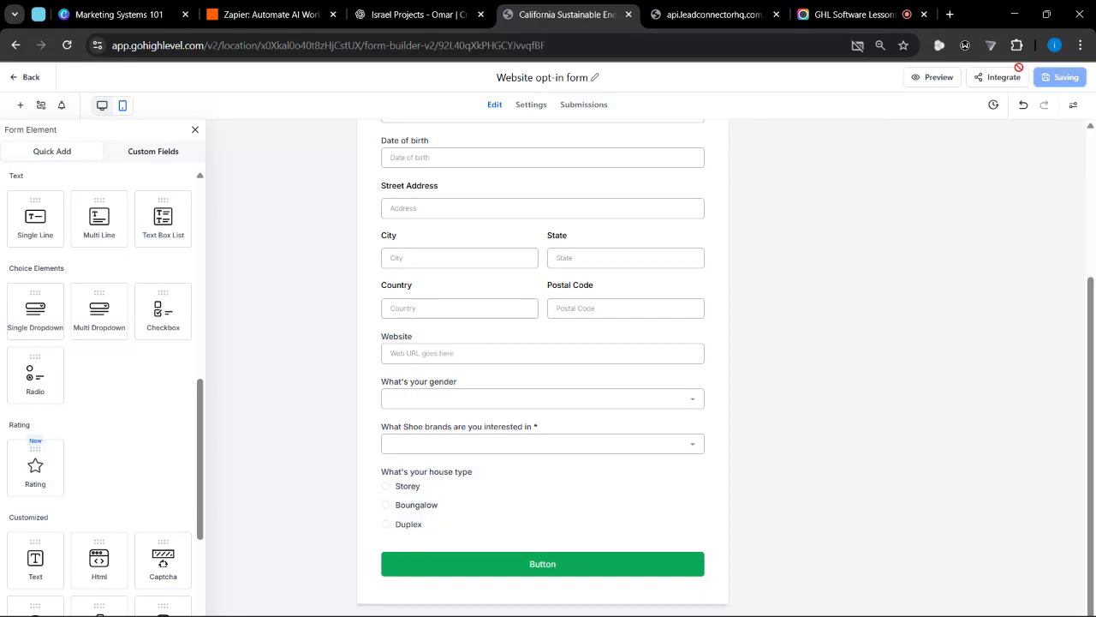
pyautogui.click(726, 14)
pyautogui.press('F5')
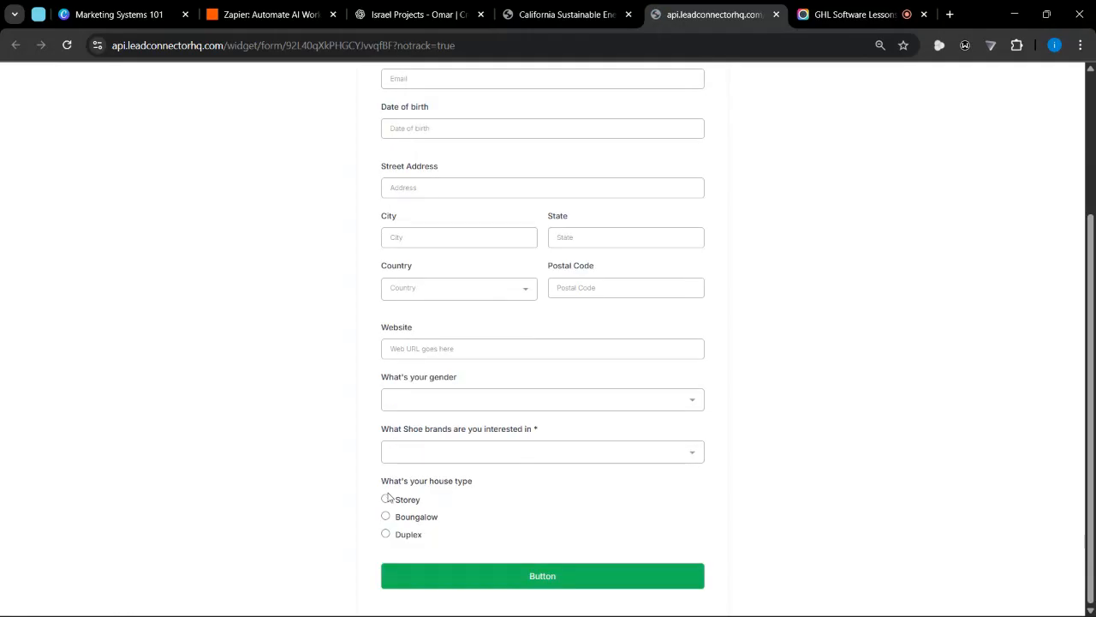
# Test the house type radio buttons in the preview by choosing Storey, Duplex and Boungalow in turn
pyautogui.click(385, 500)
pyautogui.click(400, 533)
pyautogui.click(403, 518)
# Return to the form builder and add a Text element above the First Name field
pyautogui.click(622, 6)
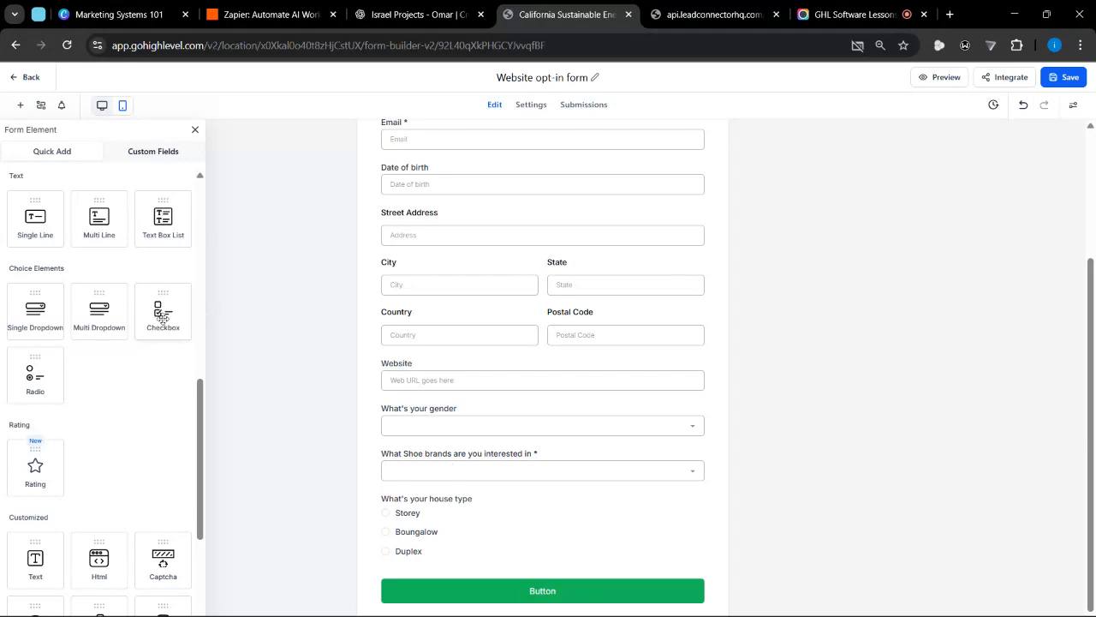
pyautogui.scroll(-1, 164, 318)
pyautogui.scroll(-3, 164, 318)
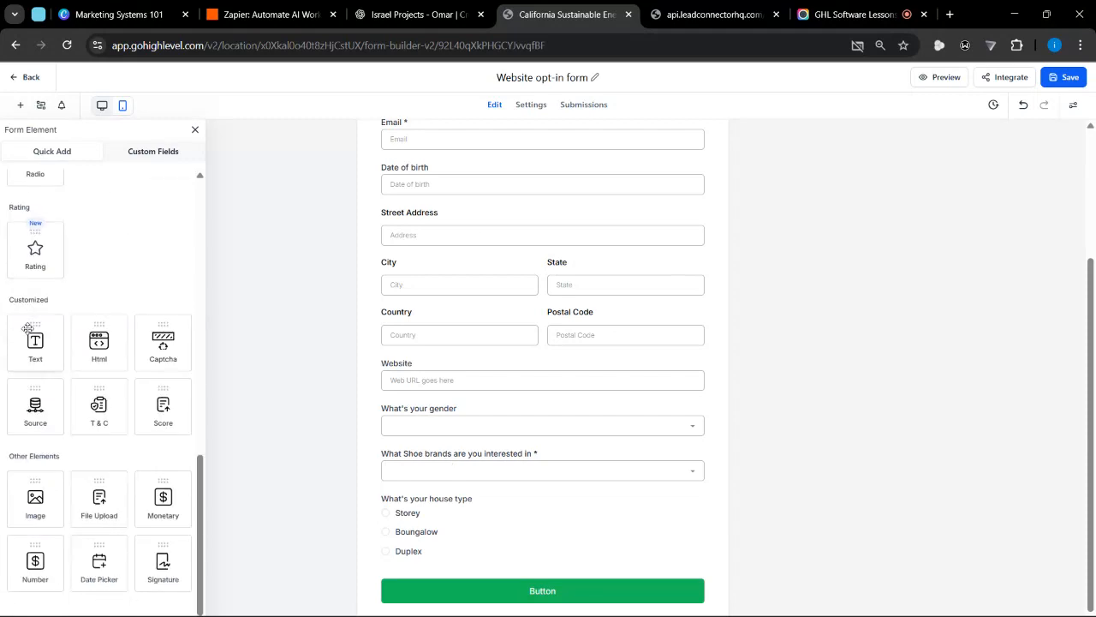
pyautogui.scroll(-1, 35, 248)
pyautogui.scroll(3, 428, 253)
pyautogui.moveTo(36, 321); pyautogui.dragTo(445, 178)
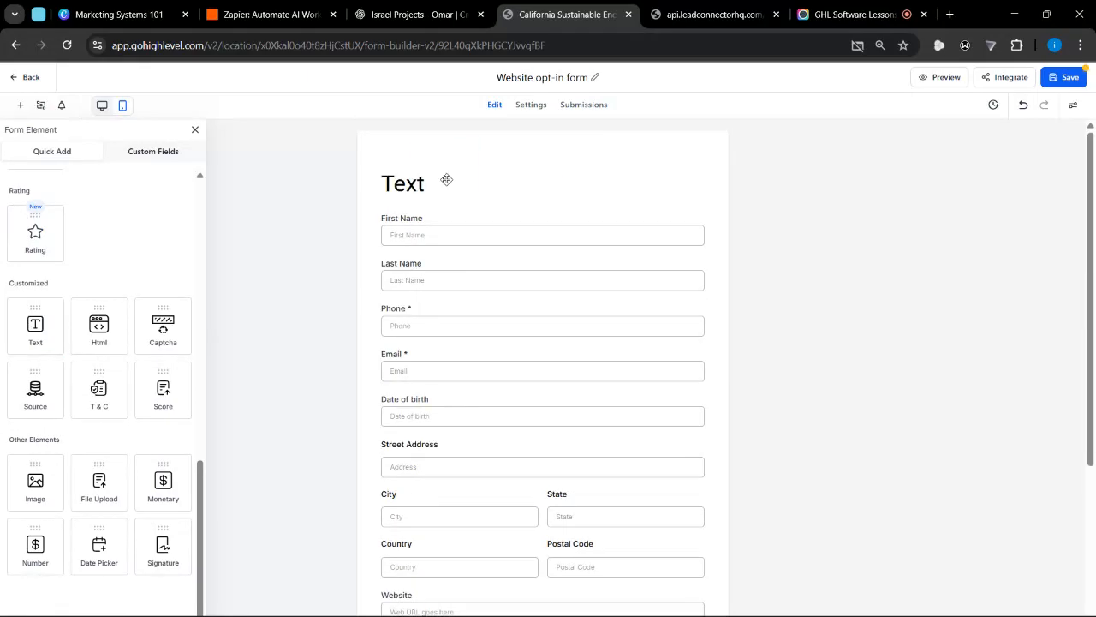
# Change the new text element to "REAL ESTATE OPT-IN" and save the form
pyautogui.click(447, 180)
pyautogui.hotkey('ctrl', 'a')
pyautogui.write('R')
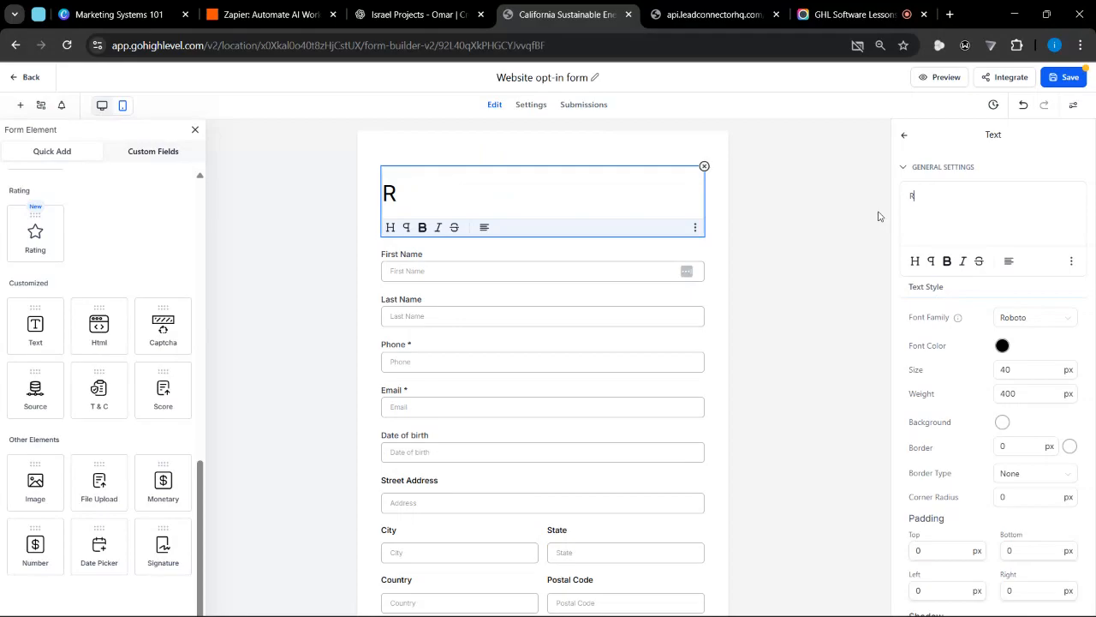
pyautogui.write('EAL ESTATE')
pyautogui.press('BackSpace')
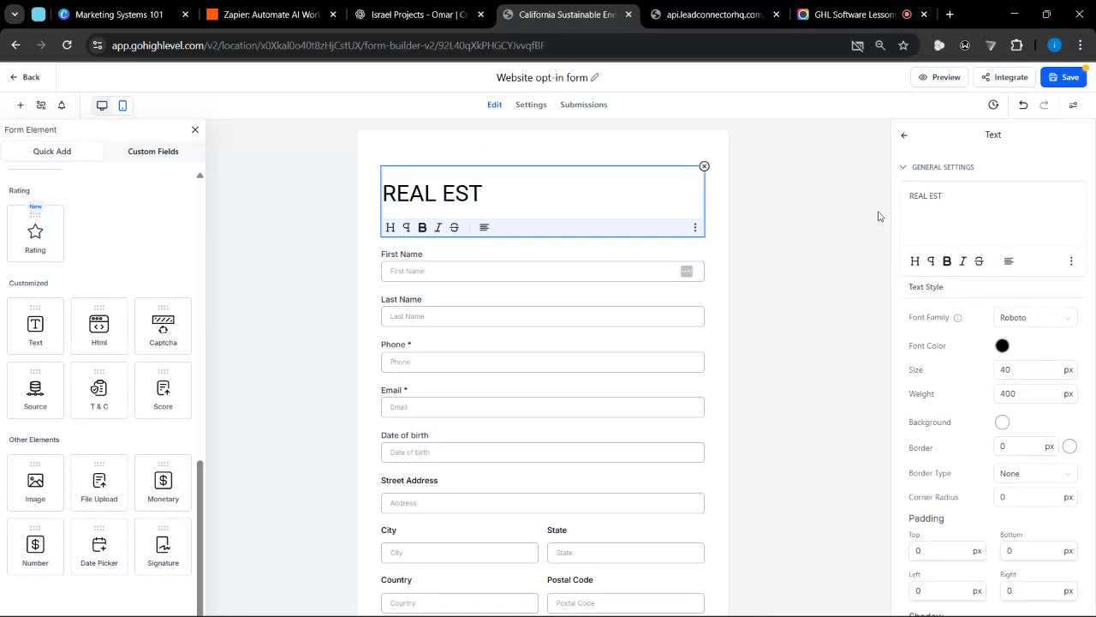
pyautogui.write('ATE OPT-IN')
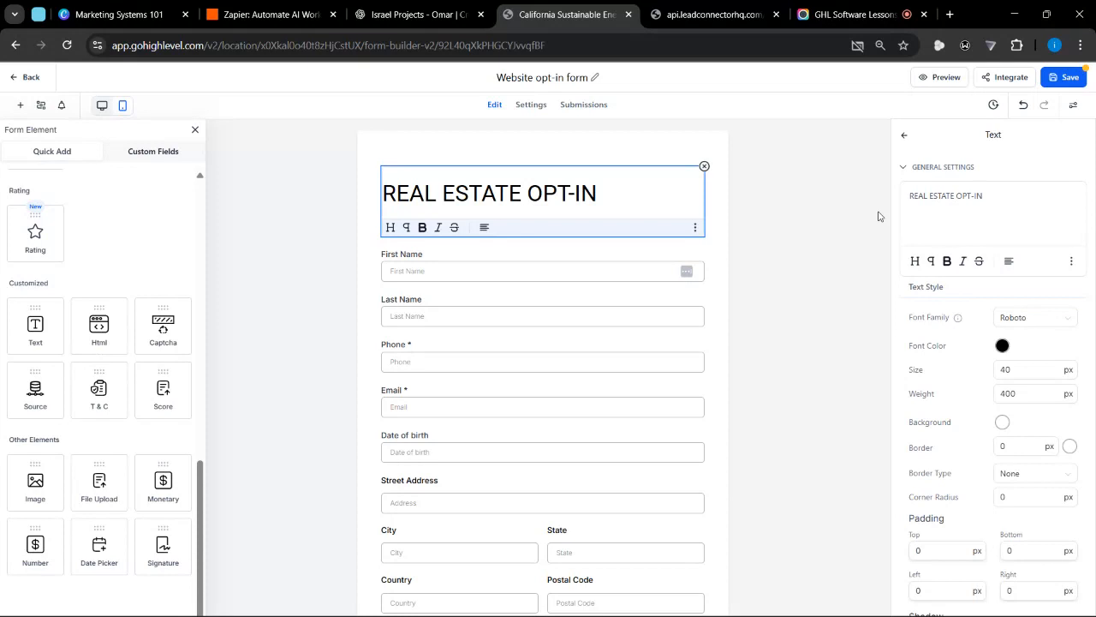
pyautogui.click(624, 161)
pyautogui.click(1060, 79)
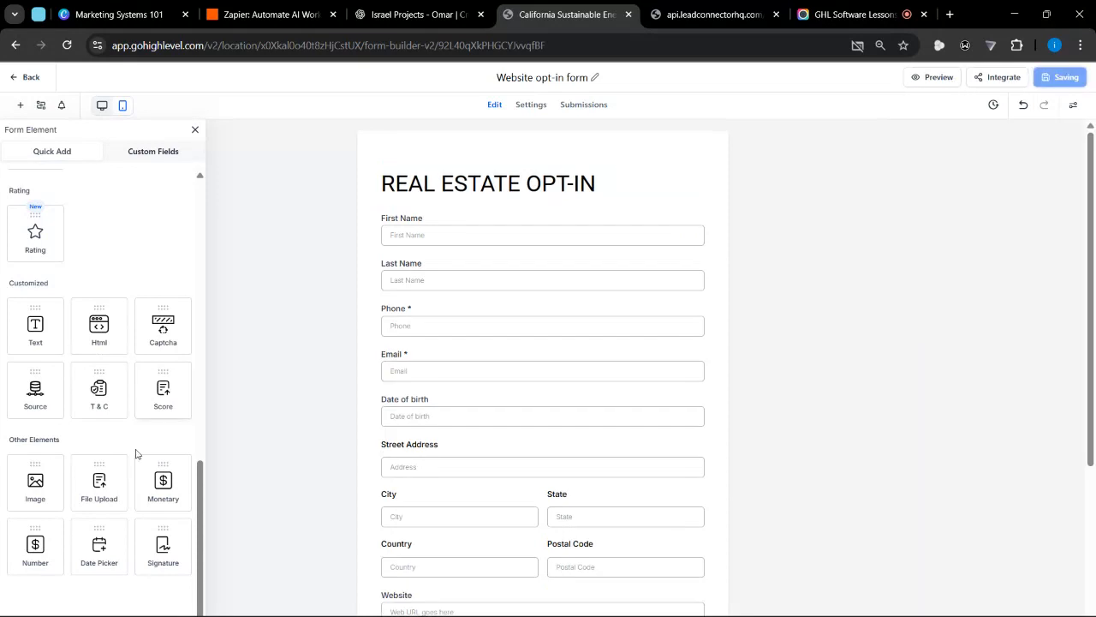